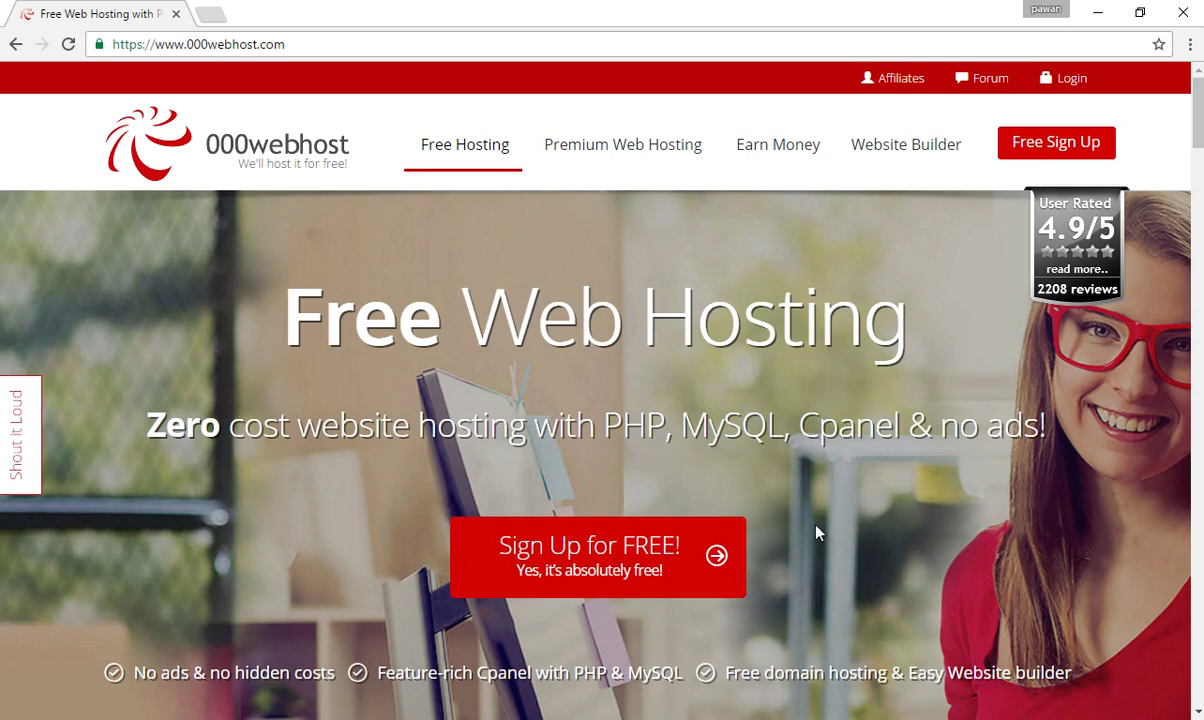
# Open the 000webhost free sign-up form and select the Own Domain option, leaving the domain blank
pyautogui.click(590, 555)
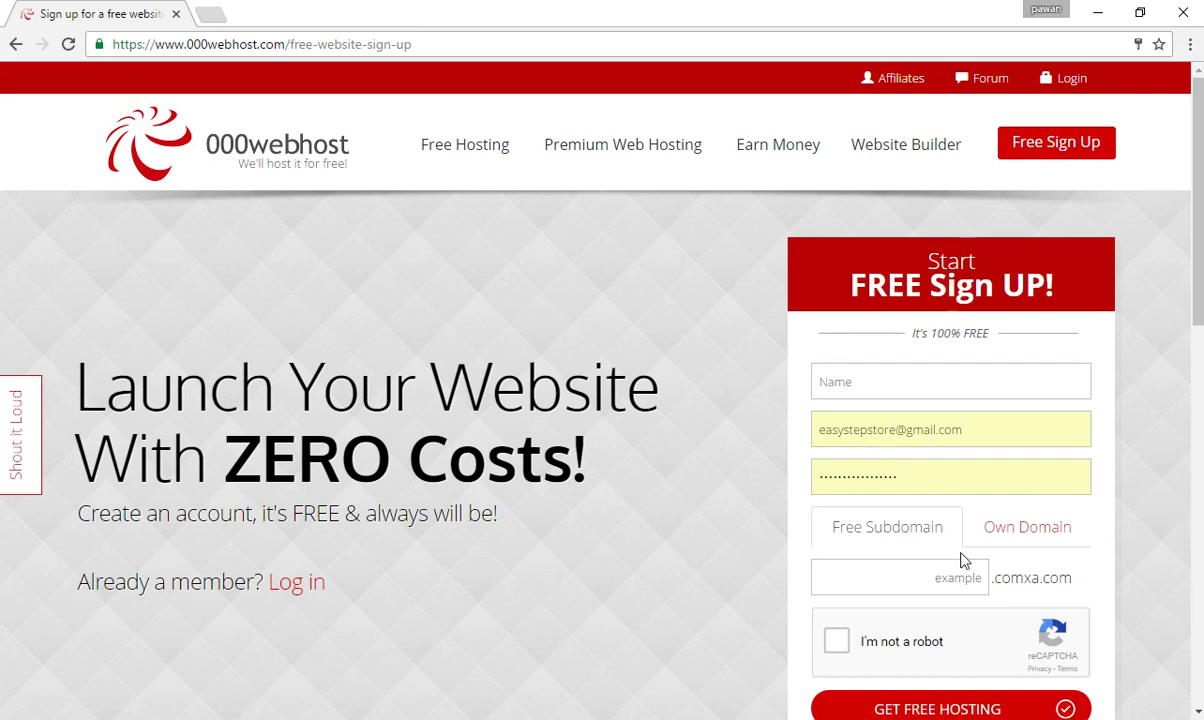
pyautogui.click(901, 573)
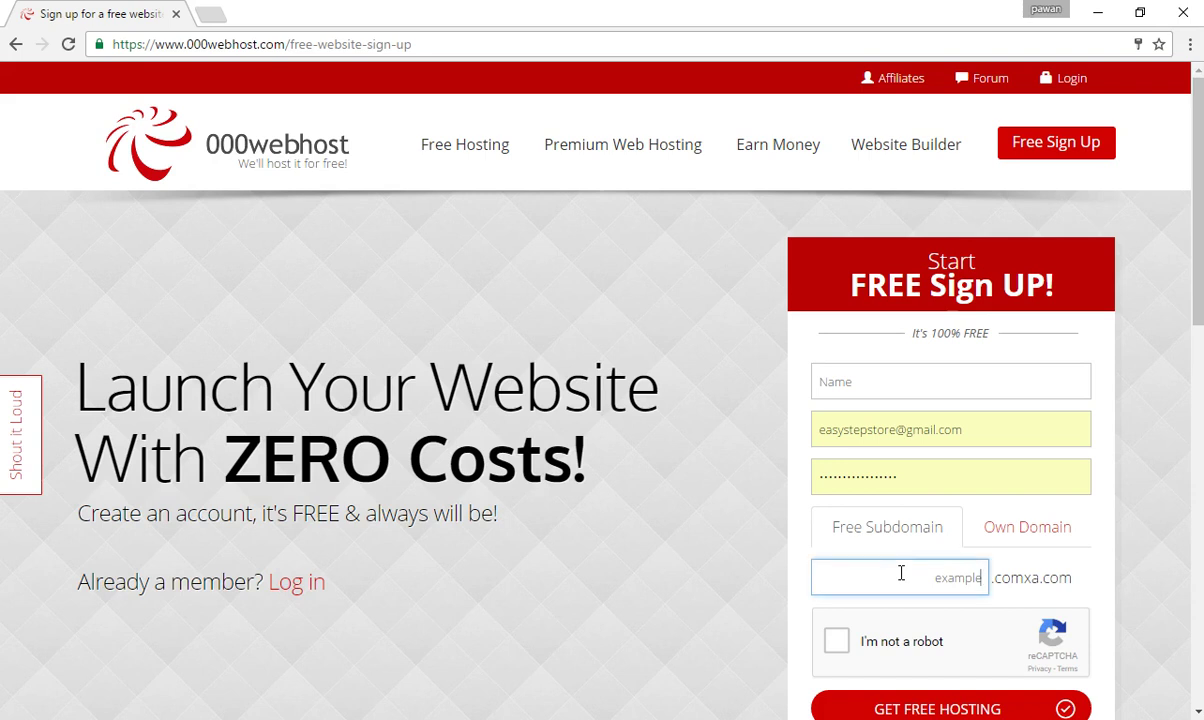
pyautogui.click(1027, 528)
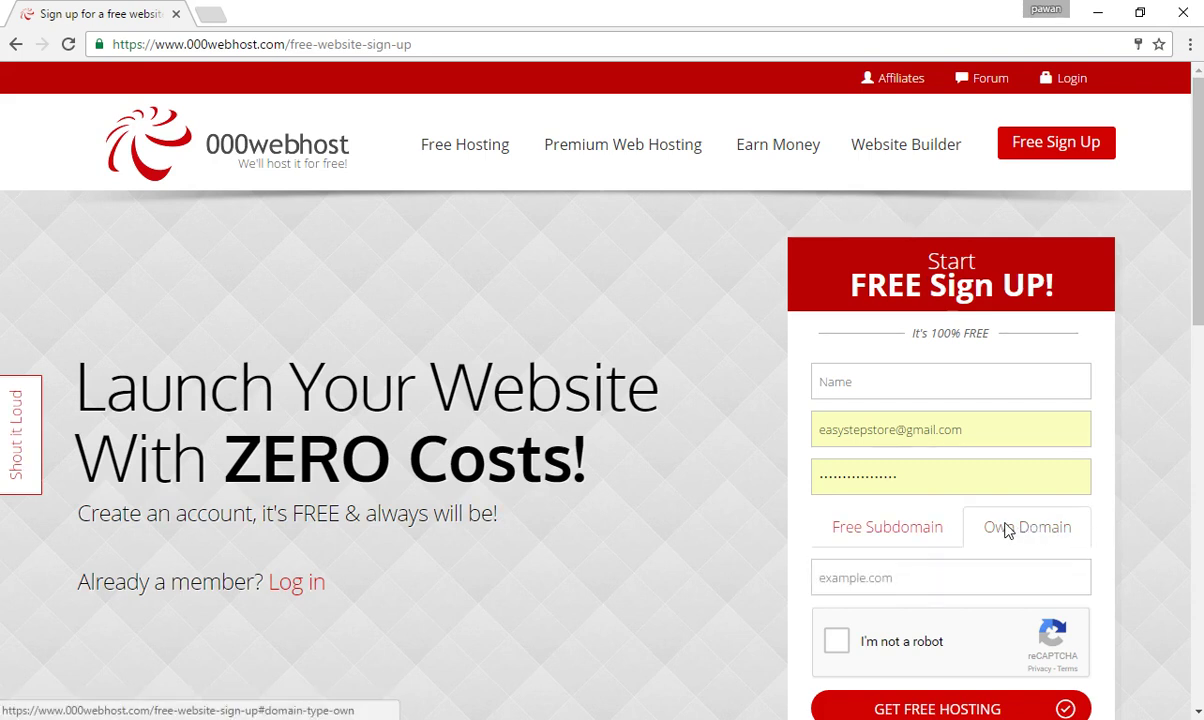
pyautogui.click(928, 576)
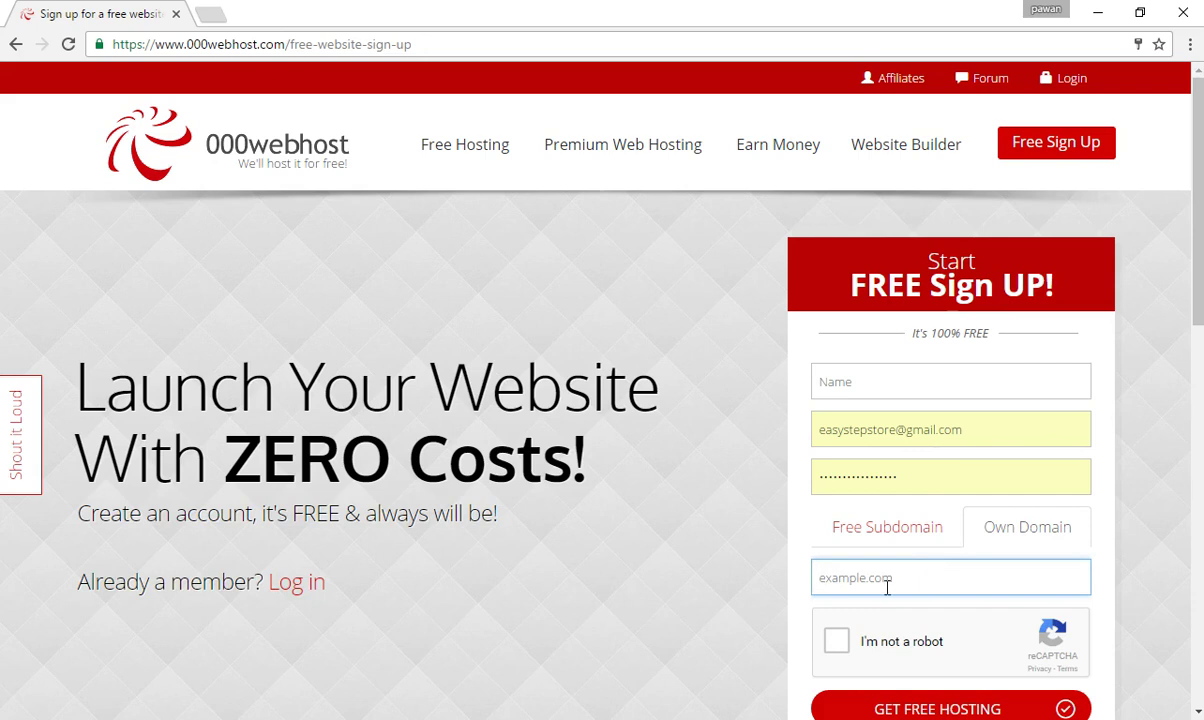
pyautogui.click(819, 577)
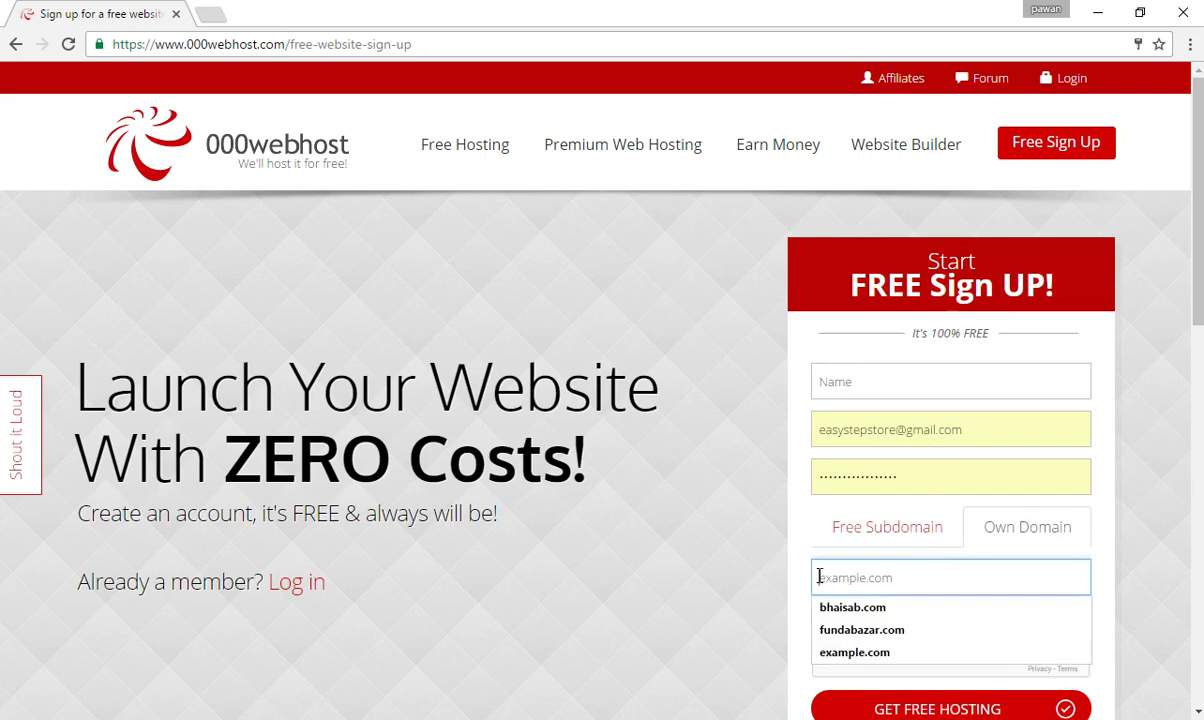
pyautogui.click(771, 591)
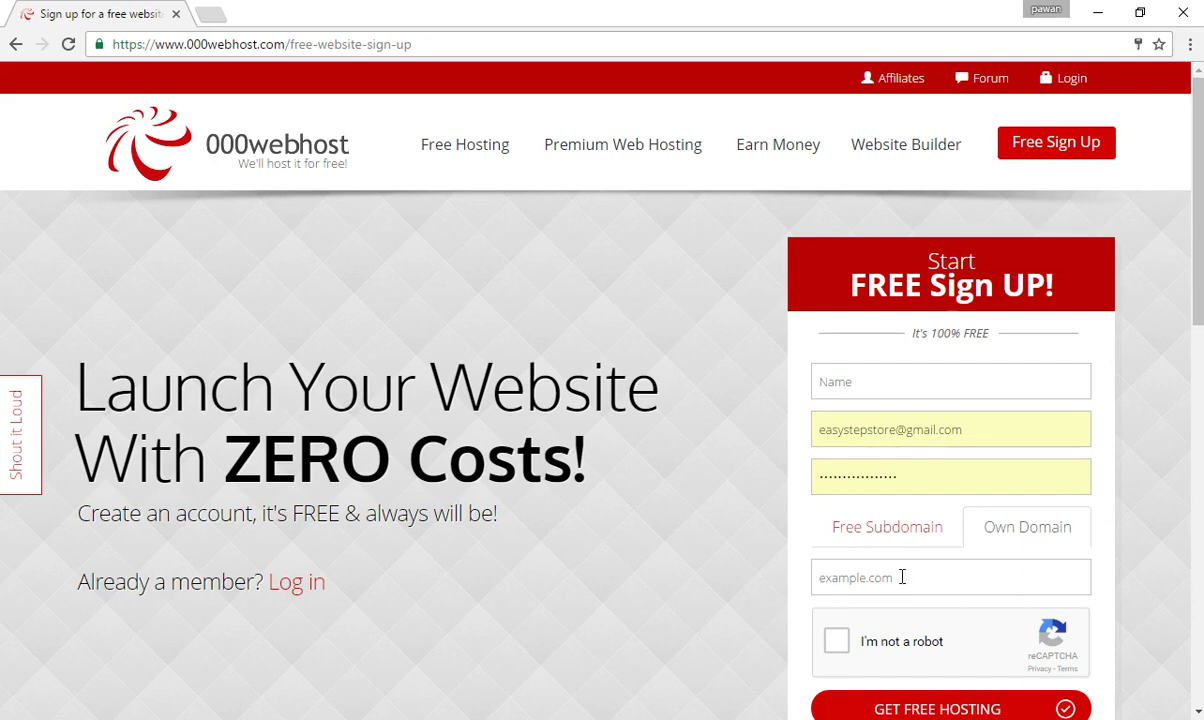
# Set the free subdomain to easystepstore using the autocomplete suggestion
pyautogui.click(876, 537)
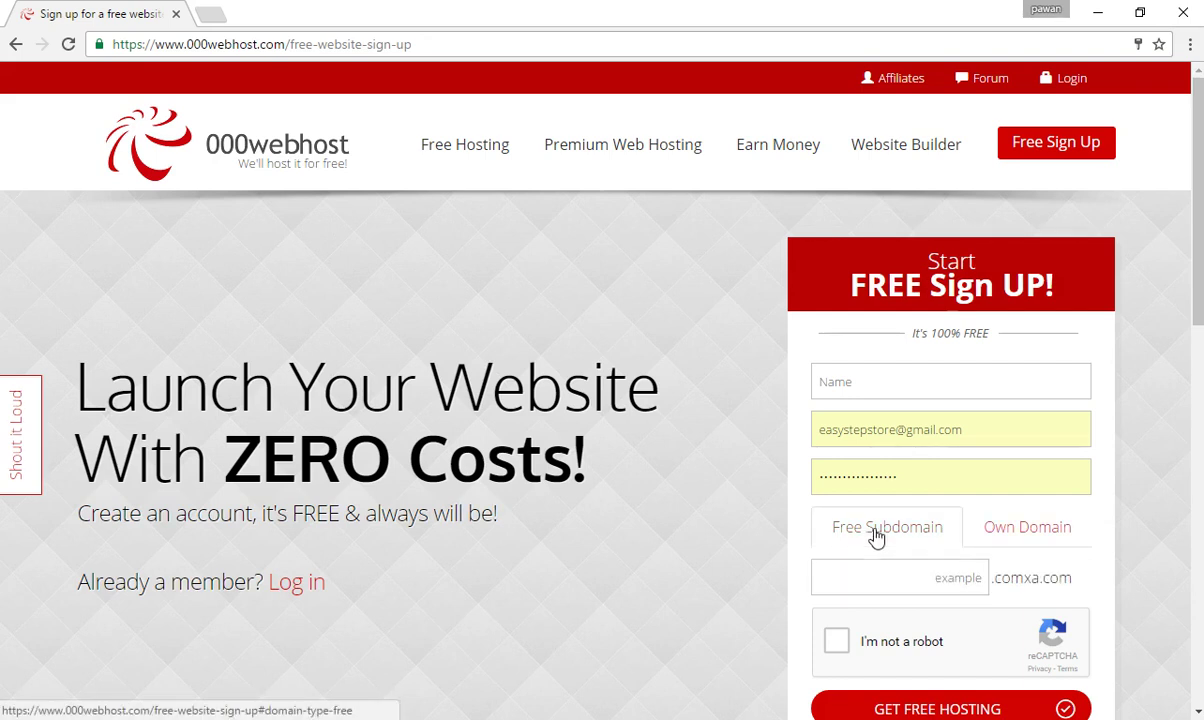
pyautogui.click(909, 582)
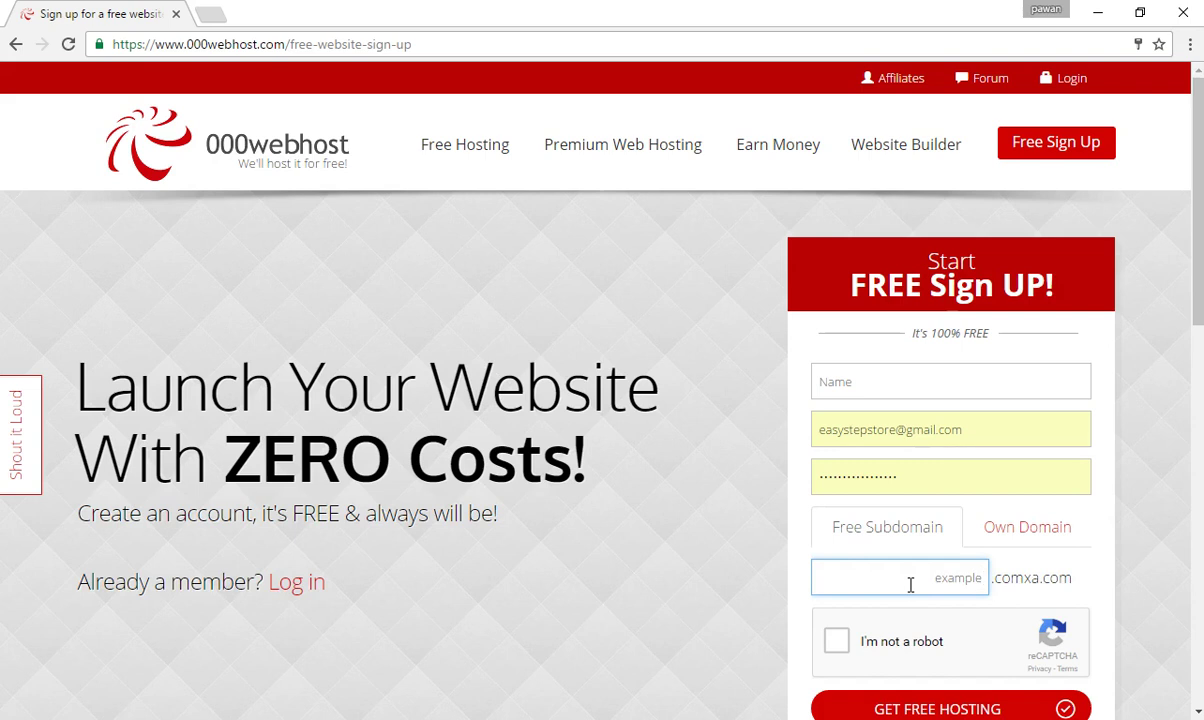
pyautogui.write('e')
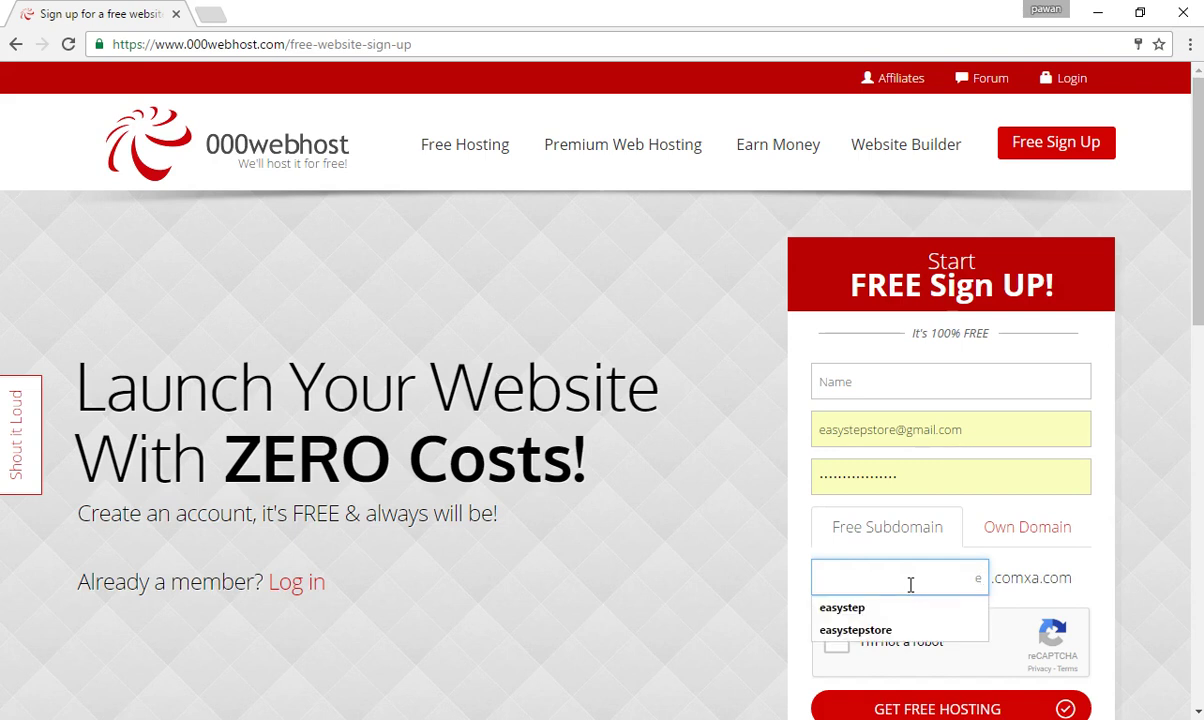
pyautogui.press('Down')
pyautogui.press('Down')
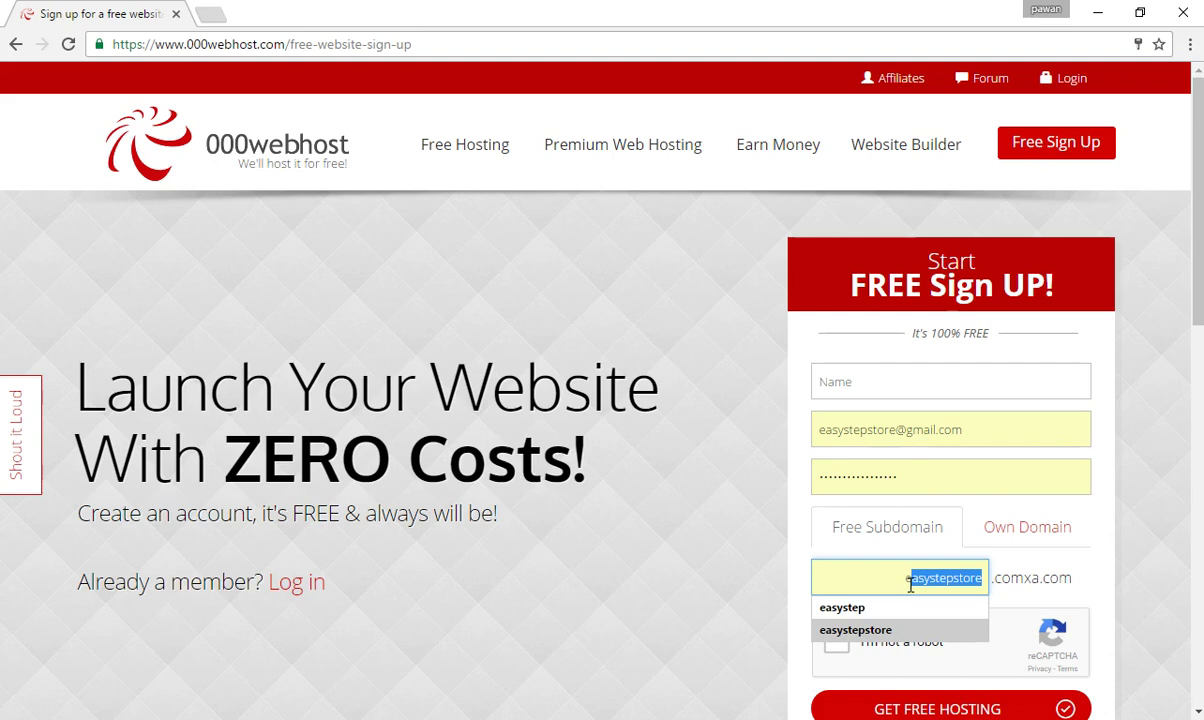
pyautogui.click(903, 630)
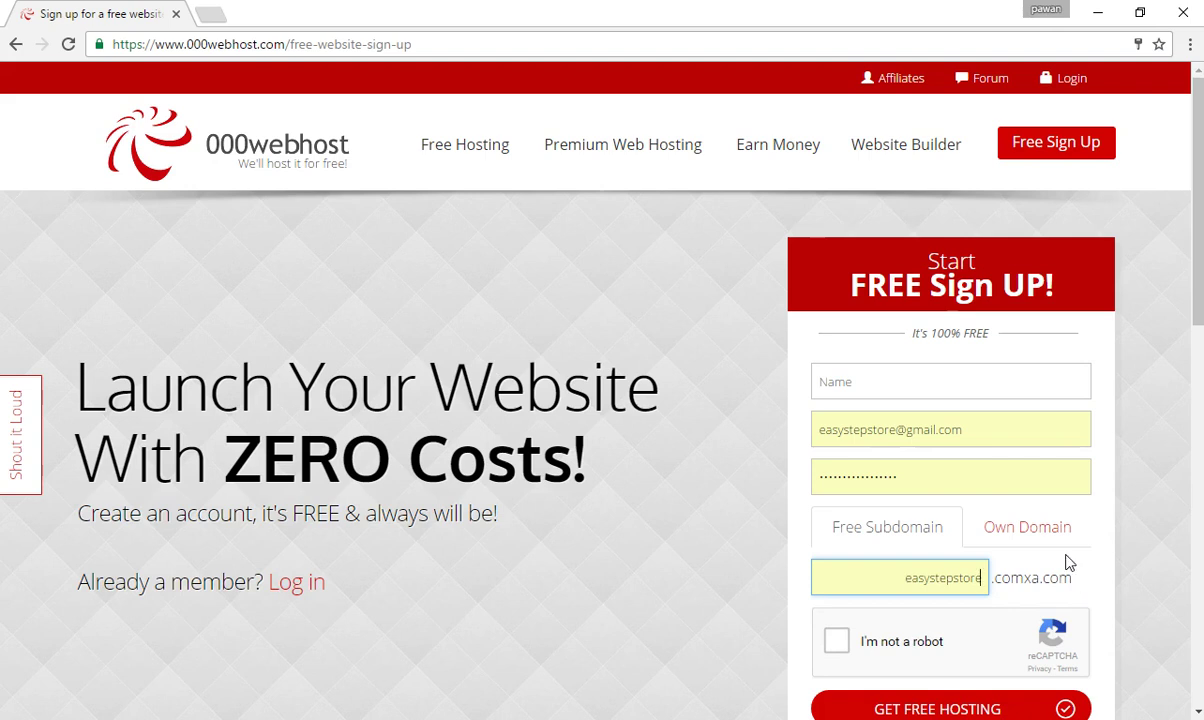
# Recheck the Own Domain option, then go to the cPanel login page
pyautogui.click(1030, 530)
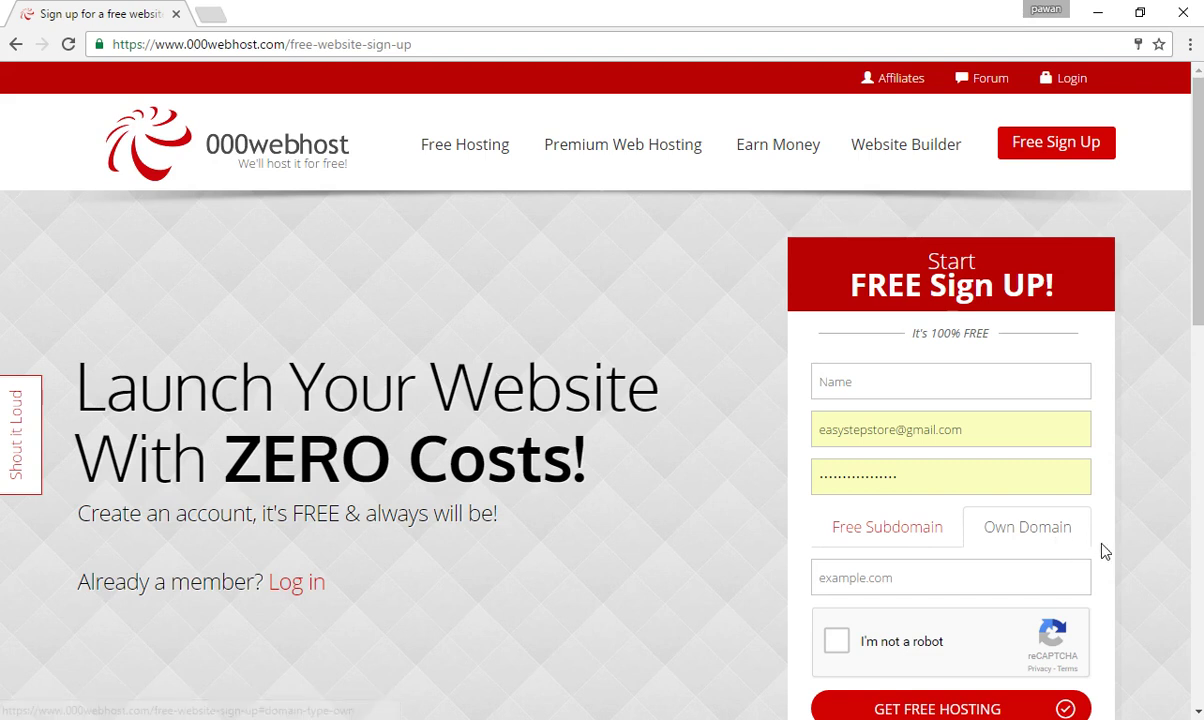
pyautogui.scroll(-1, 1143, 530)
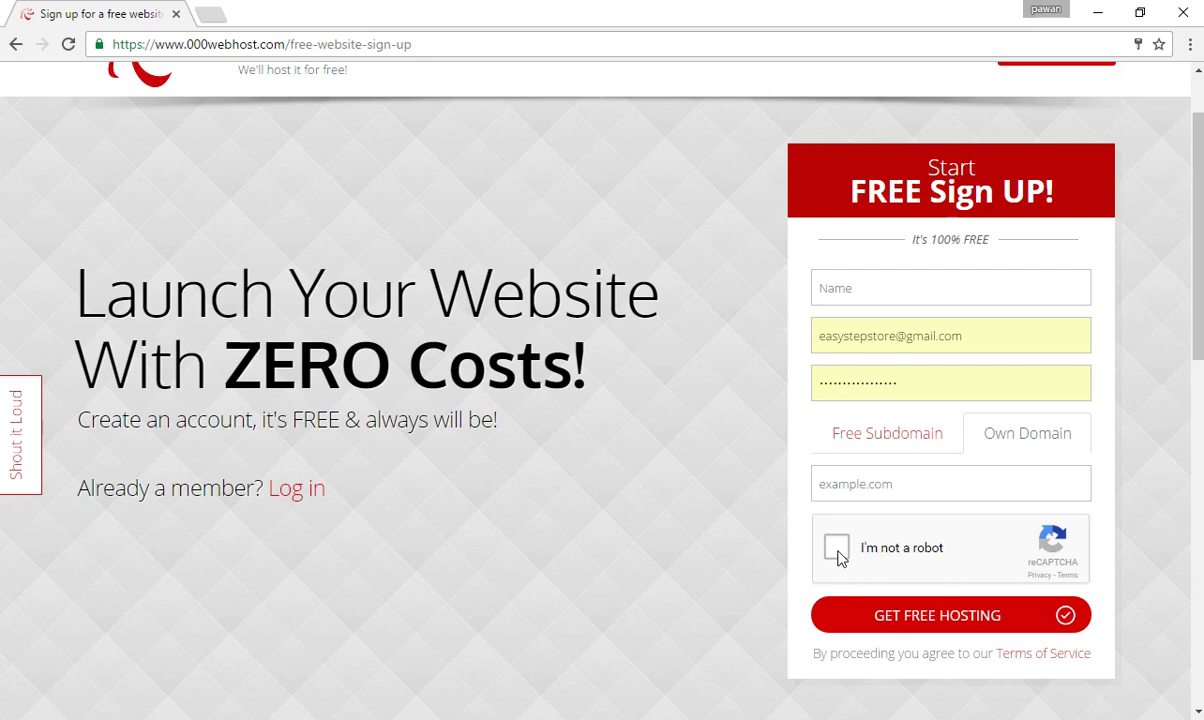
pyautogui.click(951, 628)
pyautogui.write('easystepstore')
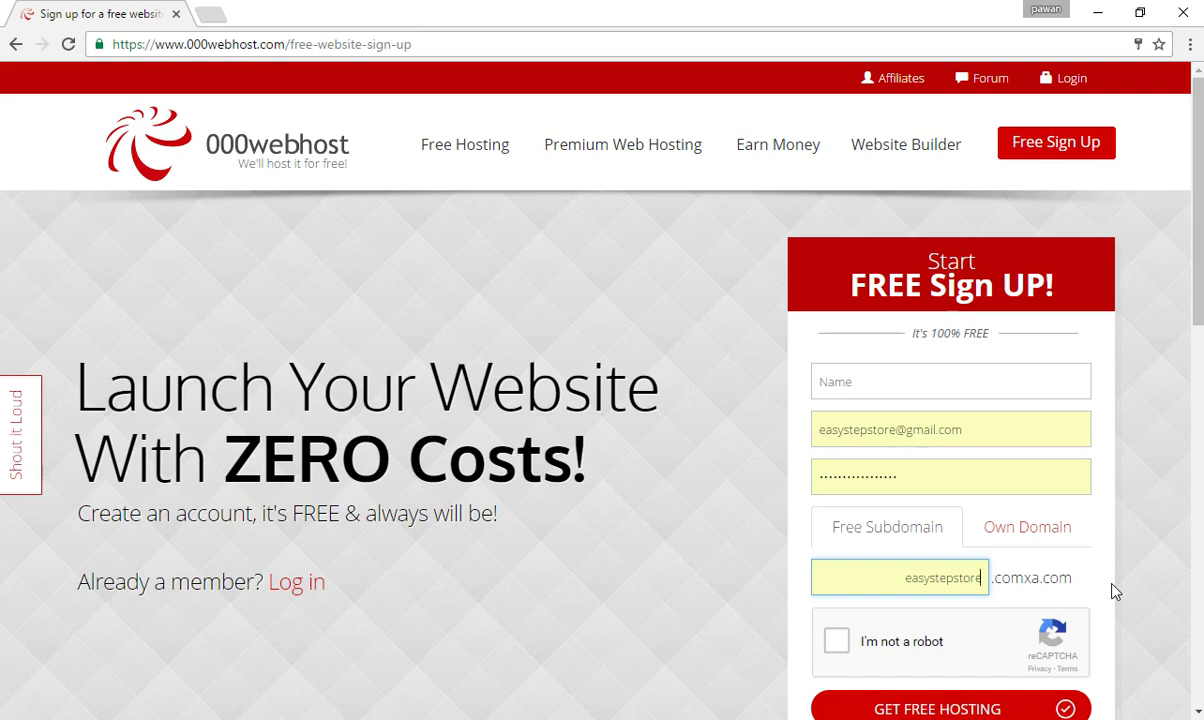
pyautogui.press('Return')
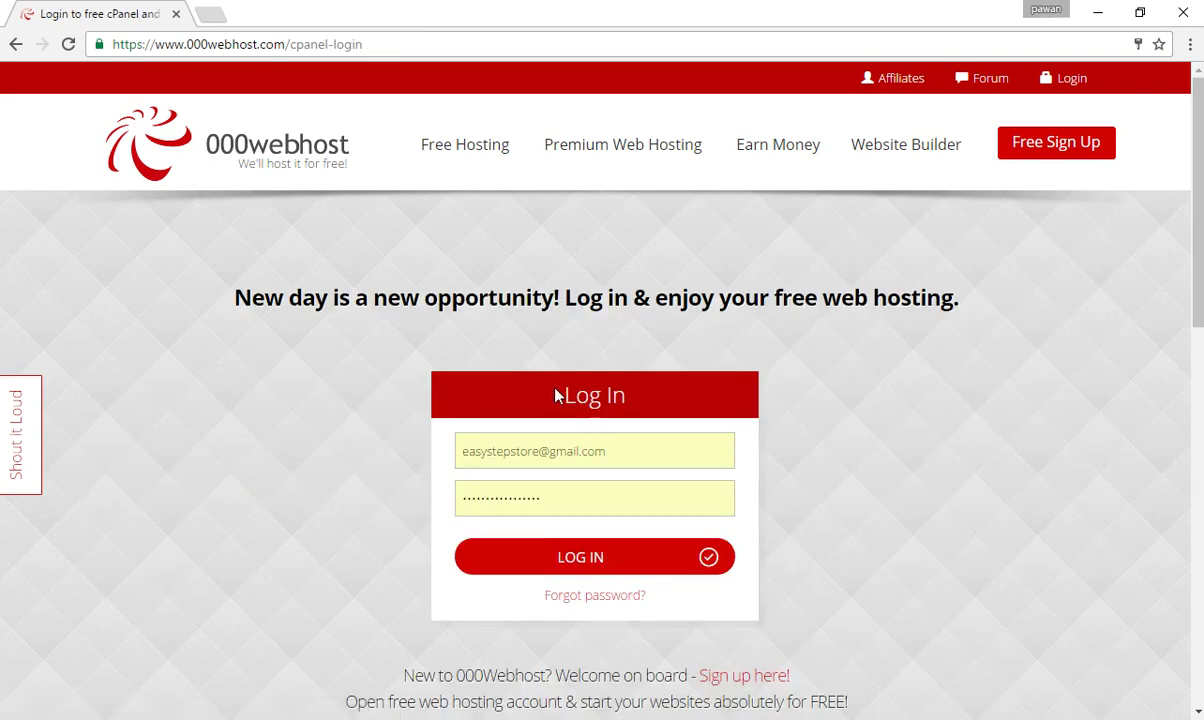
# Log in with the saved credentials to reach the easystepstore and easystep hosting accounts
pyautogui.moveTo(559, 395); pyautogui.dragTo(634, 396)
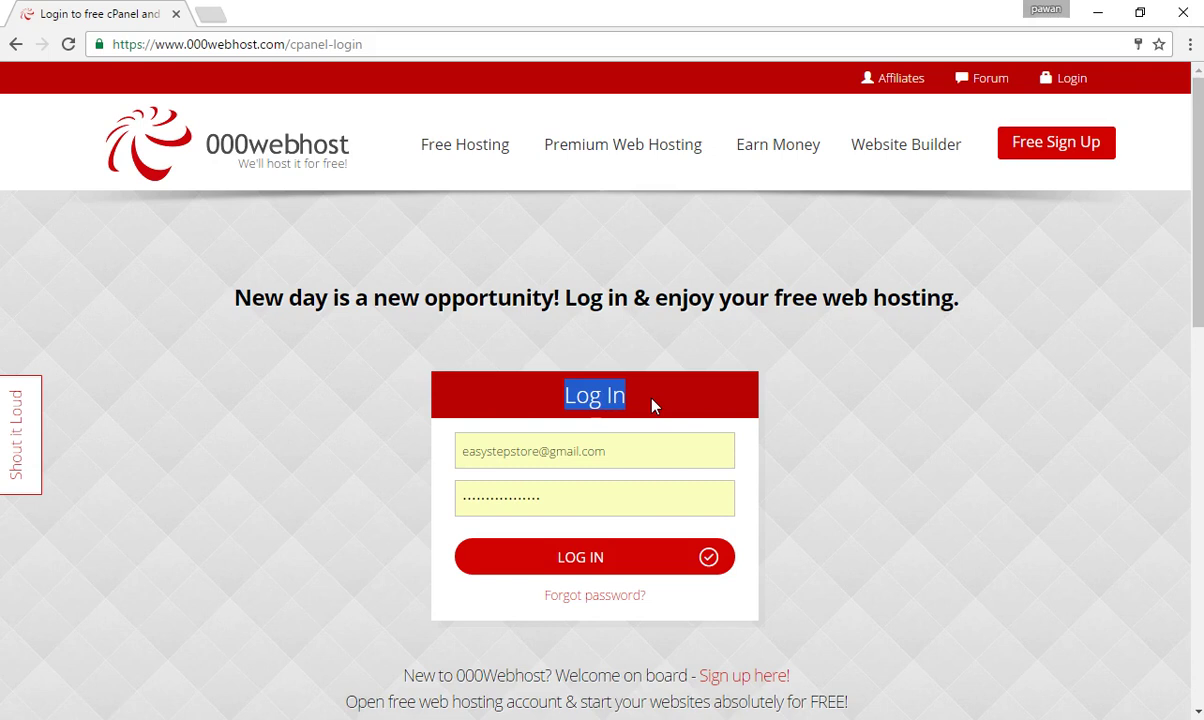
pyautogui.click(668, 403)
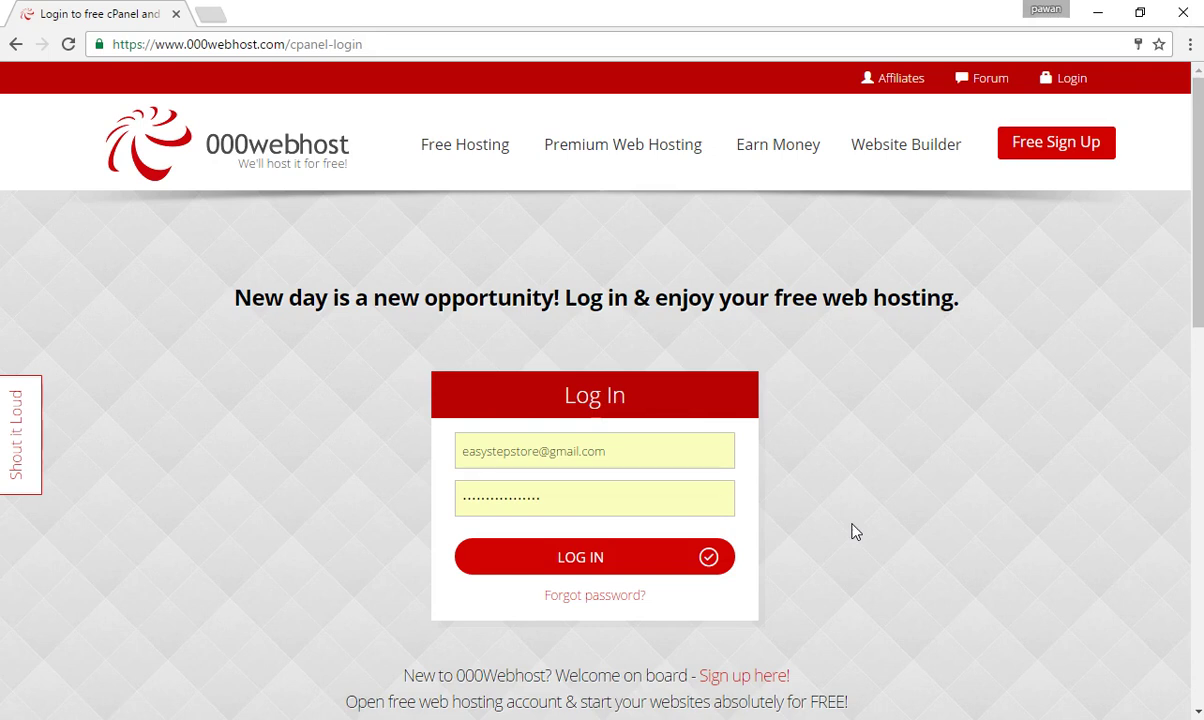
pyautogui.click(577, 563)
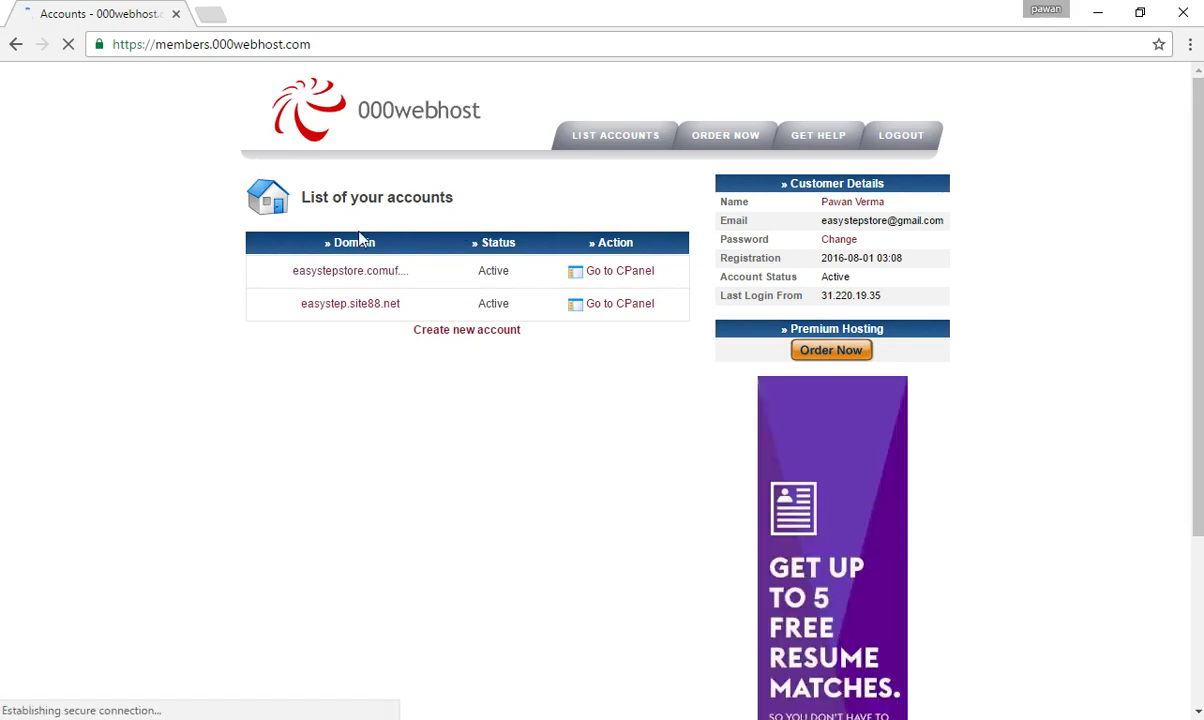
# Preview the new-account form, return, and open the cPanel for easystepstore.comuf.com
pyautogui.click(457, 352)
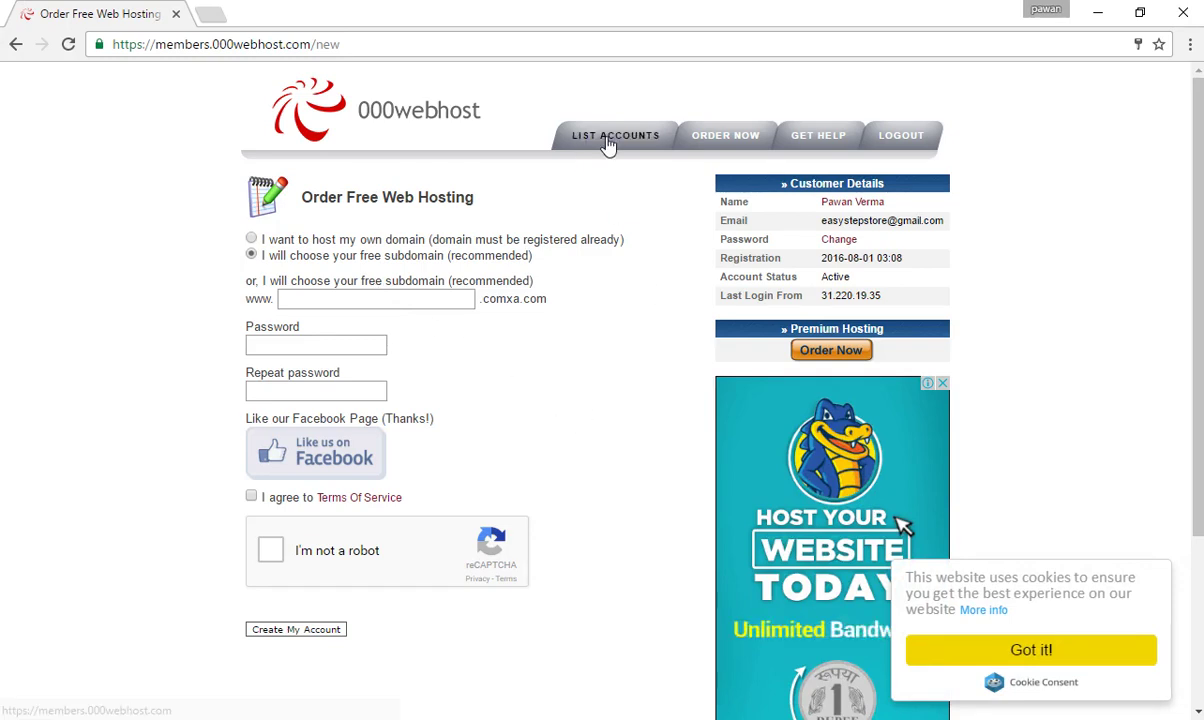
pyautogui.click(14, 44)
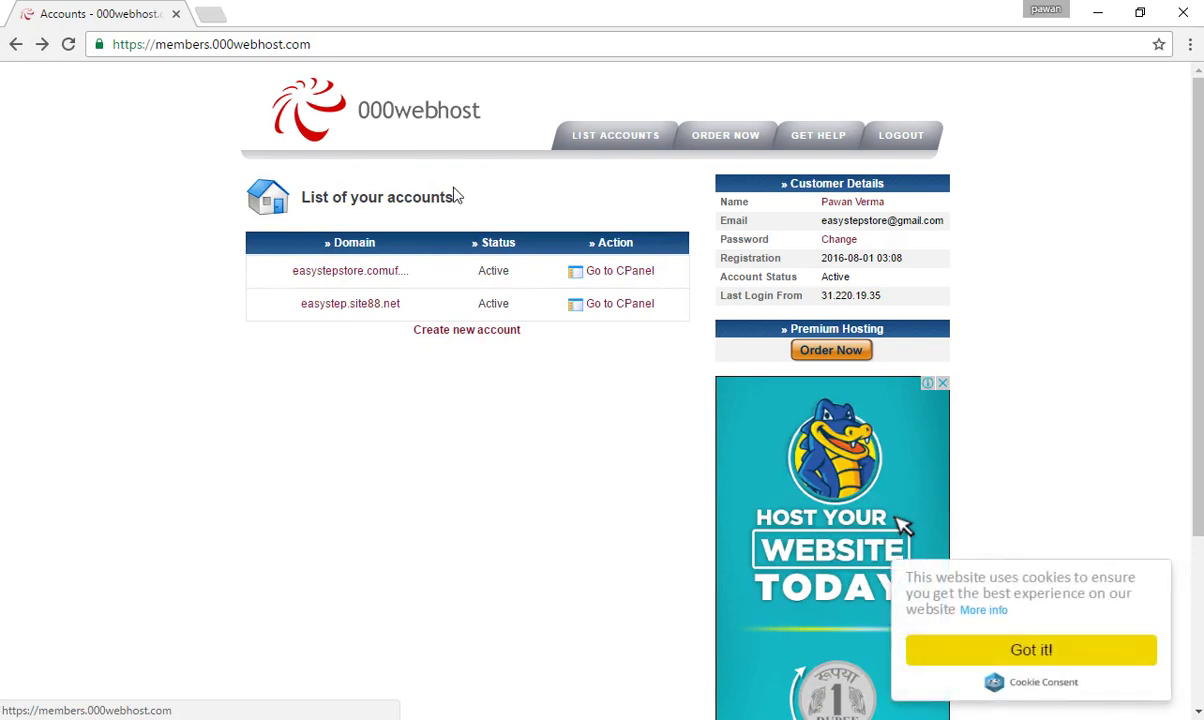
pyautogui.doubleClick(482, 272)
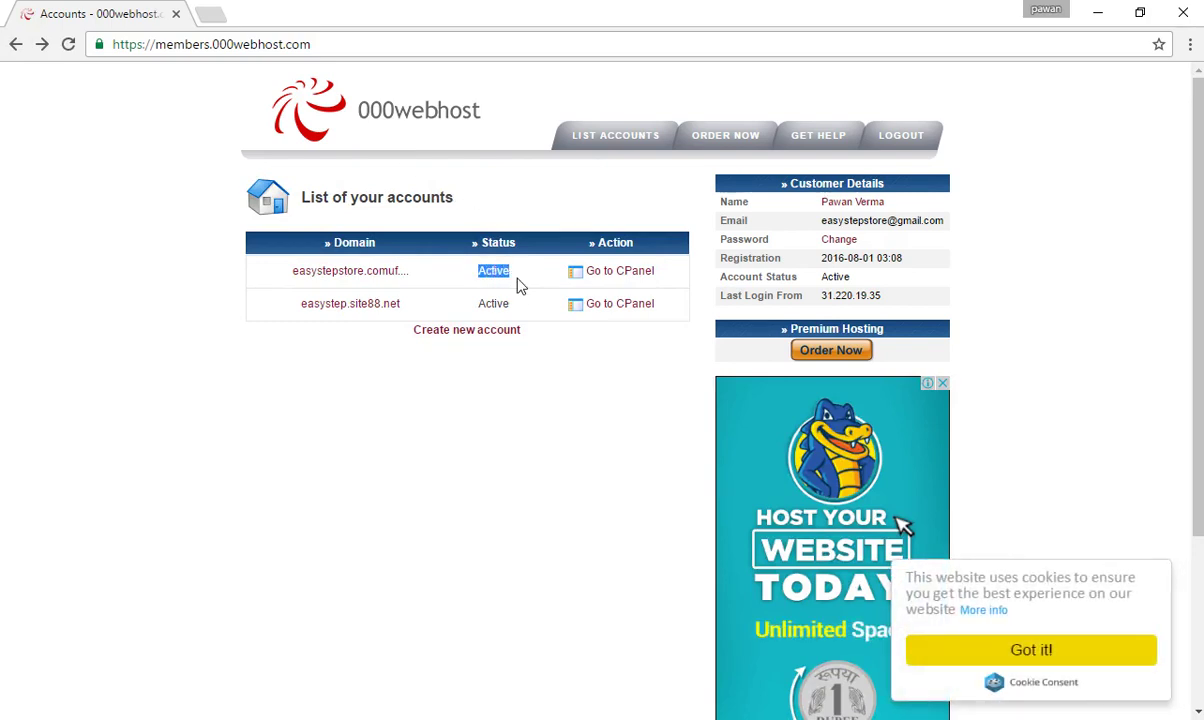
pyautogui.click(530, 279)
pyautogui.doubleClick(493, 271)
pyautogui.click(532, 271)
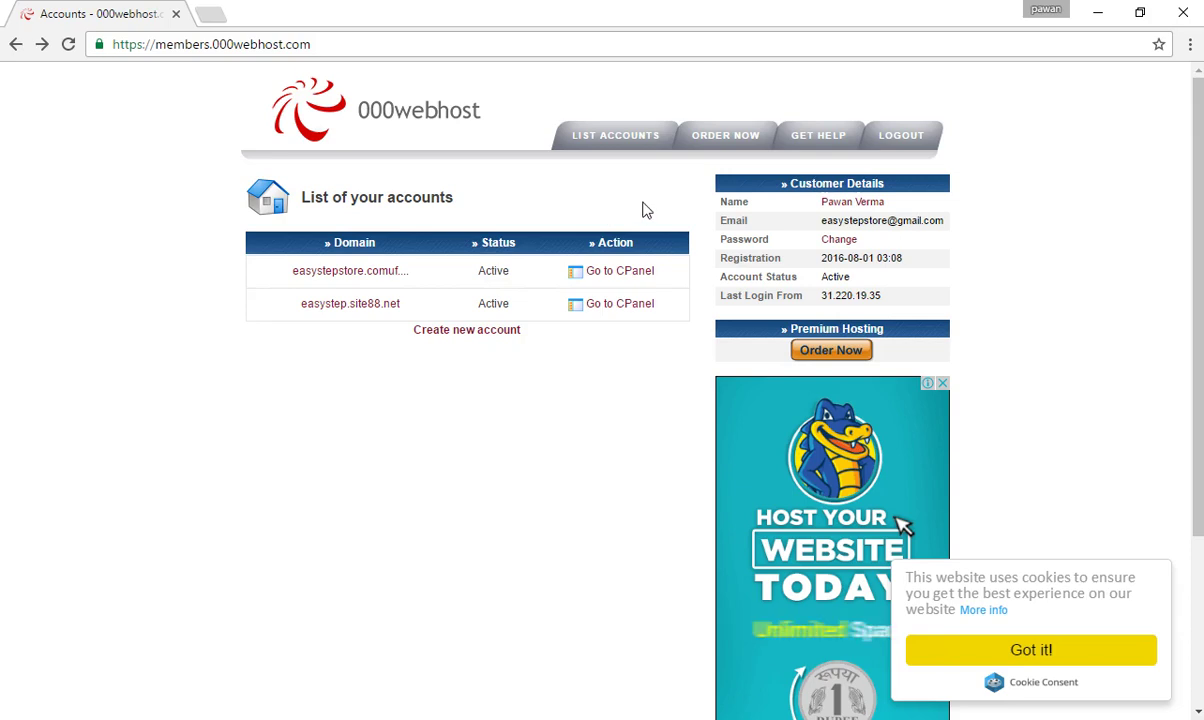
pyautogui.click(602, 277)
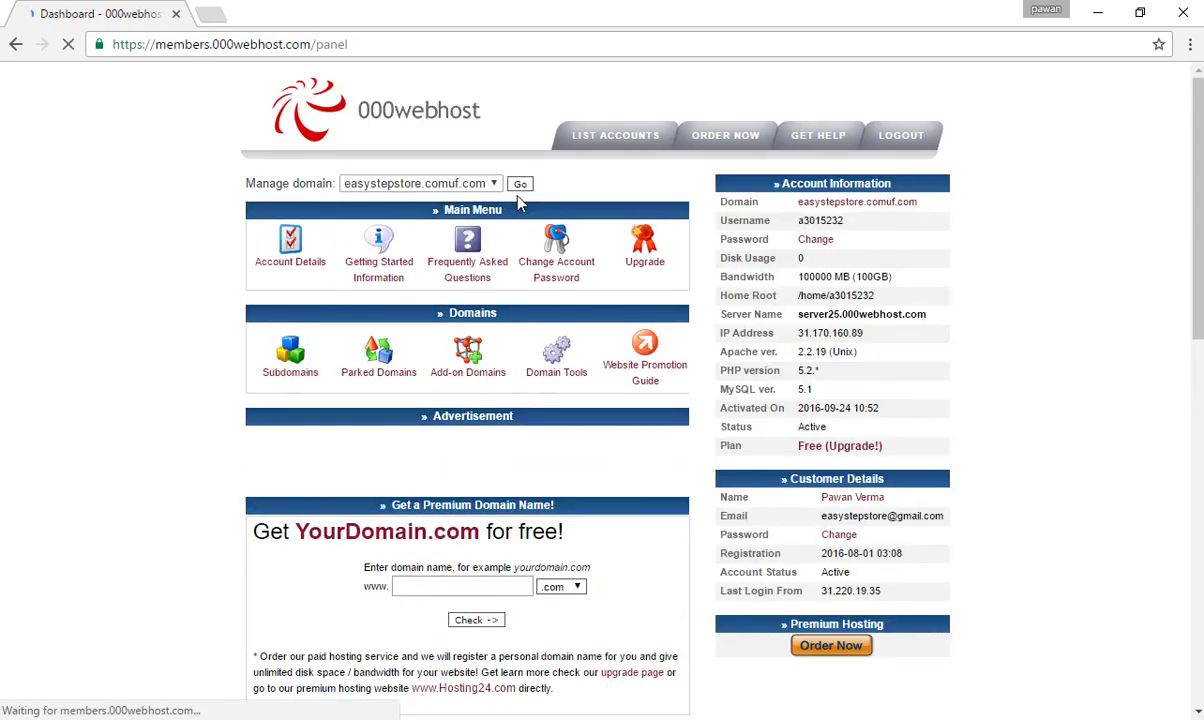
# Scroll the control panel to Software / Services and launch Zyro in a new tab
pyautogui.scroll(-5, 530, 212)
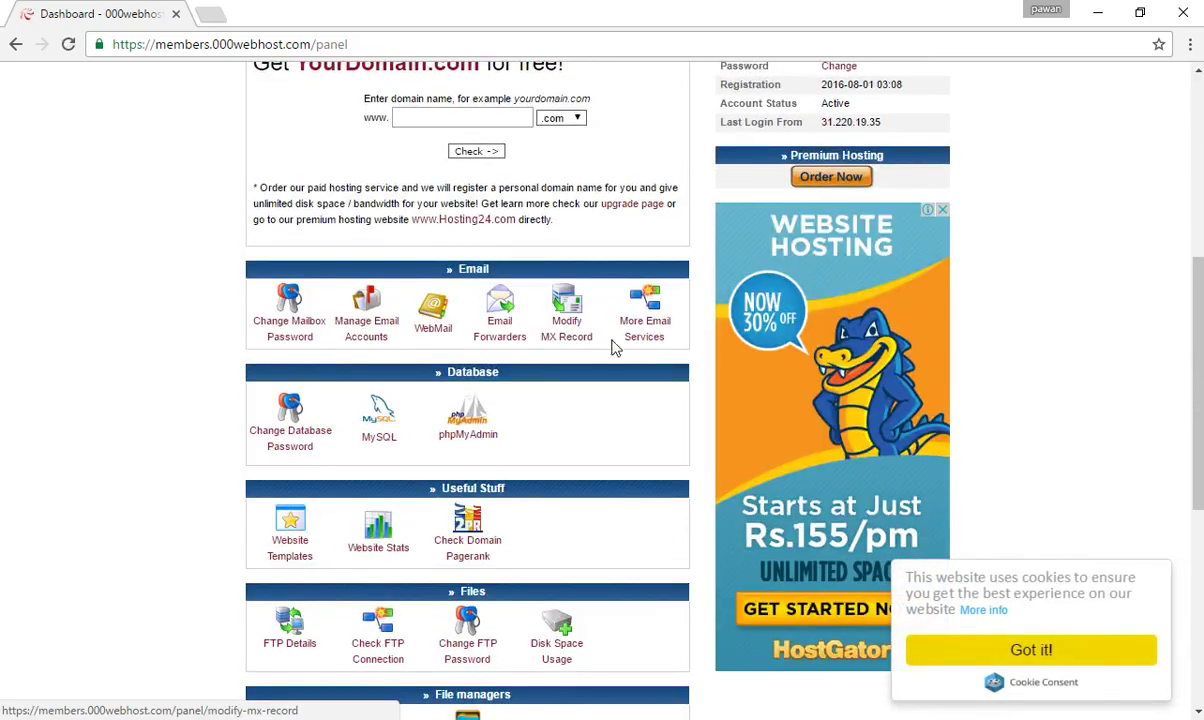
pyautogui.scroll(-2, 610, 360)
pyautogui.scroll(5, 612, 360)
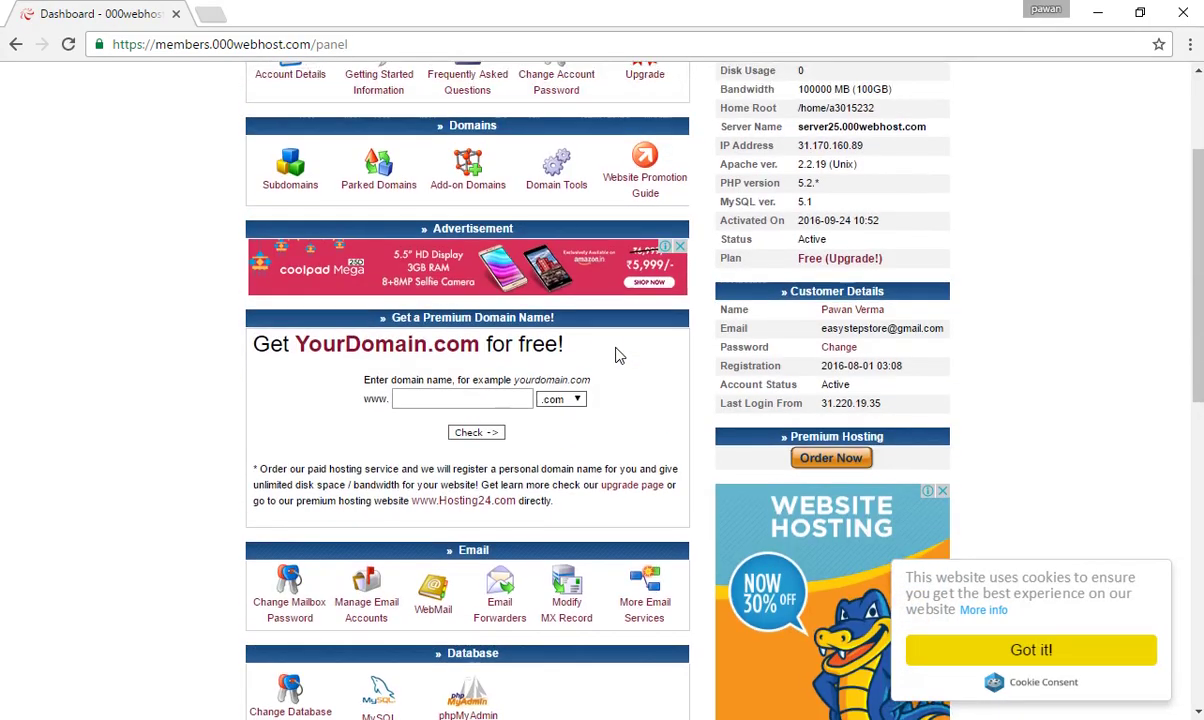
pyautogui.scroll(2, 617, 355)
pyautogui.scroll(-6, 617, 355)
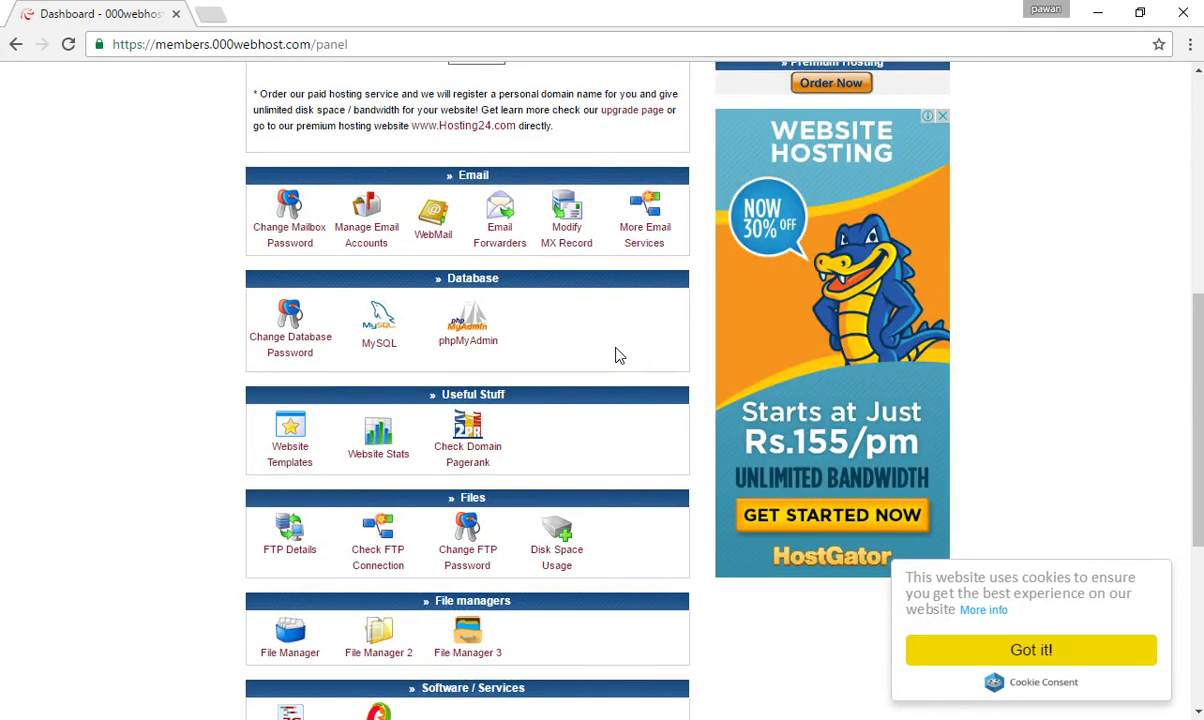
pyautogui.scroll(-4, 617, 355)
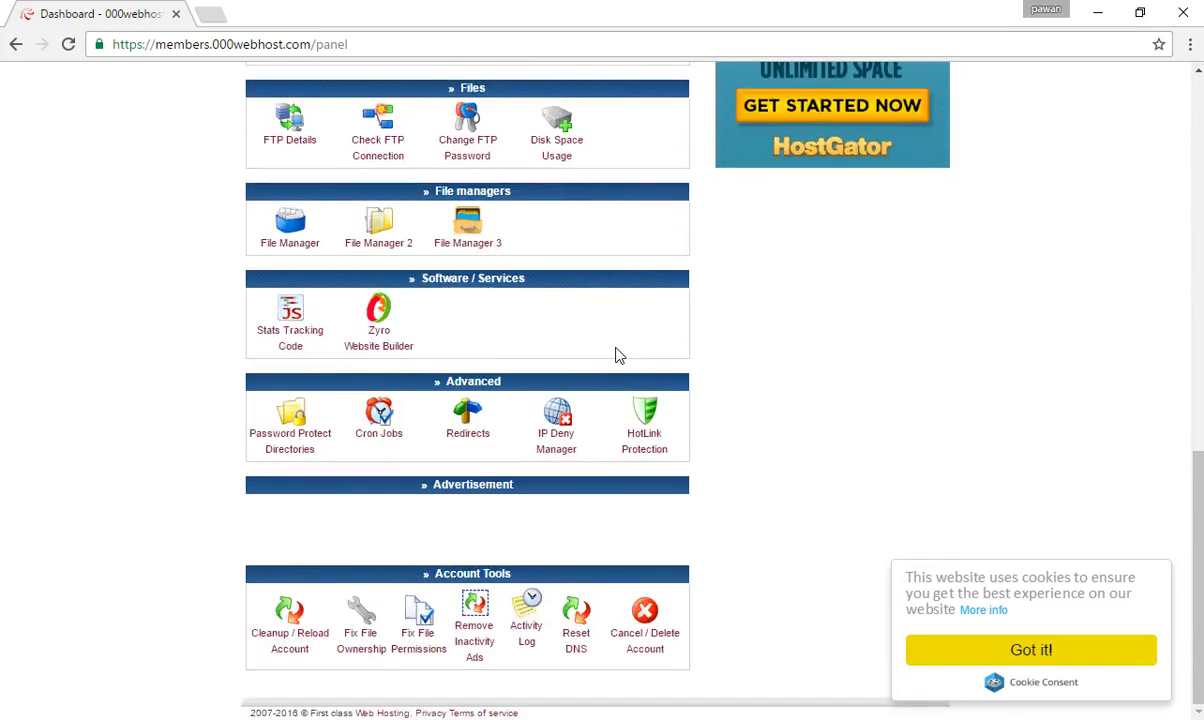
pyautogui.scroll(5, 617, 355)
pyautogui.scroll(5, 617, 355)
pyautogui.scroll(-7, 617, 355)
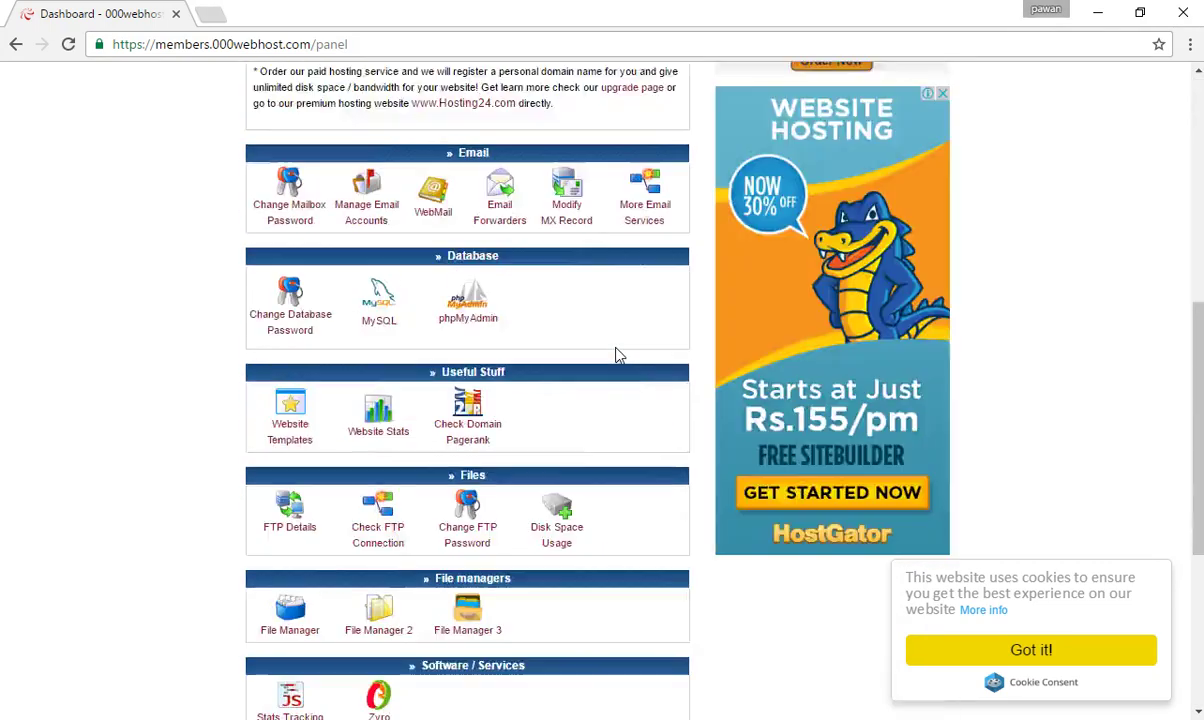
pyautogui.scroll(-4, 617, 355)
pyautogui.scroll(5, 605, 297)
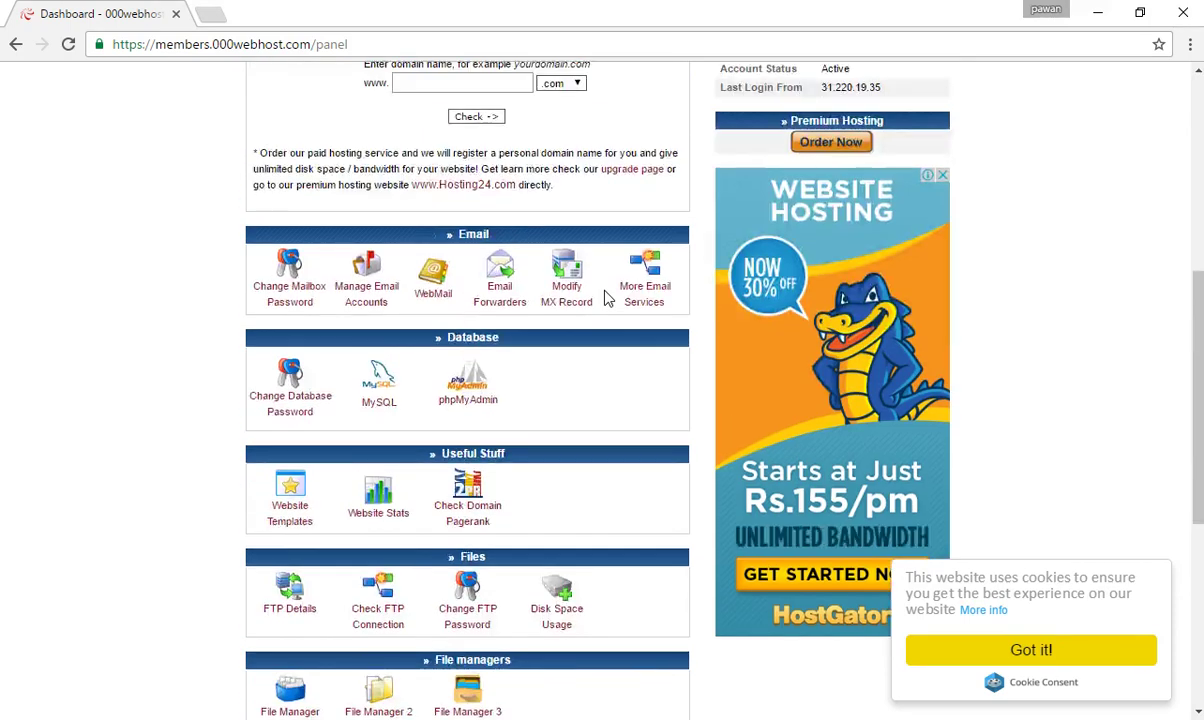
pyautogui.scroll(-5, 605, 297)
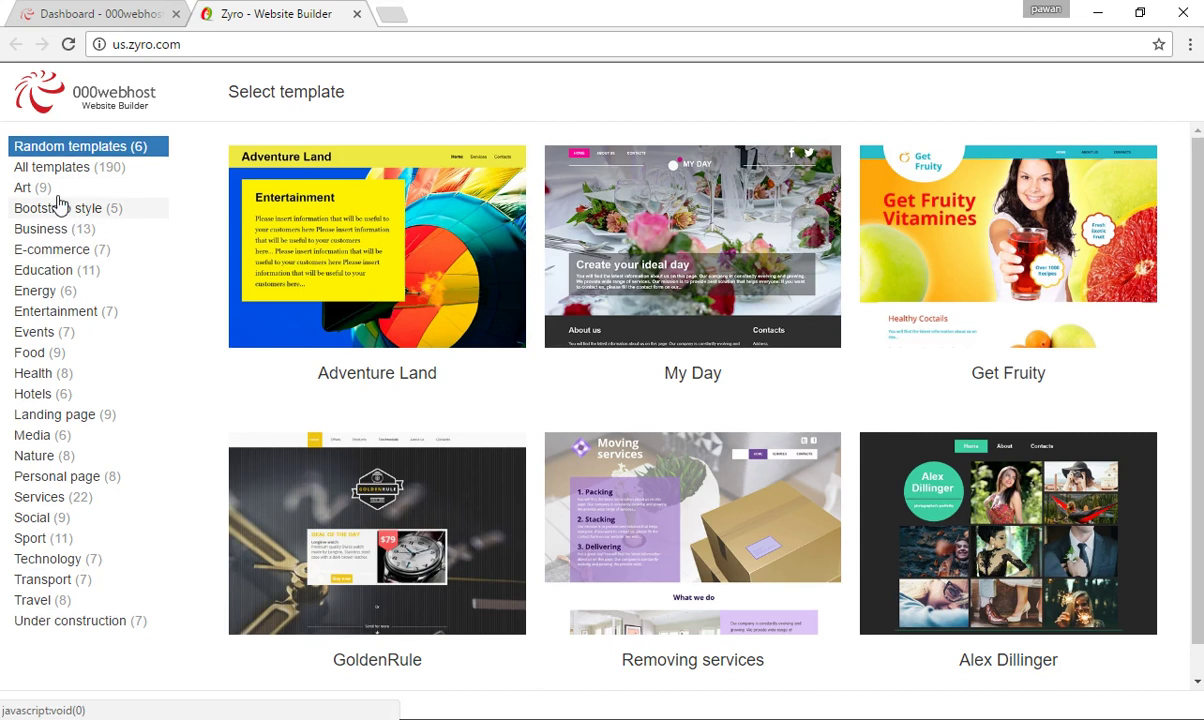
# Filter templates to Education and pick the International University template
pyautogui.click(52, 277)
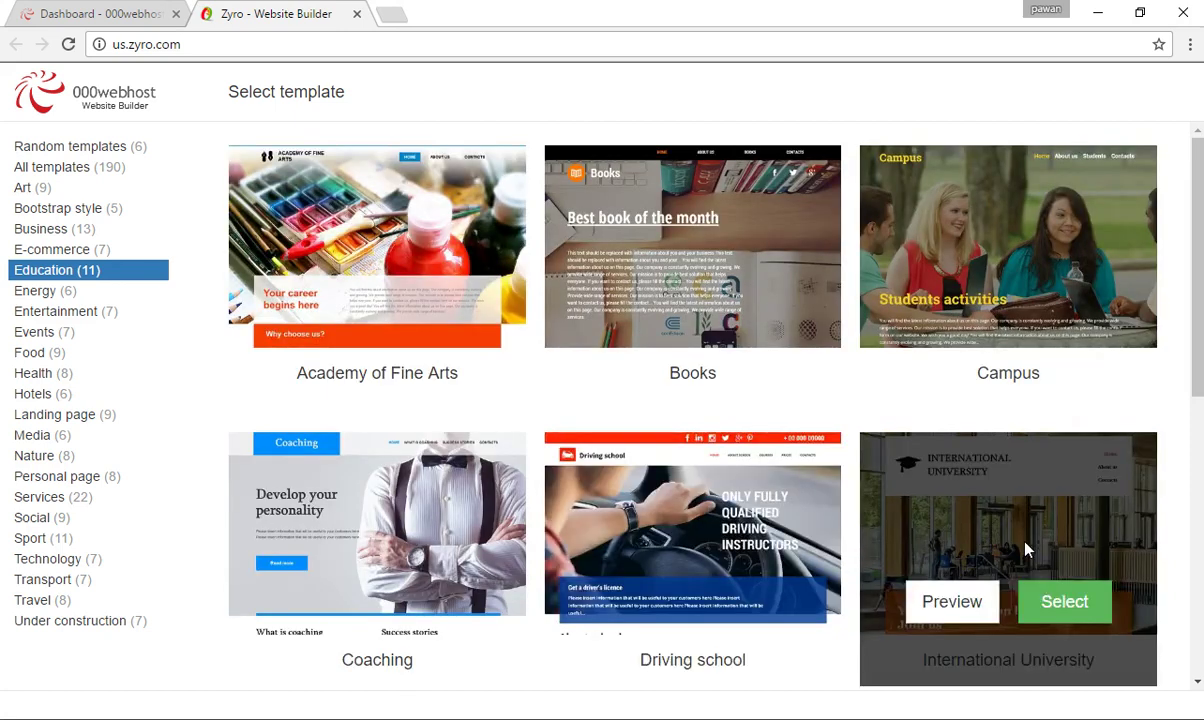
pyautogui.moveTo(1008, 535)
pyautogui.click(1066, 606)
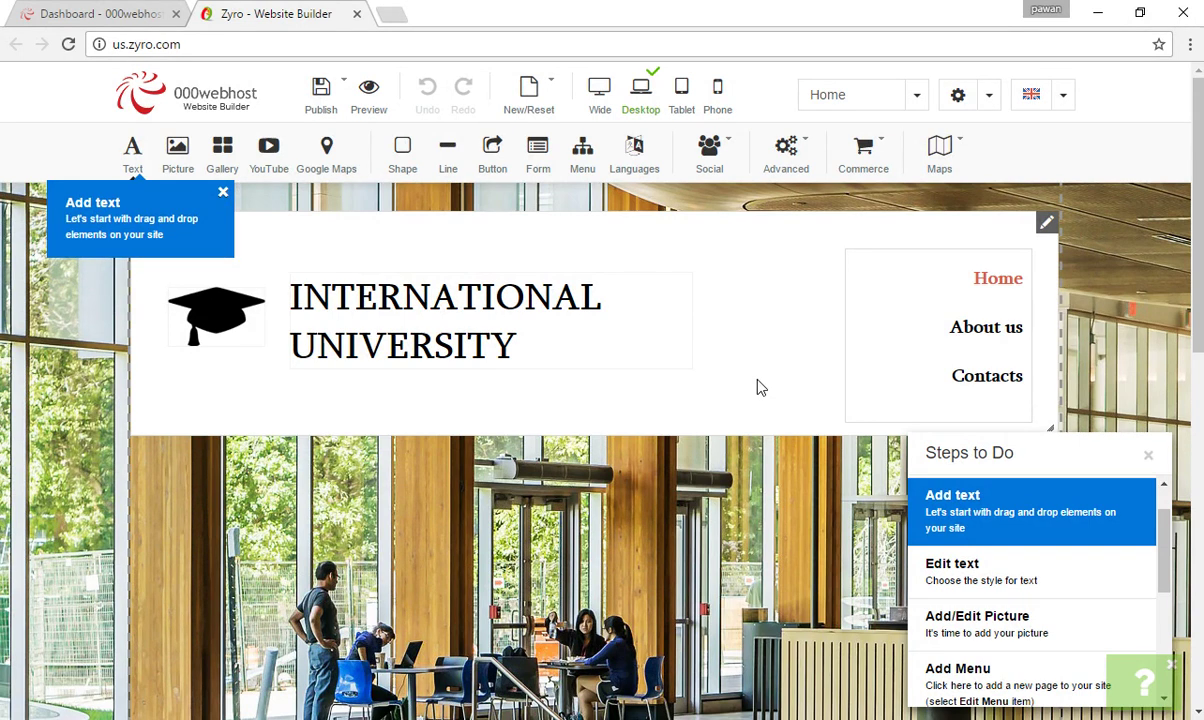
pyautogui.moveTo(490, 320)
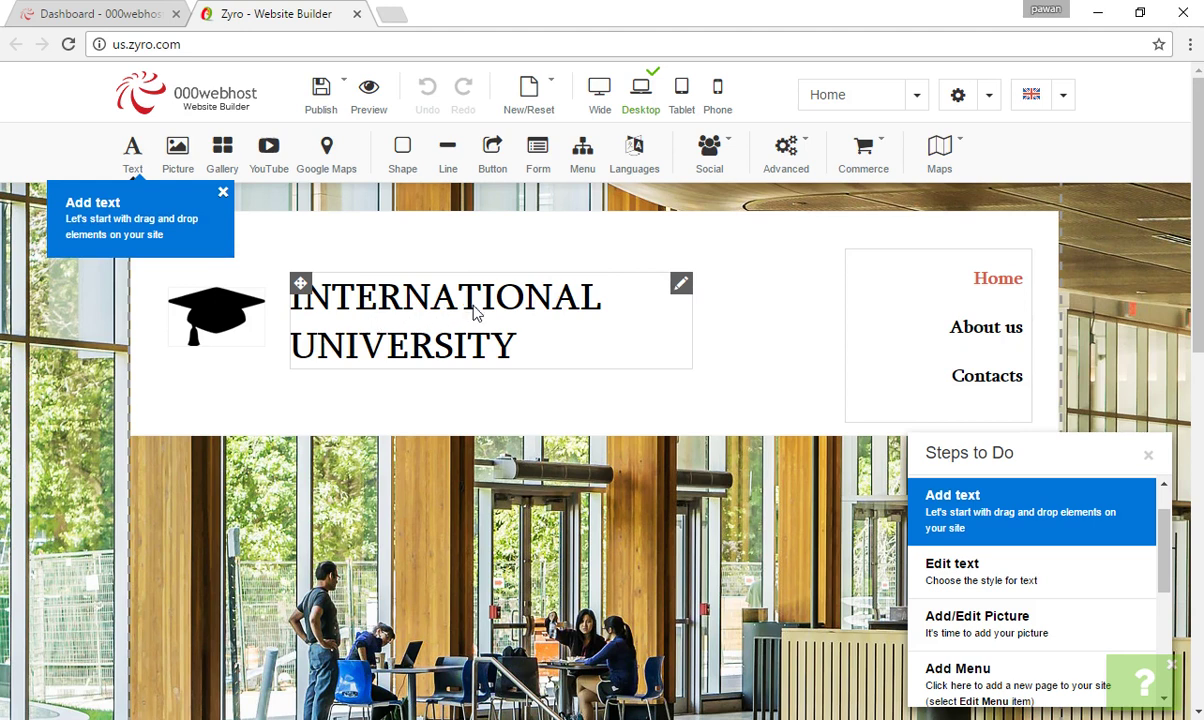
# Replace INTERNATIONAL with MY FIRST in the heading, making it MY FIRST UNIVERSITY
pyautogui.click(681, 286)
pyautogui.click(735, 312)
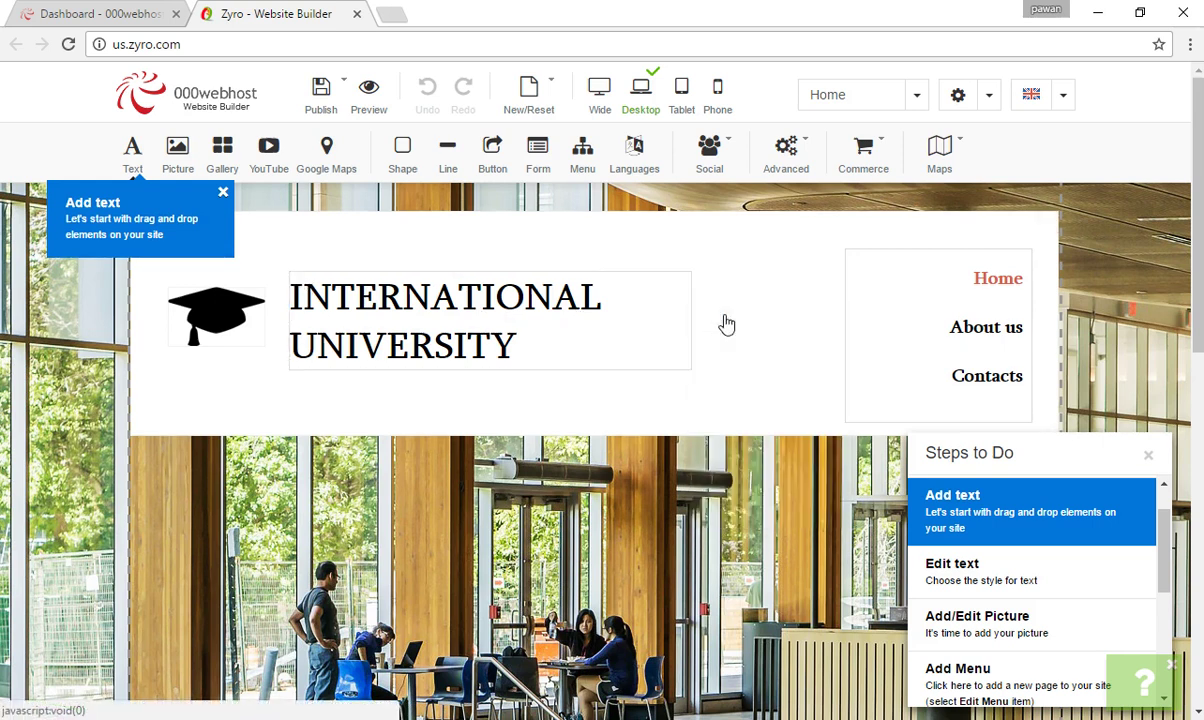
pyautogui.click(403, 296)
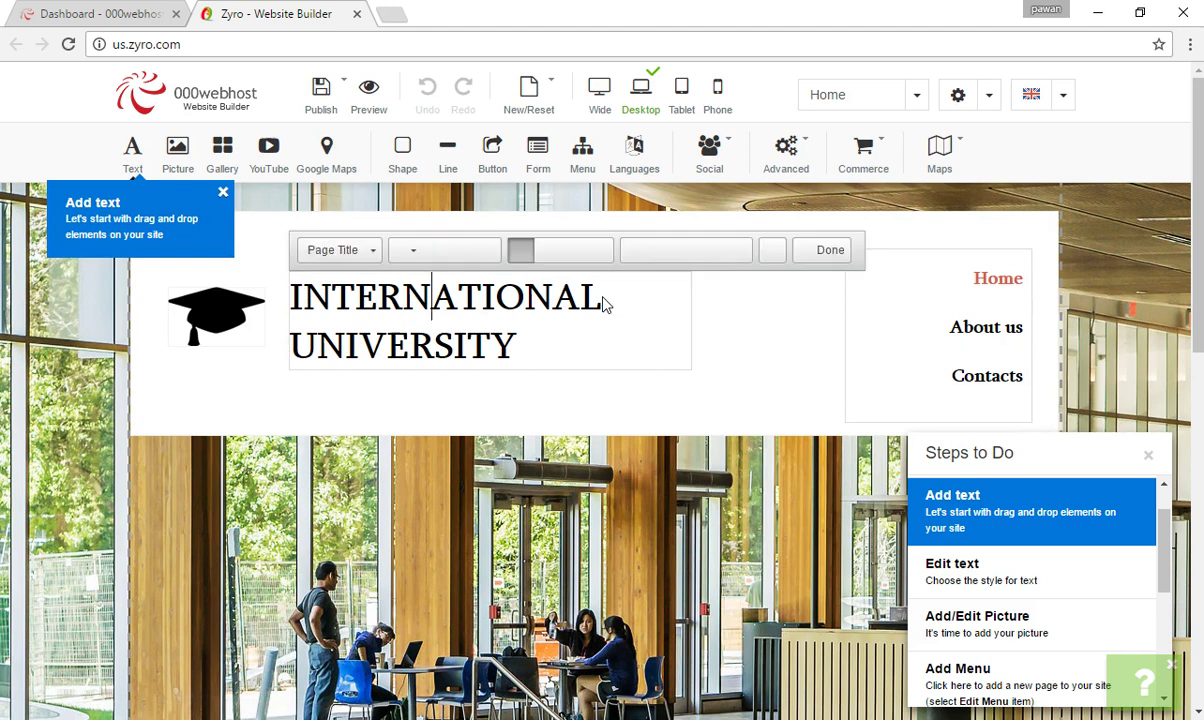
pyautogui.press('Right')
pyautogui.press('Right')
pyautogui.press('Right')
pyautogui.press('Right')
pyautogui.press('Right')
pyautogui.press('Right')
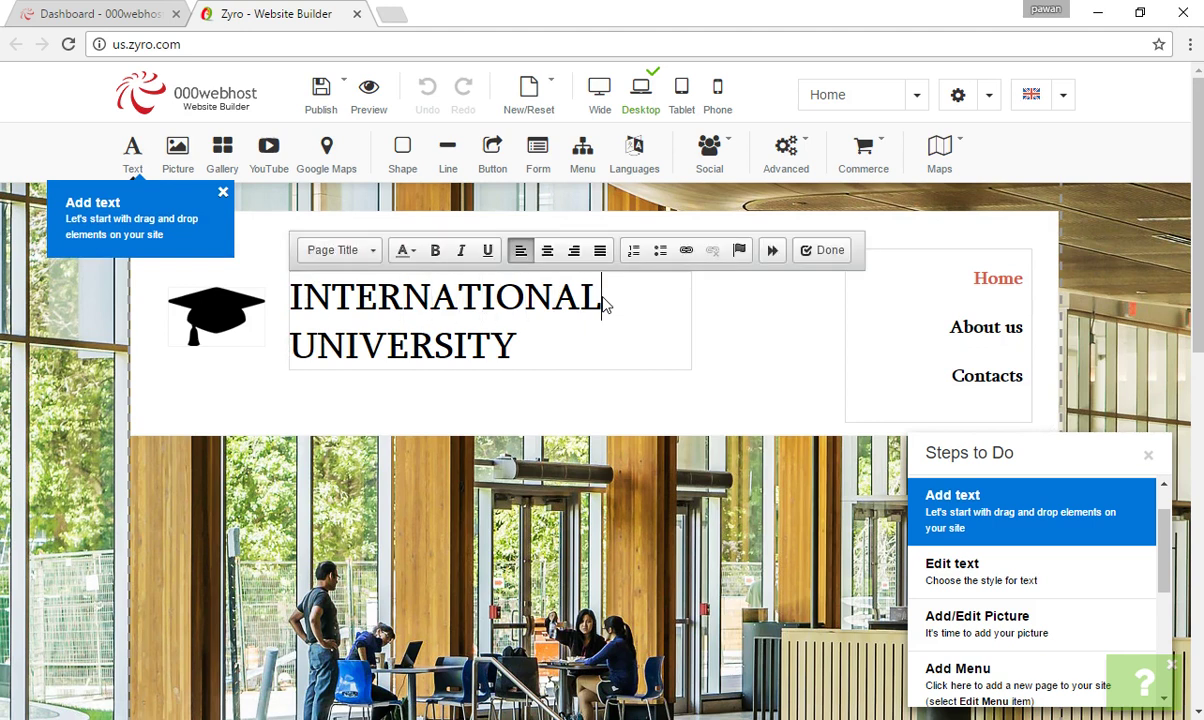
pyautogui.press('BackSpace')
pyautogui.press('BackSpace')
pyautogui.press('BackSpace')
pyautogui.press('BackSpace')
pyautogui.press('BackSpace')
pyautogui.press('BackSpace')
pyautogui.press('BackSpace')
pyautogui.press('BackSpace')
pyautogui.press('BackSpace')
pyautogui.press('BackSpace')
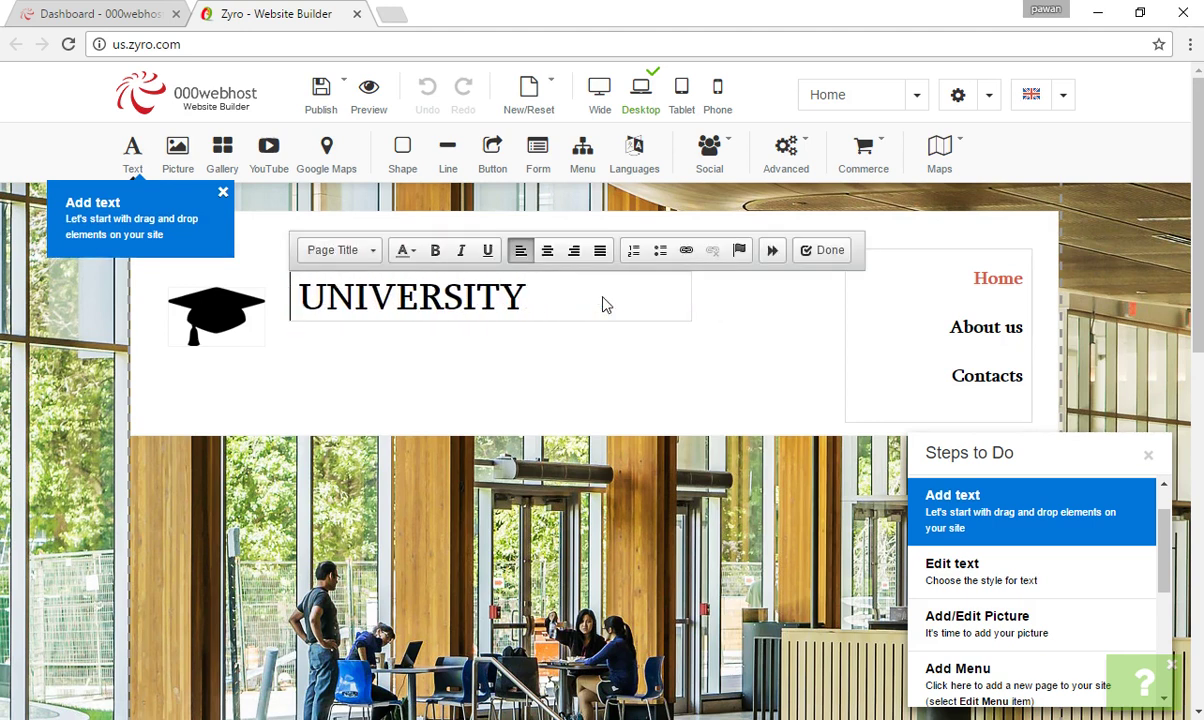
pyautogui.write('M ')
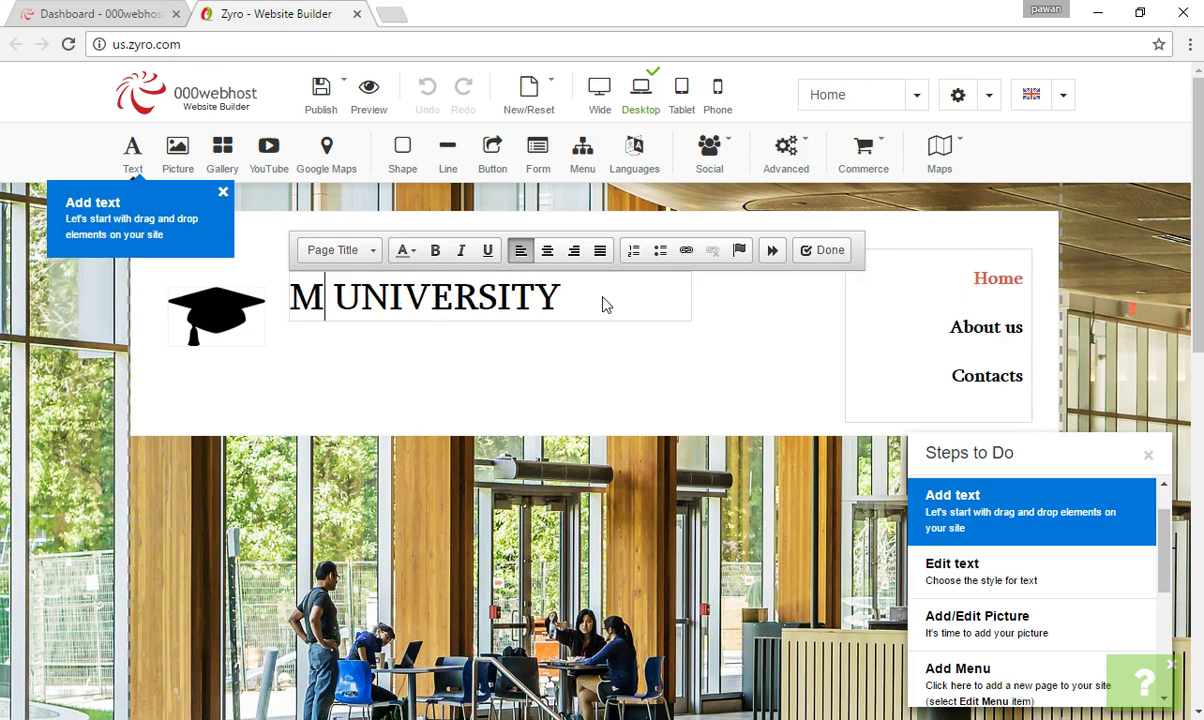
pyautogui.write('Y ')
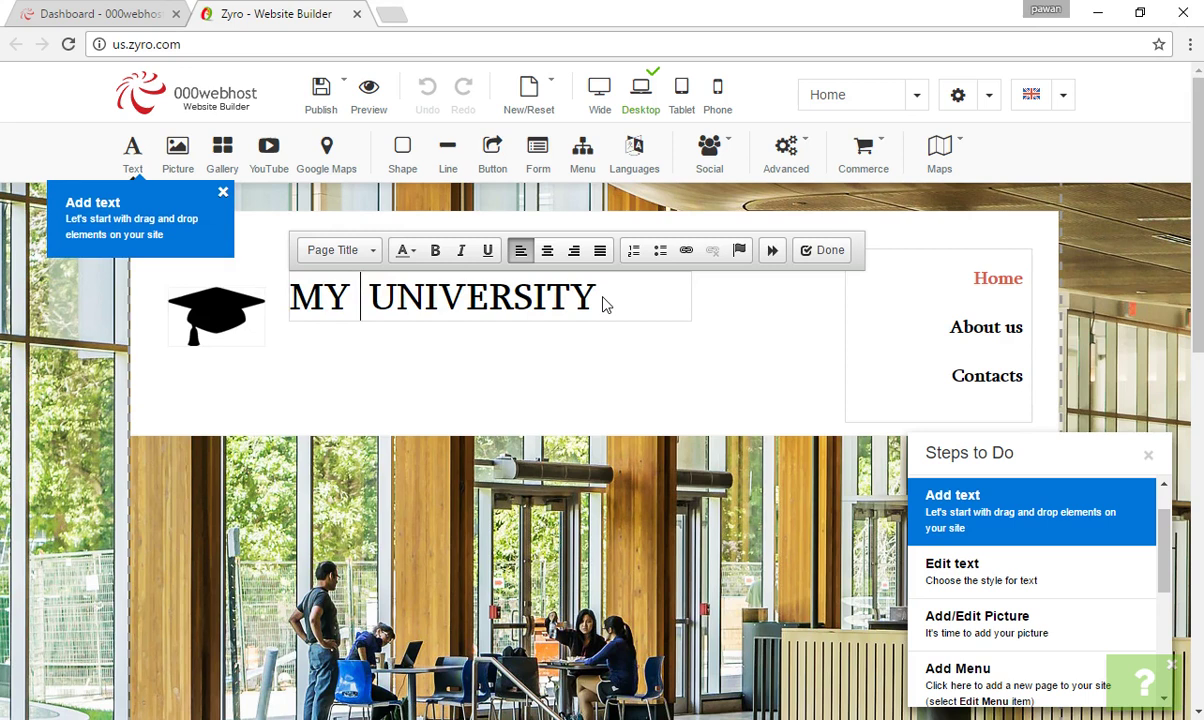
pyautogui.write('FI')
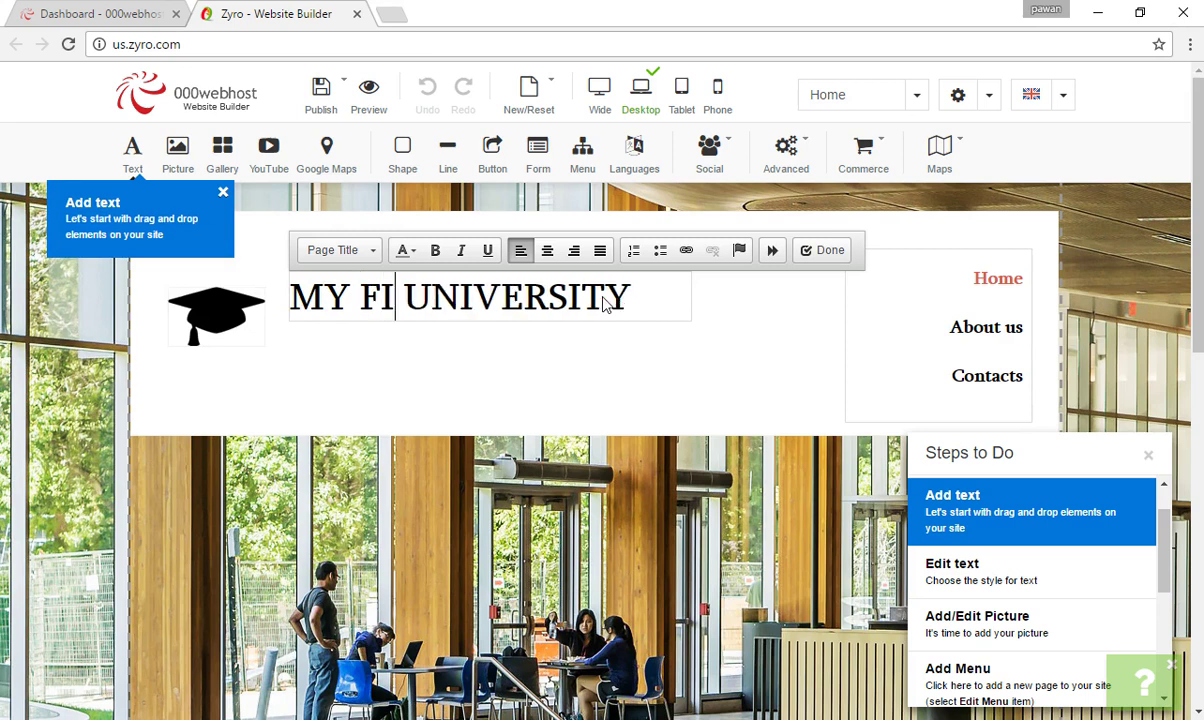
pyautogui.write('RST')
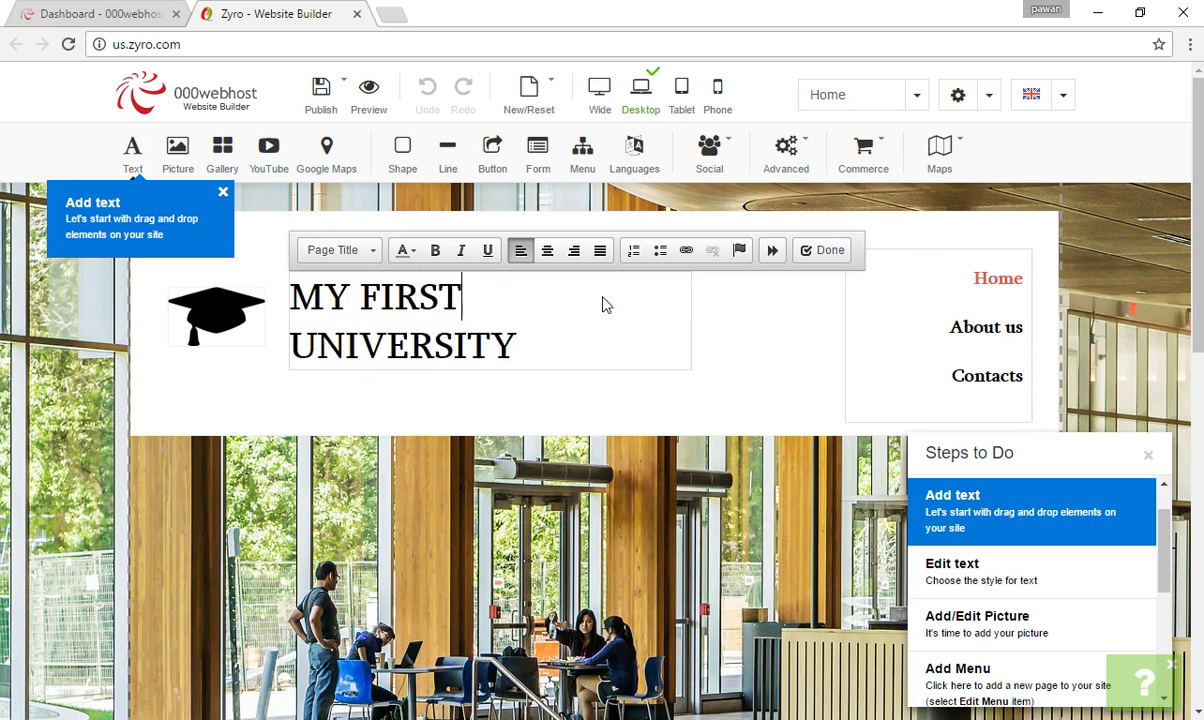
pyautogui.click(583, 352)
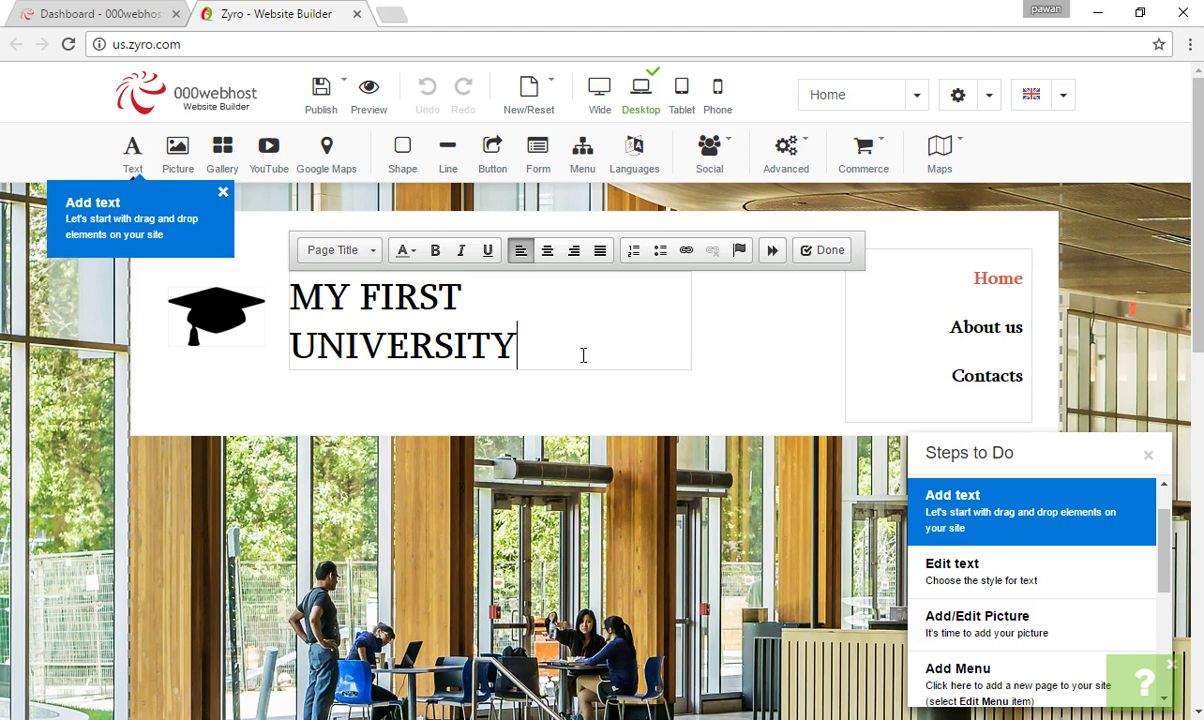
pyautogui.click(750, 361)
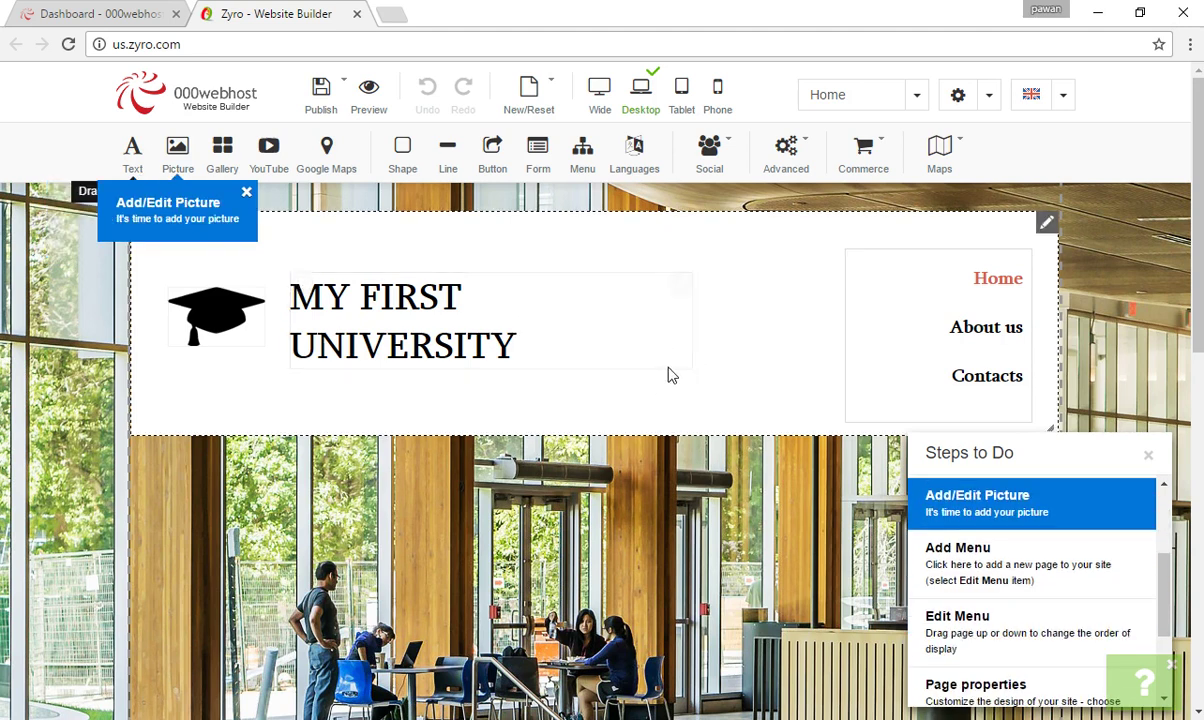
# Check the mortarboard logo options, scroll through the Home page, then go to About us
pyautogui.moveTo(216, 315)
pyautogui.rightClick(257, 311)
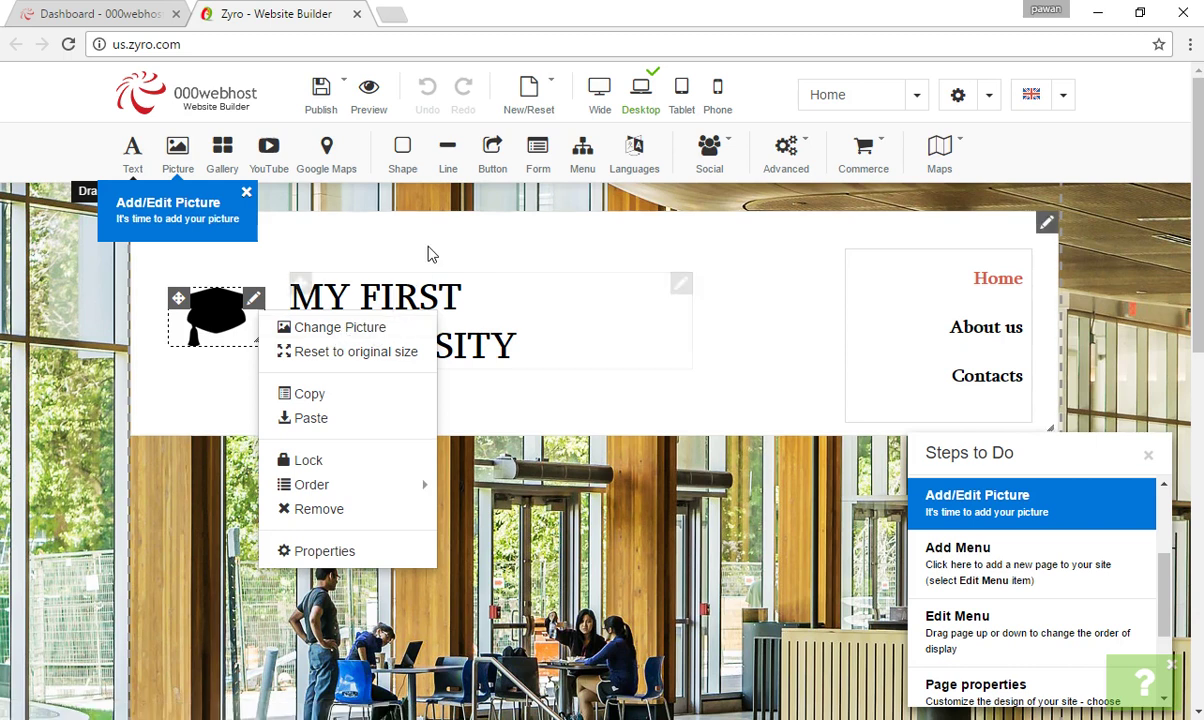
pyautogui.click(568, 235)
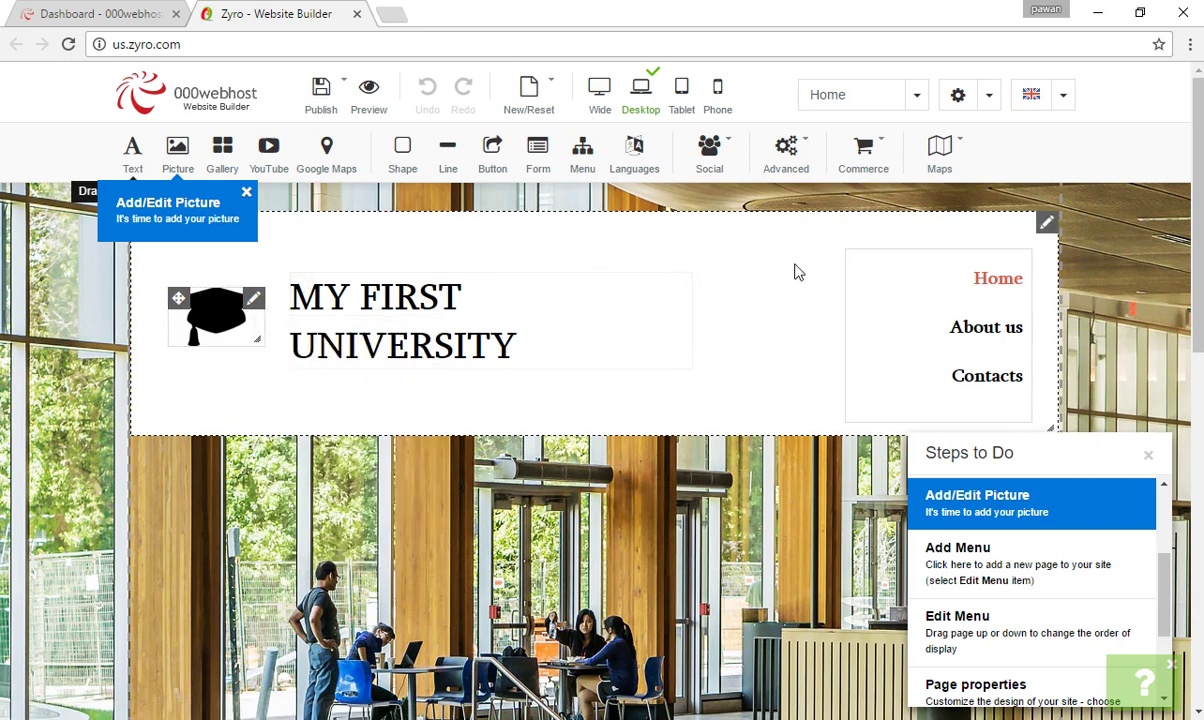
pyautogui.scroll(-3, 795, 271)
pyautogui.scroll(-3, 795, 269)
pyautogui.scroll(-2, 795, 269)
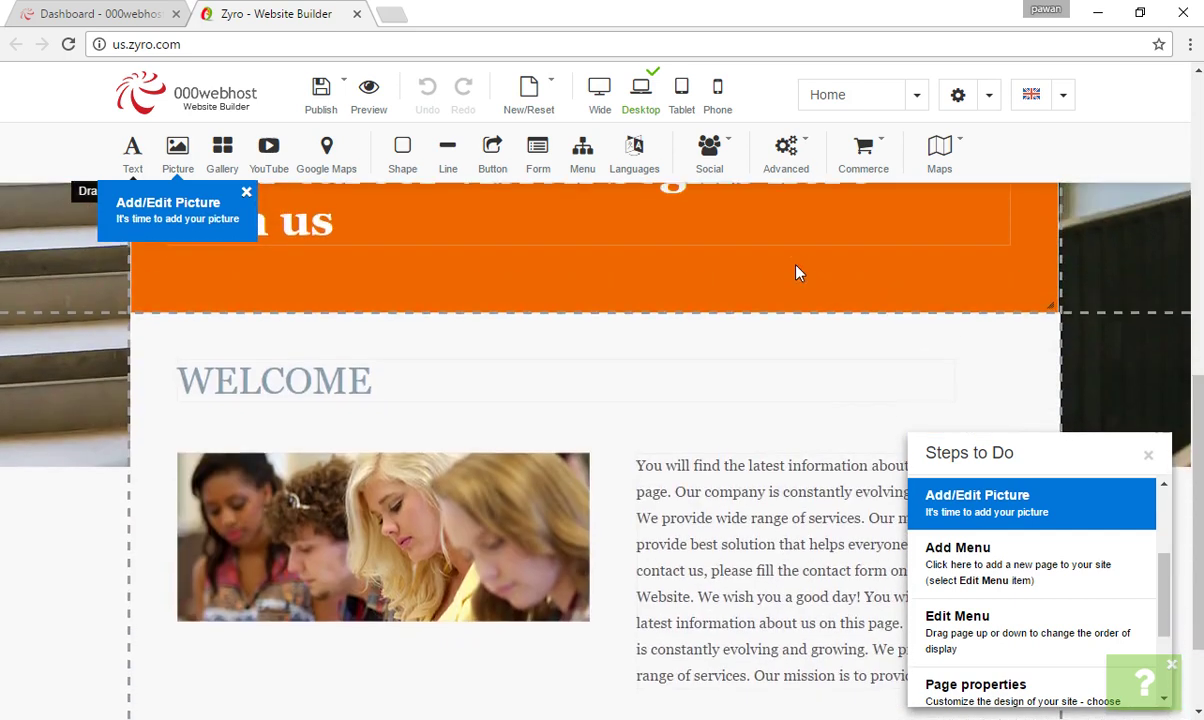
pyautogui.scroll(2, 433, 341)
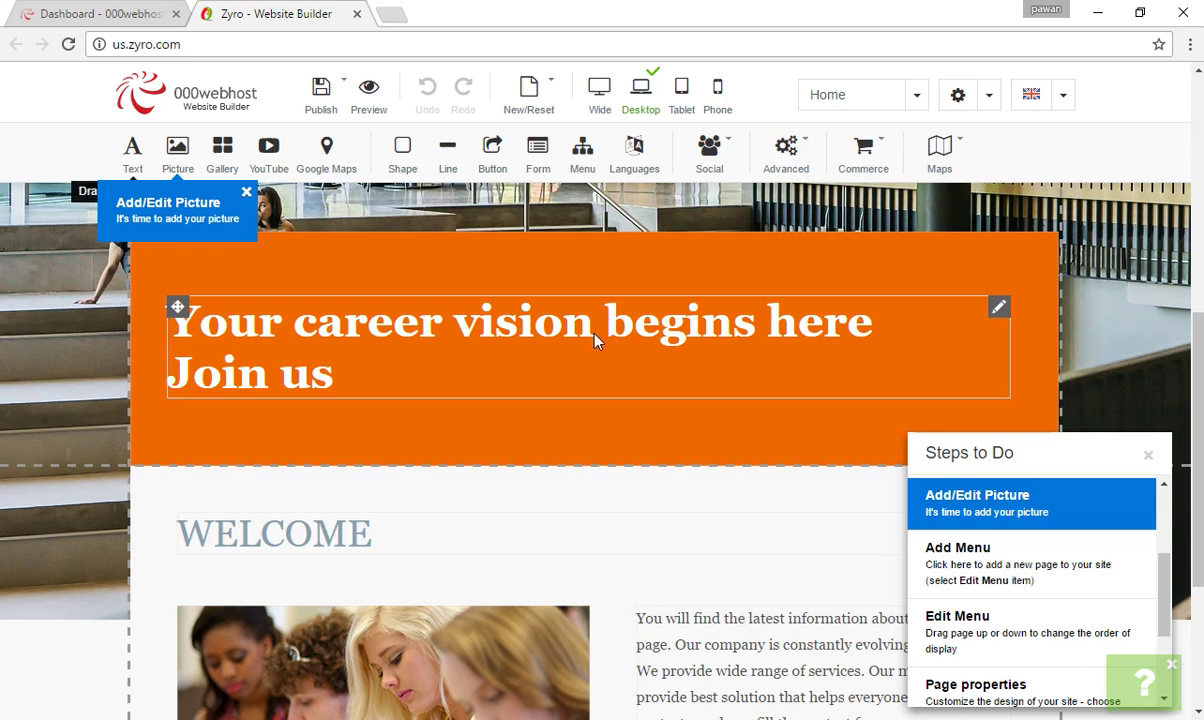
pyautogui.scroll(-2, 597, 341)
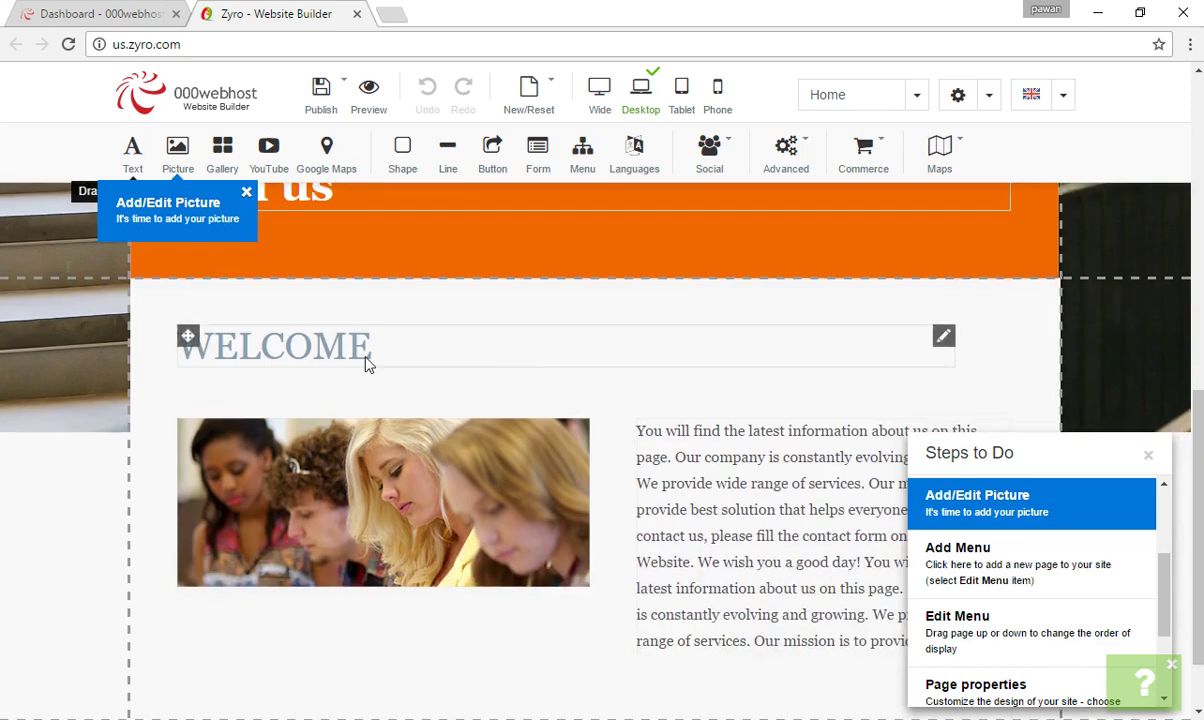
pyautogui.scroll(-1, 760, 392)
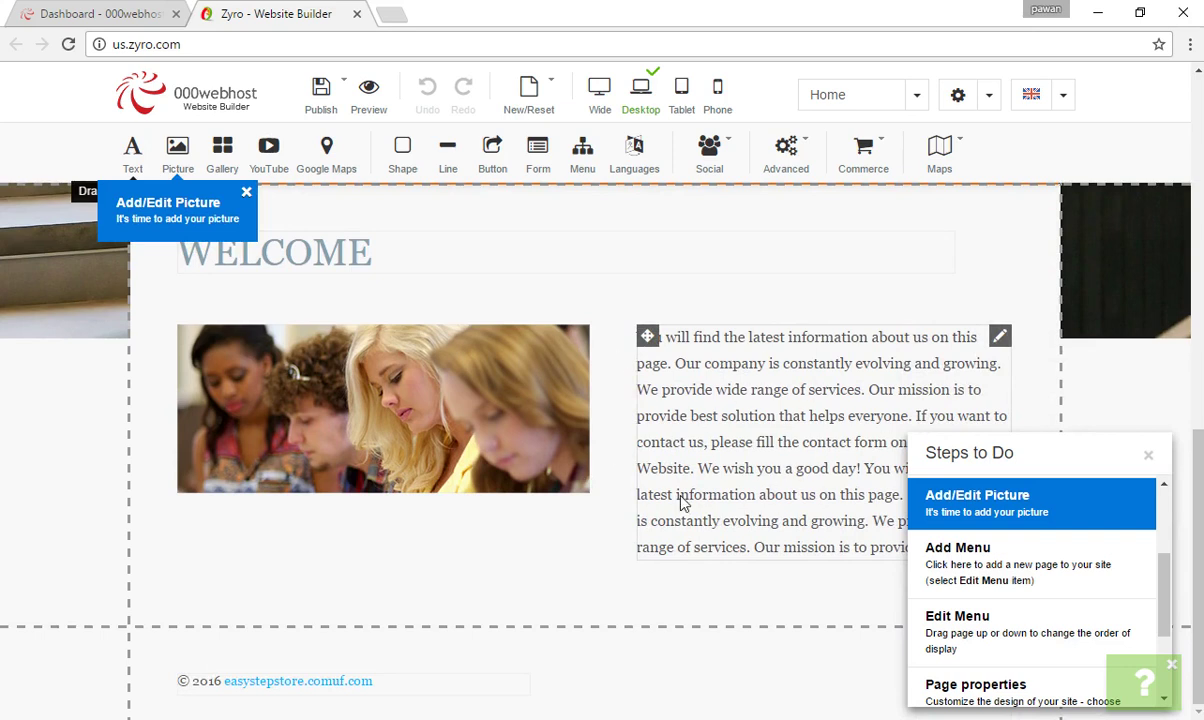
pyautogui.scroll(1, 680, 495)
pyautogui.scroll(-1, 698, 485)
pyautogui.scroll(4, 698, 485)
pyautogui.scroll(5, 698, 485)
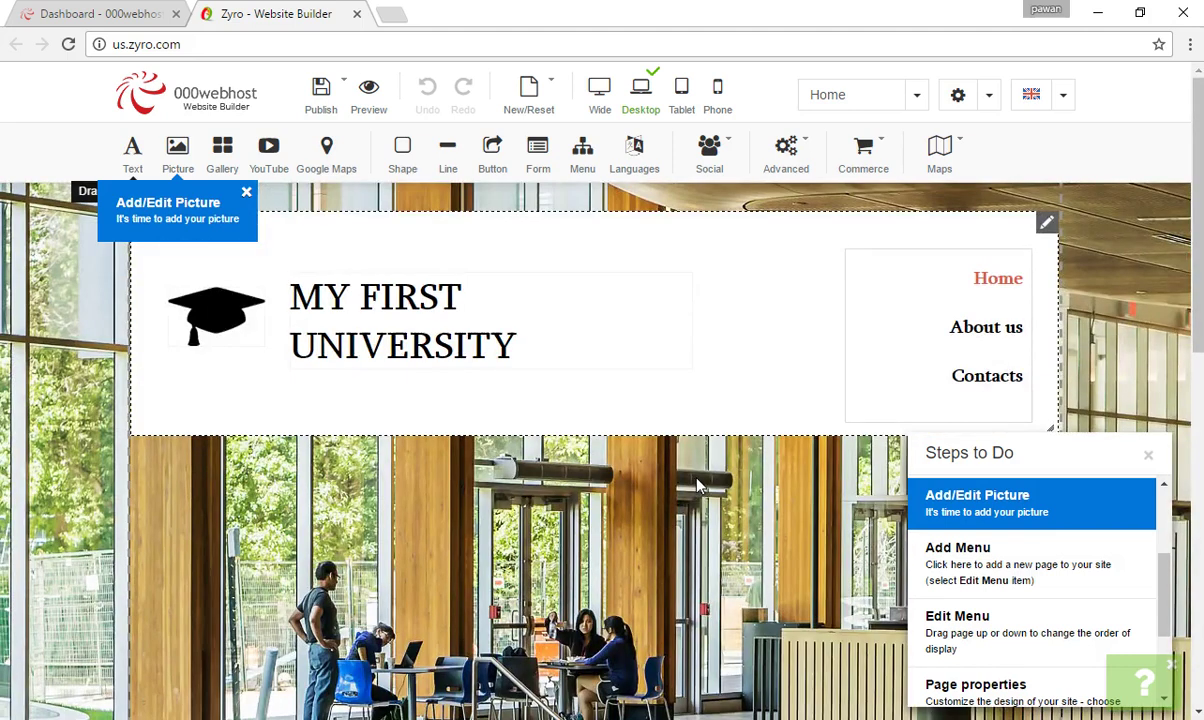
pyautogui.moveTo(997, 279)
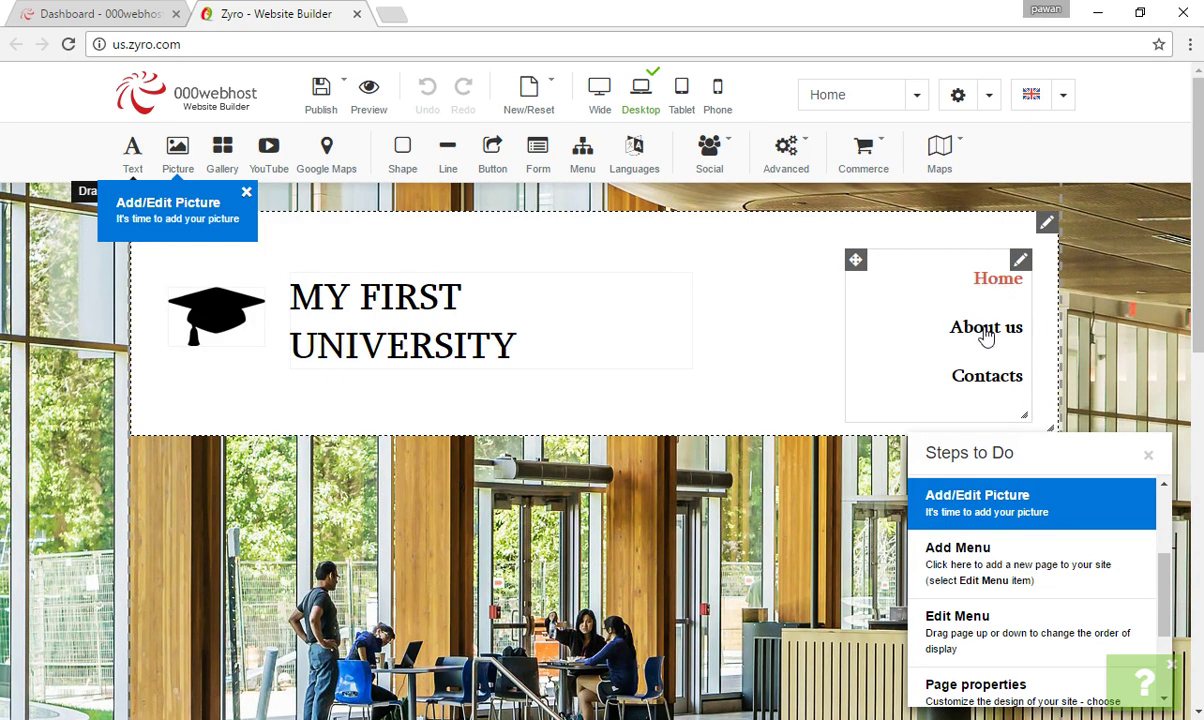
pyautogui.click(985, 333)
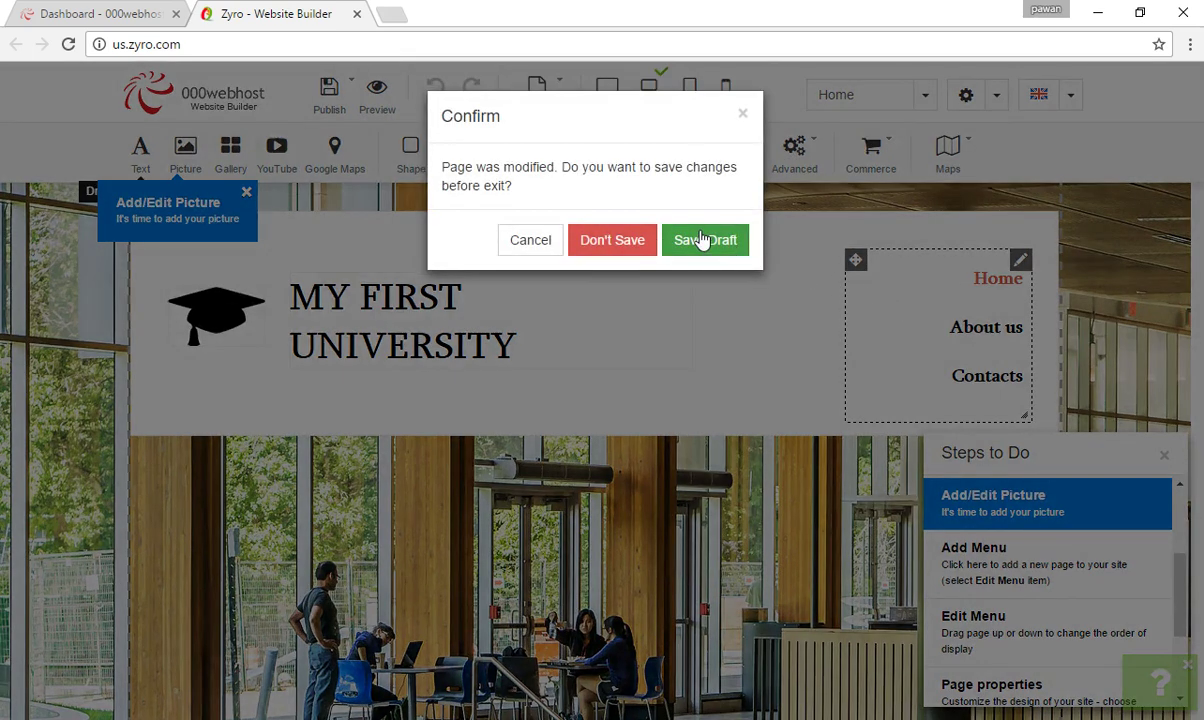
# Choose Save Draft in the Confirm dialog so the About us page opens
pyautogui.click(702, 240)
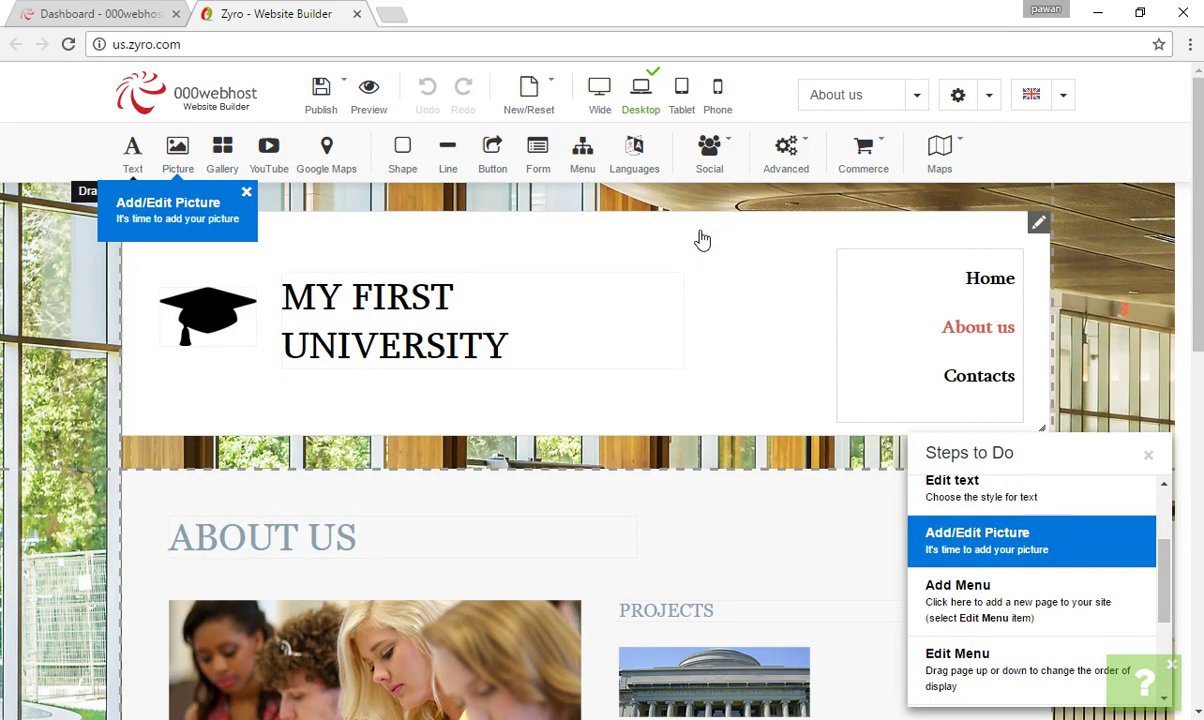
pyautogui.scroll(-3, 702, 240)
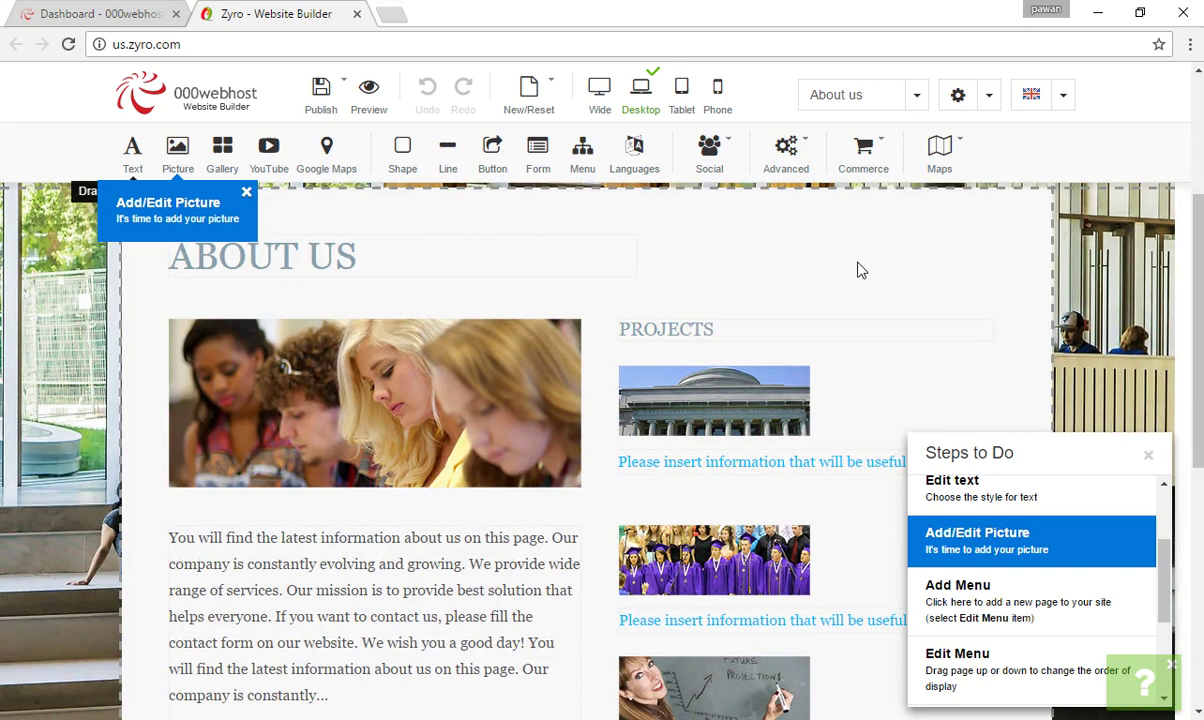
pyautogui.scroll(-1, 860, 272)
pyautogui.scroll(-1, 457, 357)
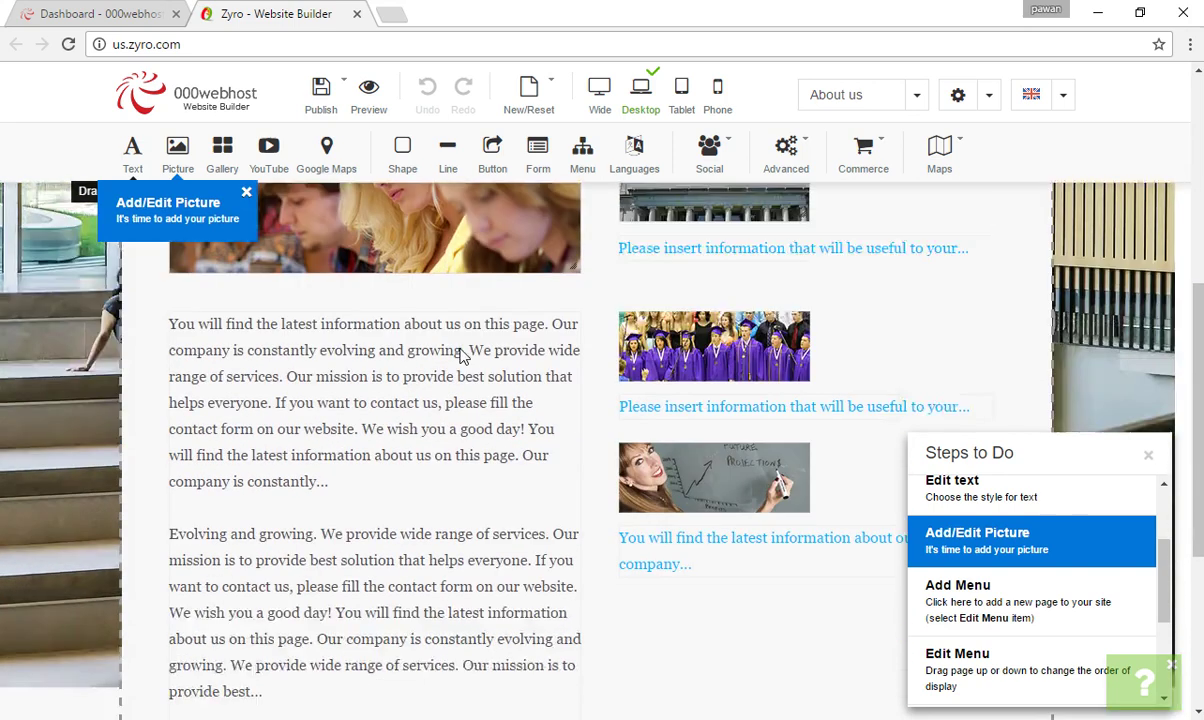
pyautogui.scroll(-1, 350, 320)
pyautogui.scroll(-1, 399, 345)
pyautogui.scroll(-2, 416, 455)
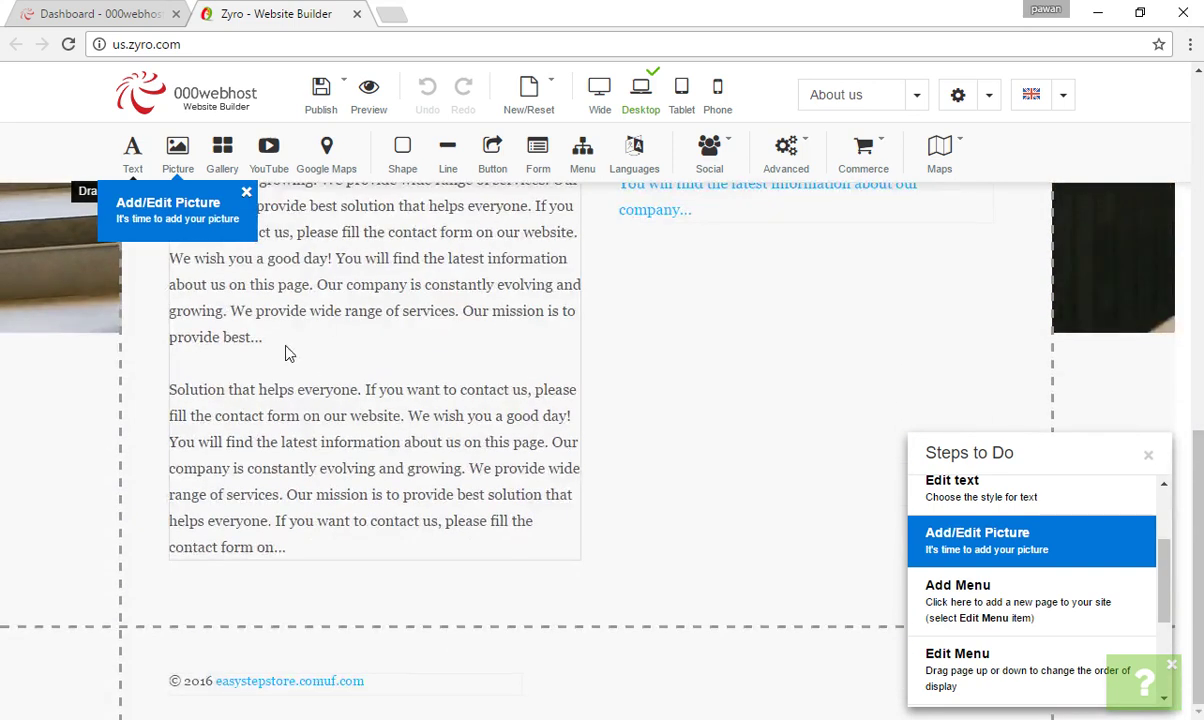
pyautogui.scroll(3, 360, 385)
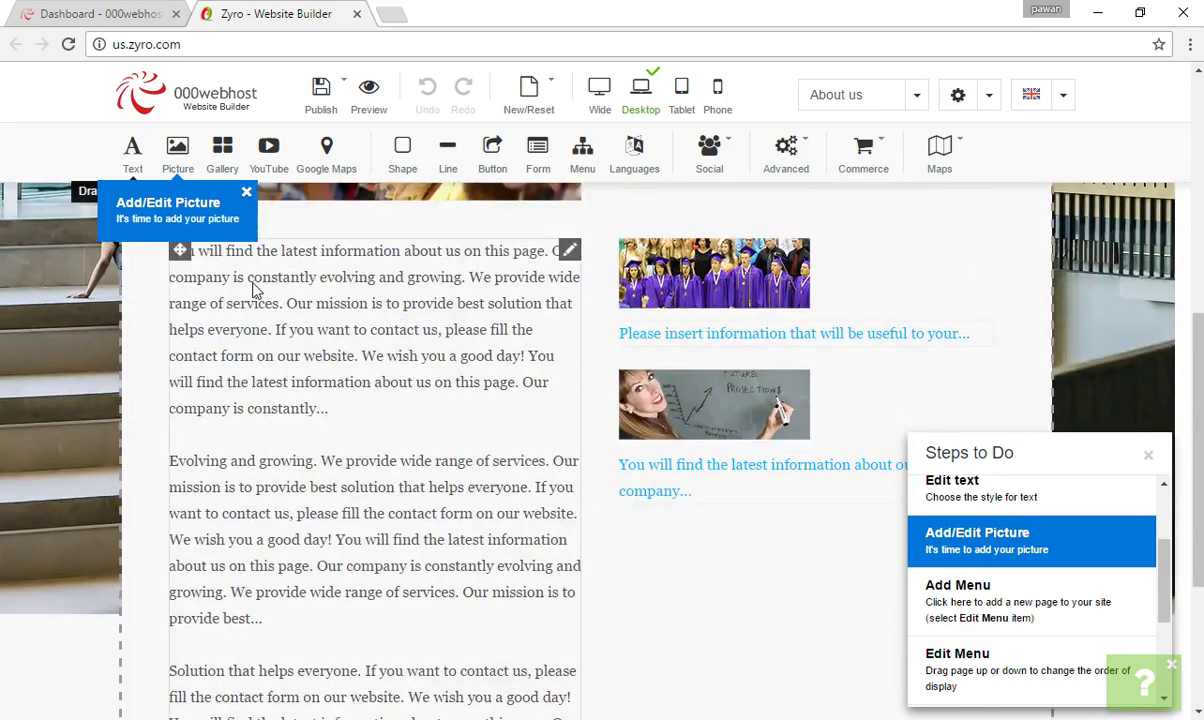
pyautogui.rightClick(575, 256)
pyautogui.scroll(2, 492, 274)
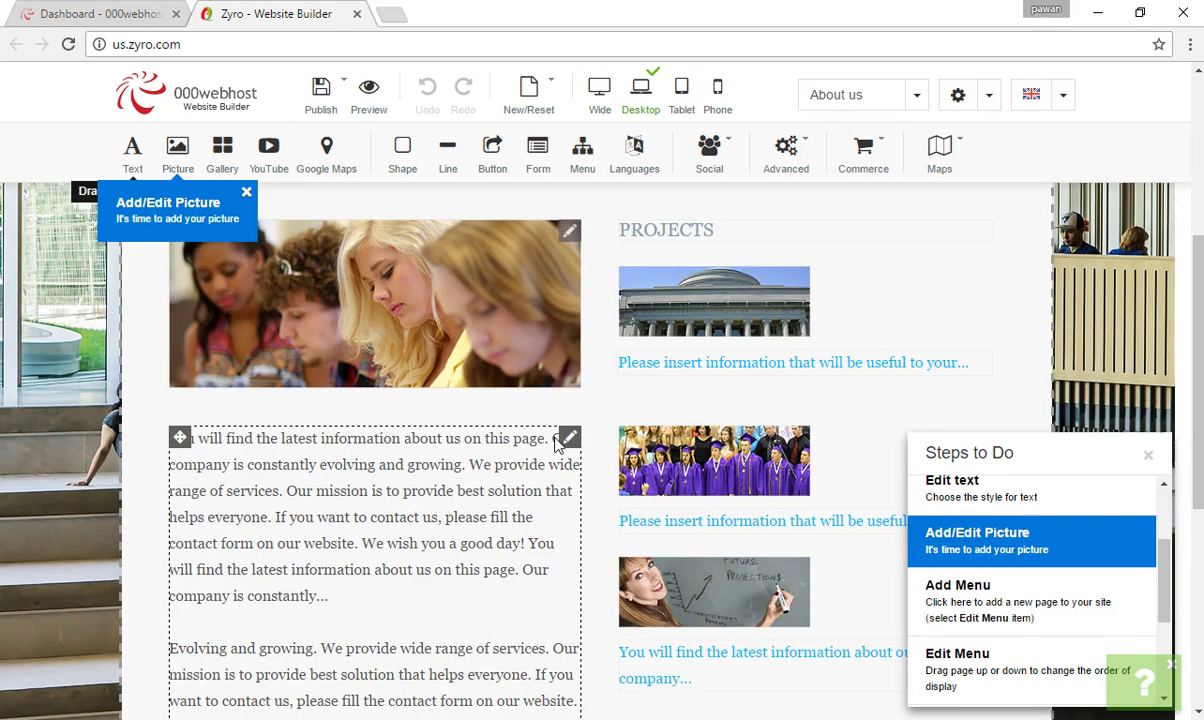
pyautogui.rightClick(575, 198)
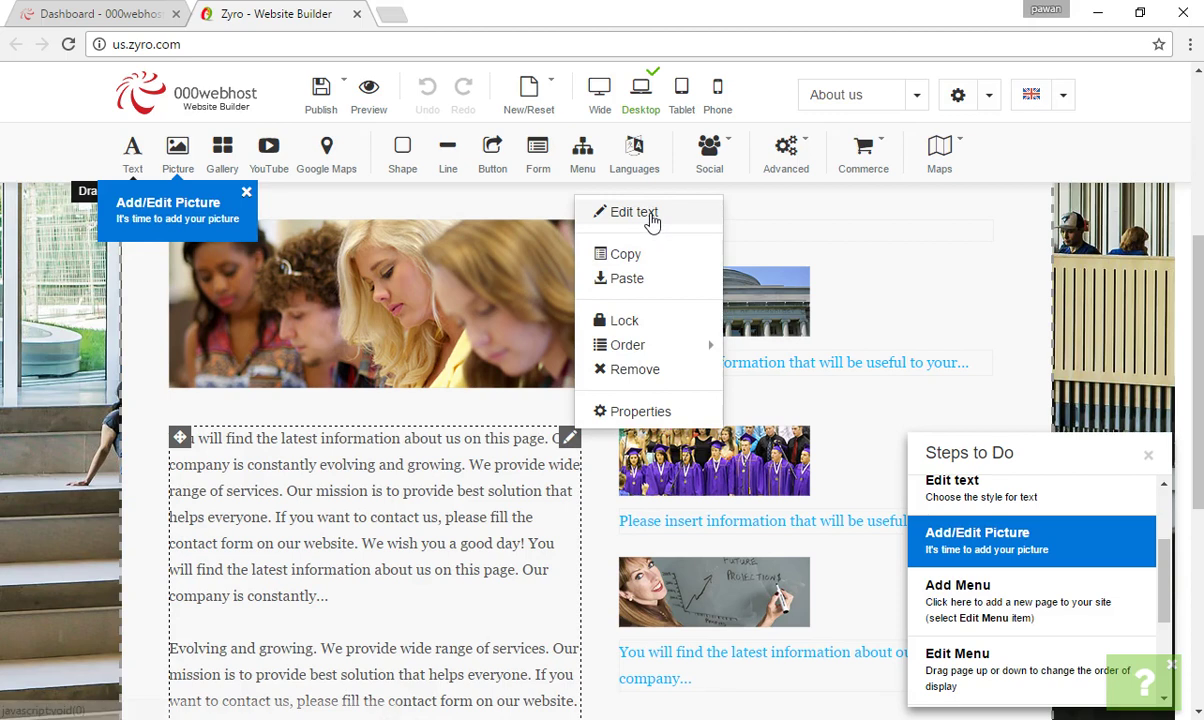
pyautogui.click(330, 500)
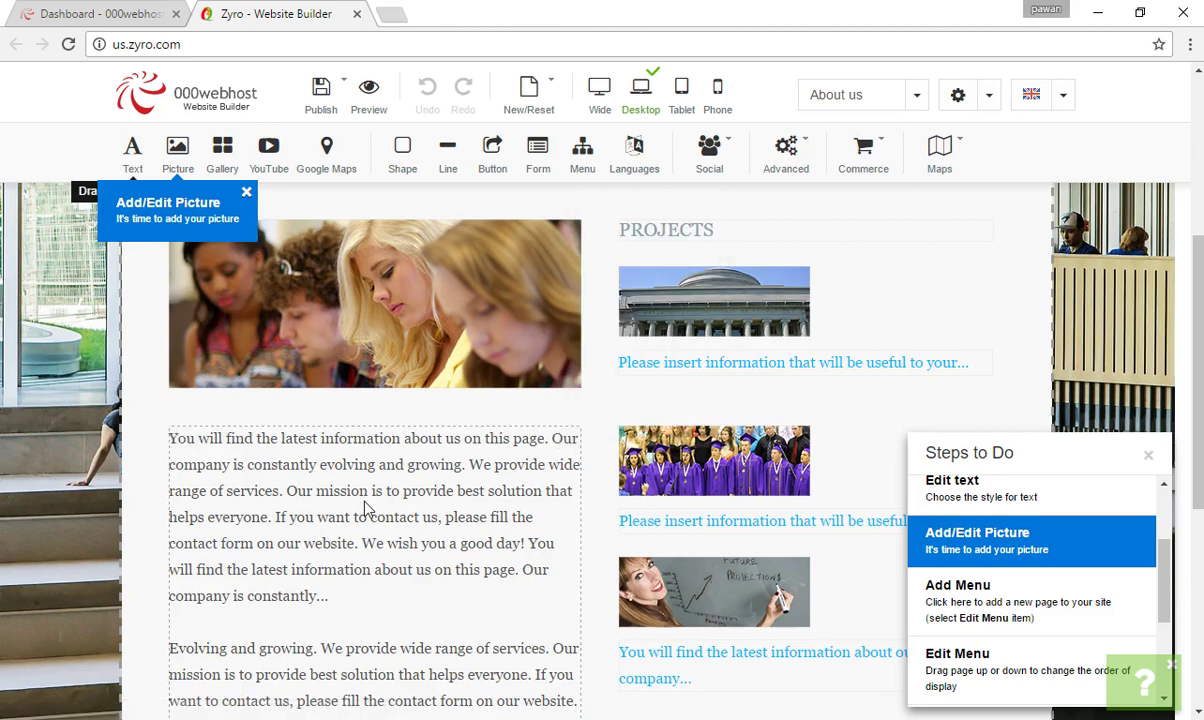
pyautogui.scroll(-2, 366, 508)
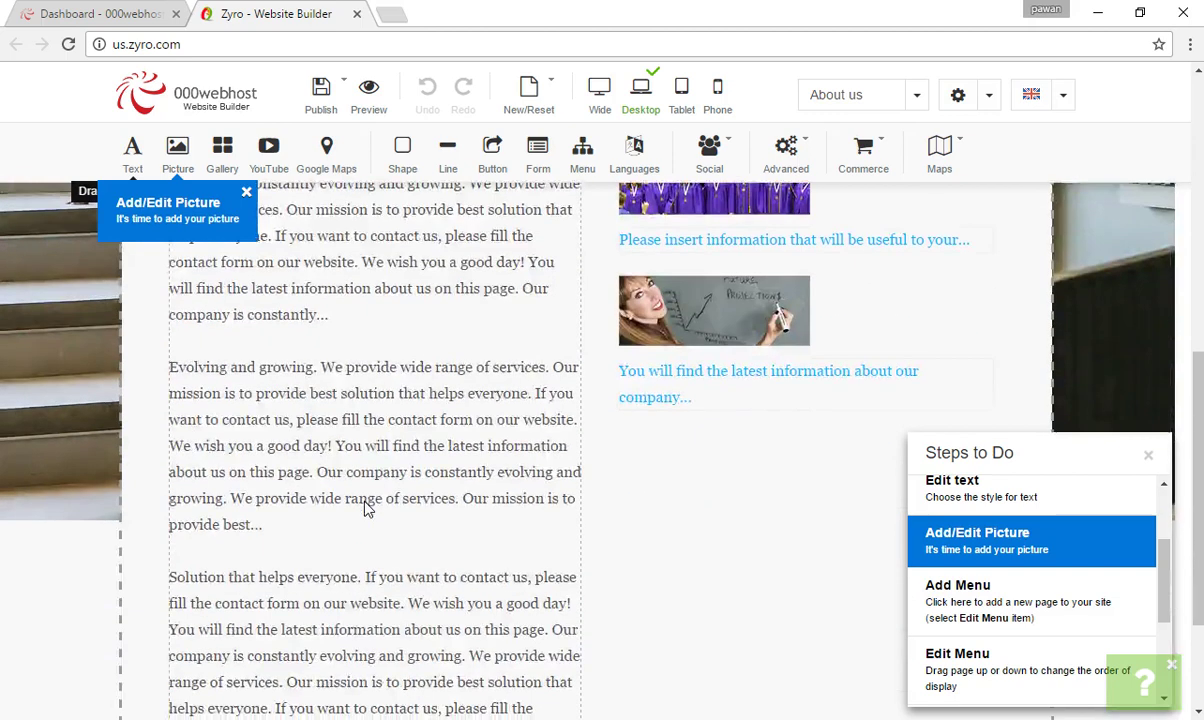
pyautogui.scroll(3, 366, 508)
pyautogui.scroll(-1, 889, 305)
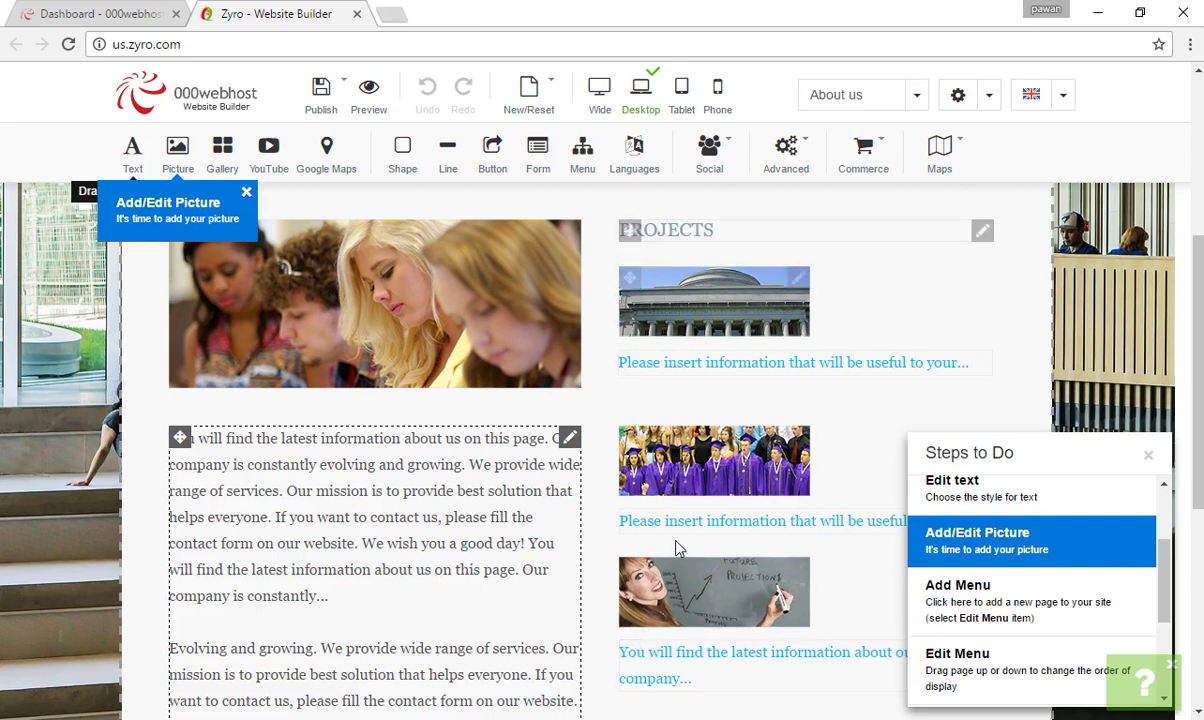
pyautogui.moveTo(727, 268)
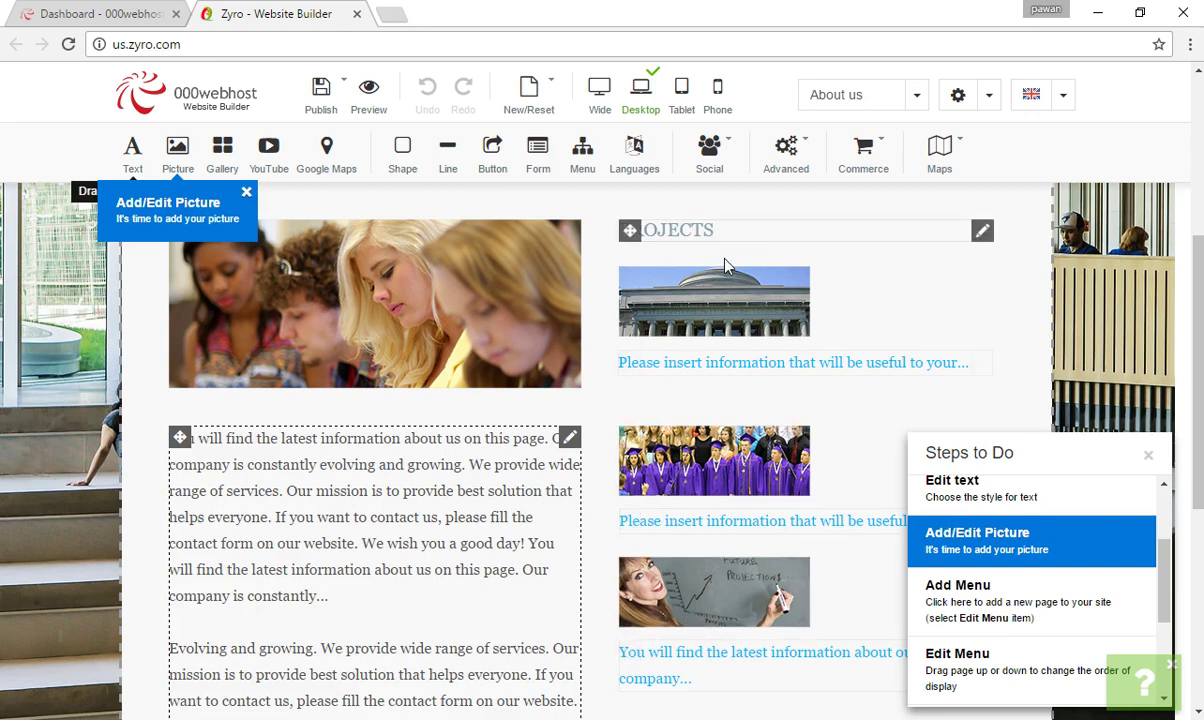
# Open the Edit Menu editor for the site navigation menu
pyautogui.scroll(4, 712, 352)
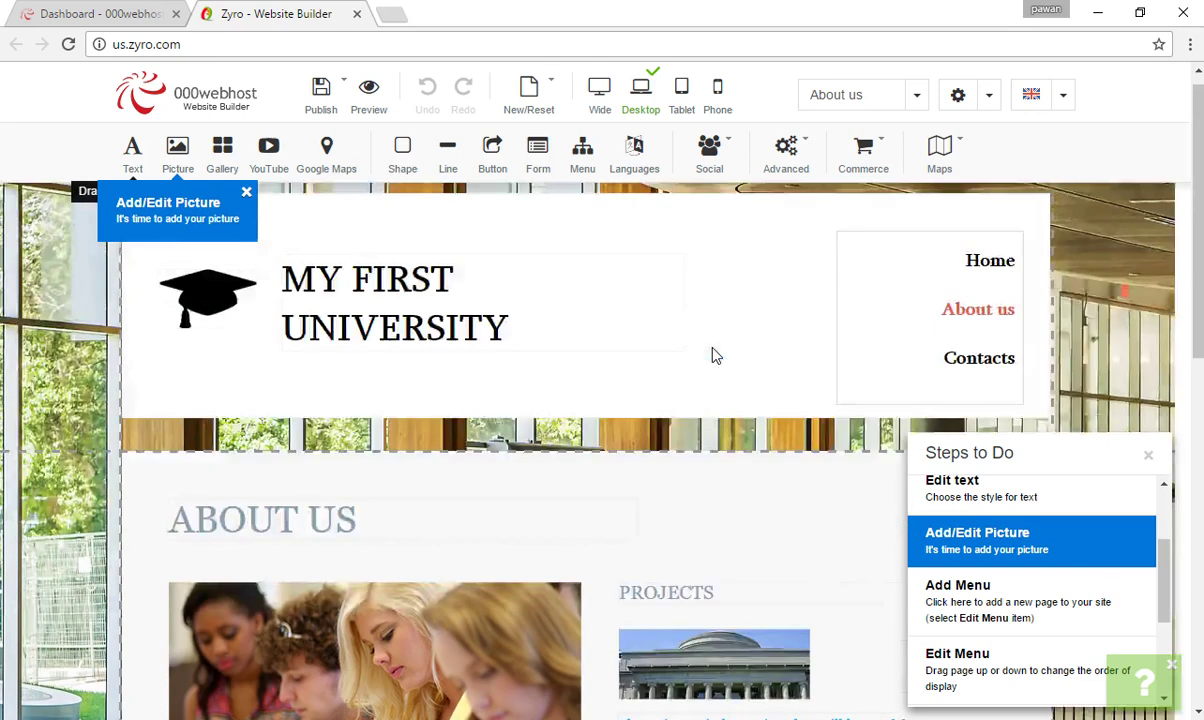
pyautogui.scroll(-2, 730, 296)
pyautogui.scroll(2, 734, 292)
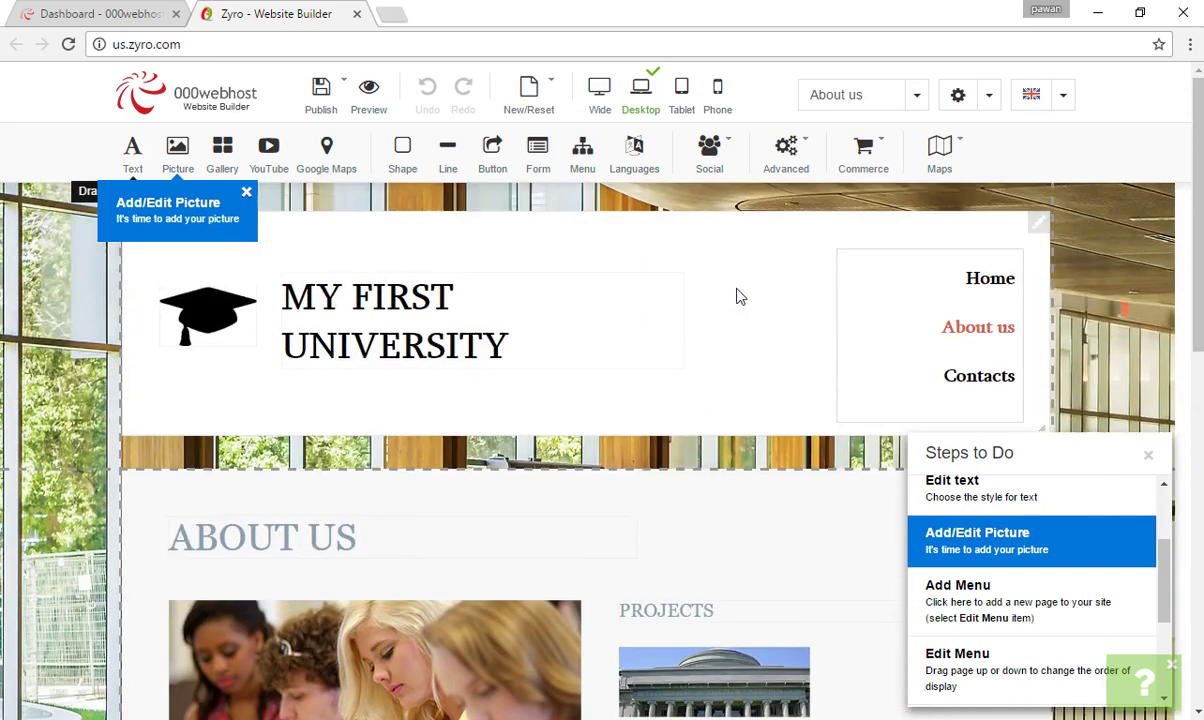
pyautogui.scroll(-2, 735, 292)
pyautogui.scroll(2, 740, 296)
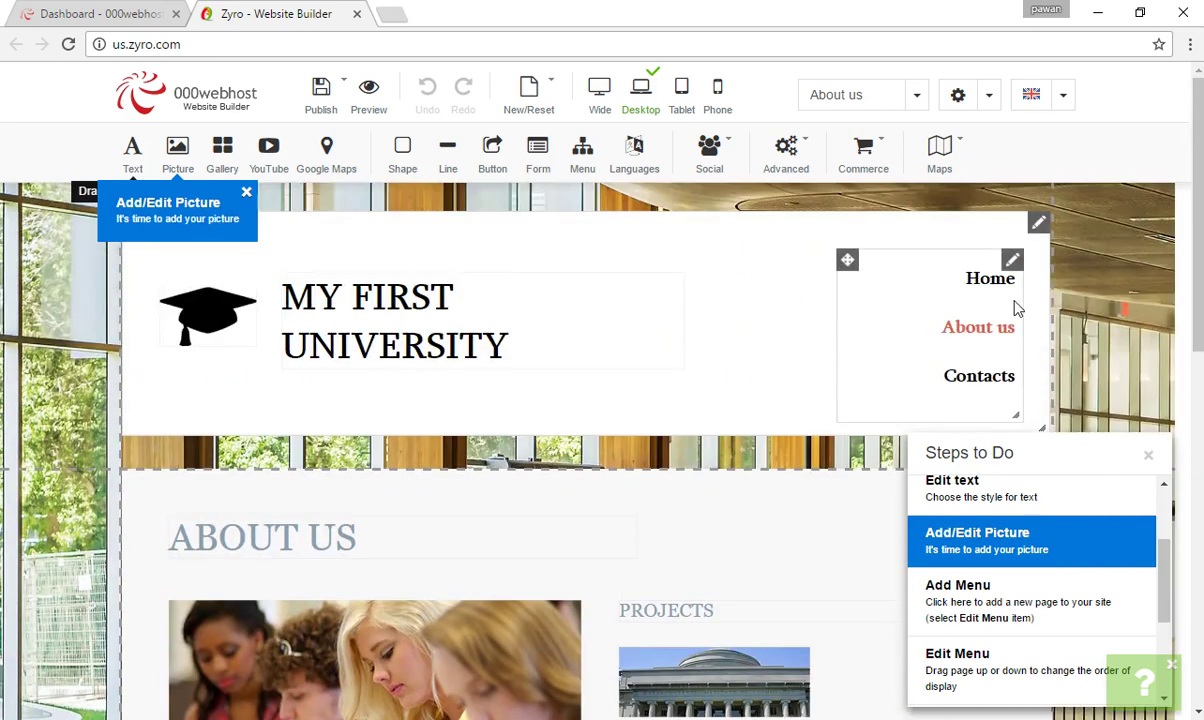
pyautogui.moveTo(1009, 277)
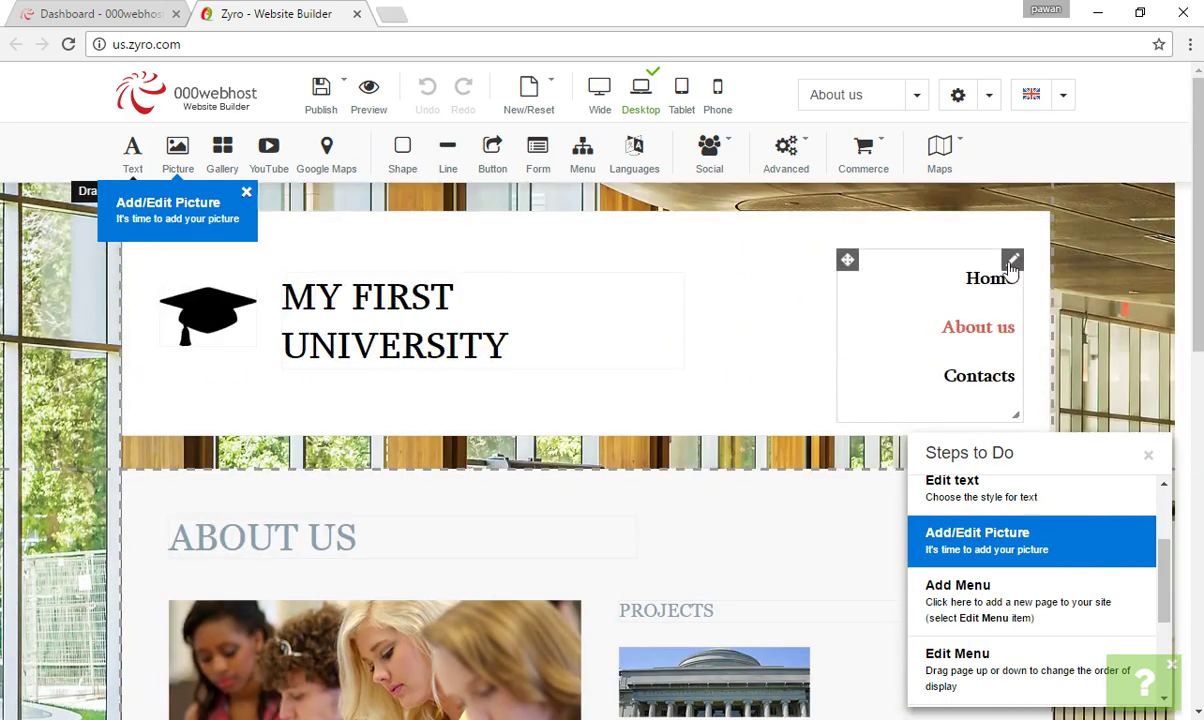
pyautogui.click(1008, 269)
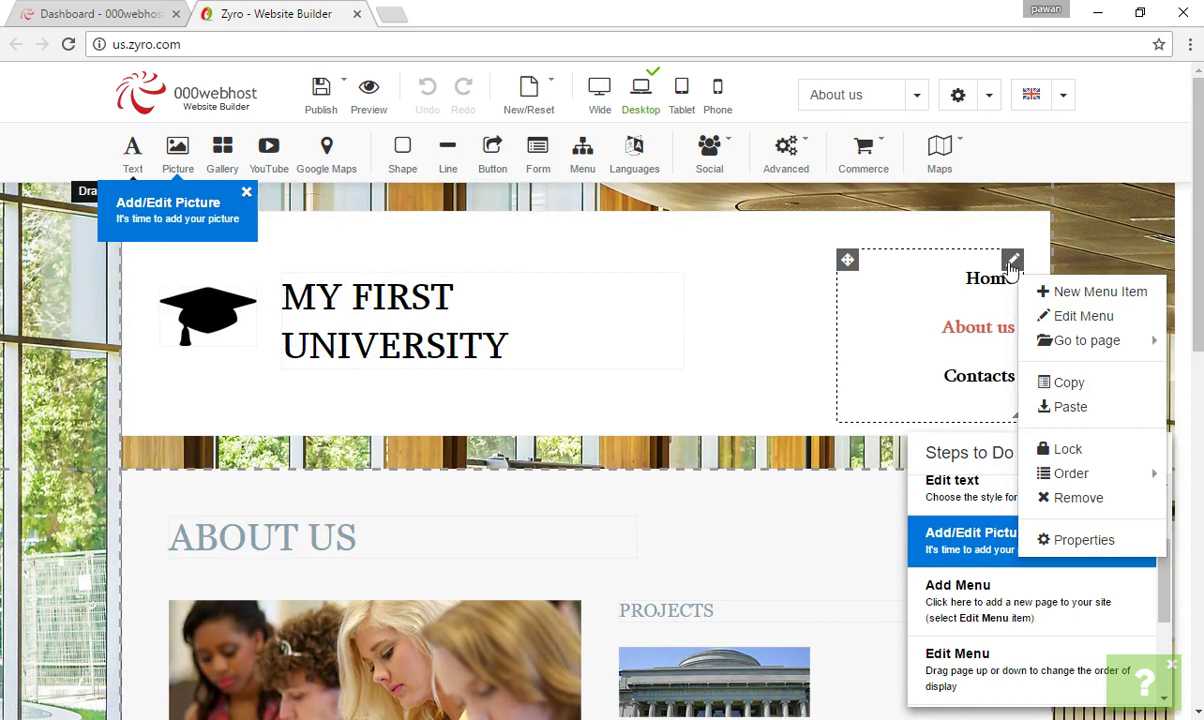
pyautogui.click(780, 313)
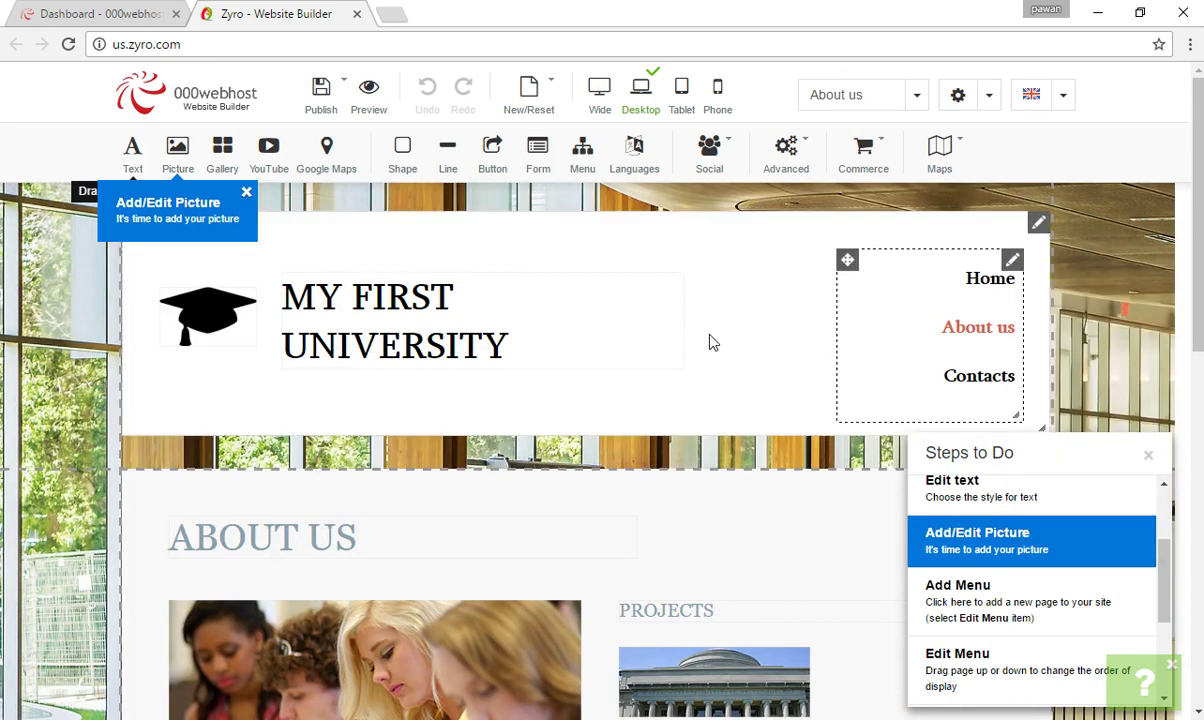
pyautogui.click(1012, 262)
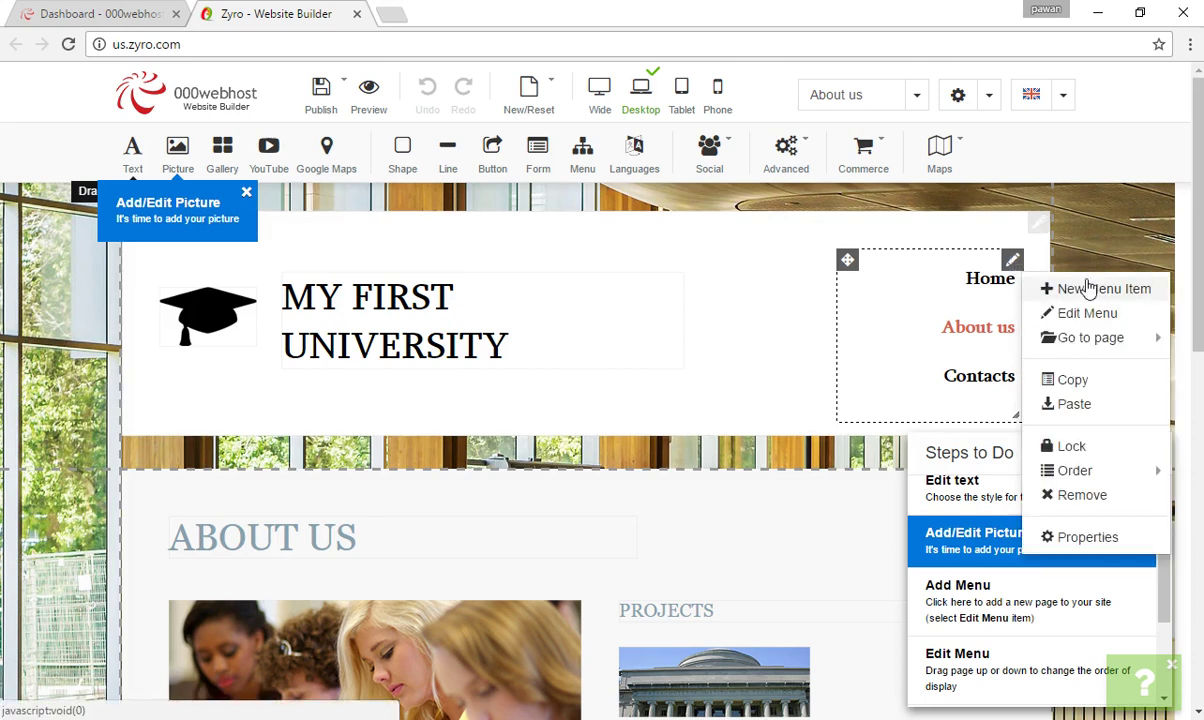
pyautogui.click(1087, 313)
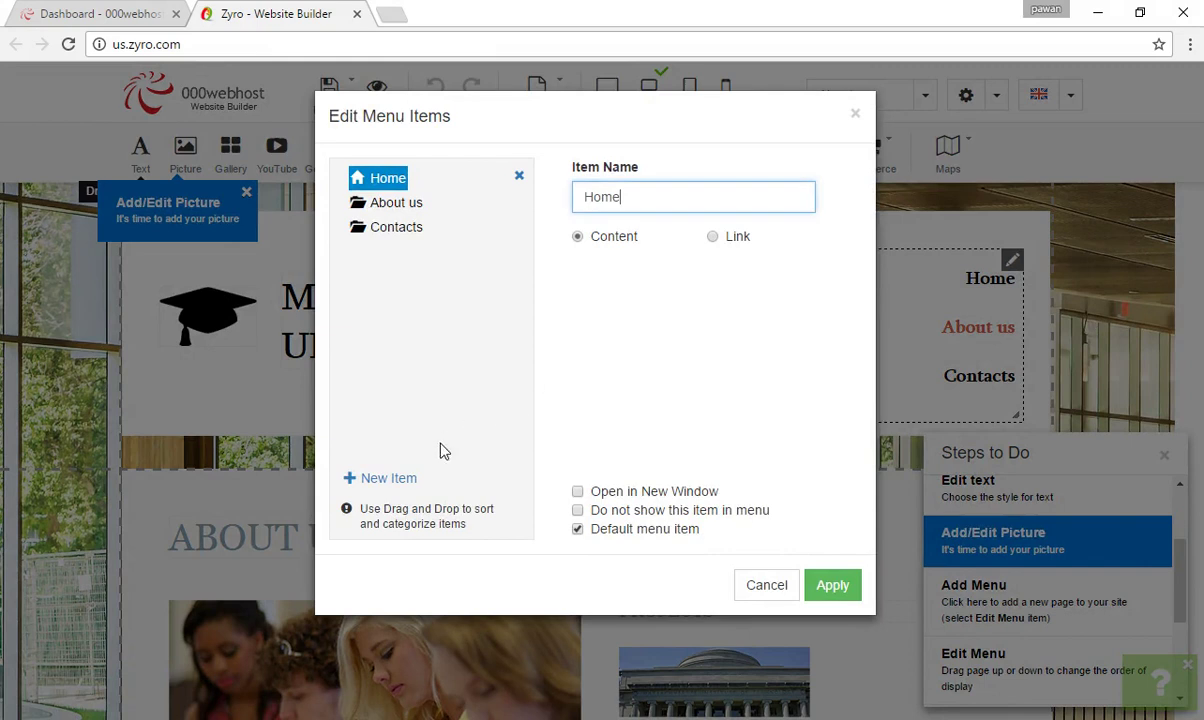
# Add a Courses menu item copying the About us layout and apply it
pyautogui.click(388, 479)
pyautogui.click(548, 199)
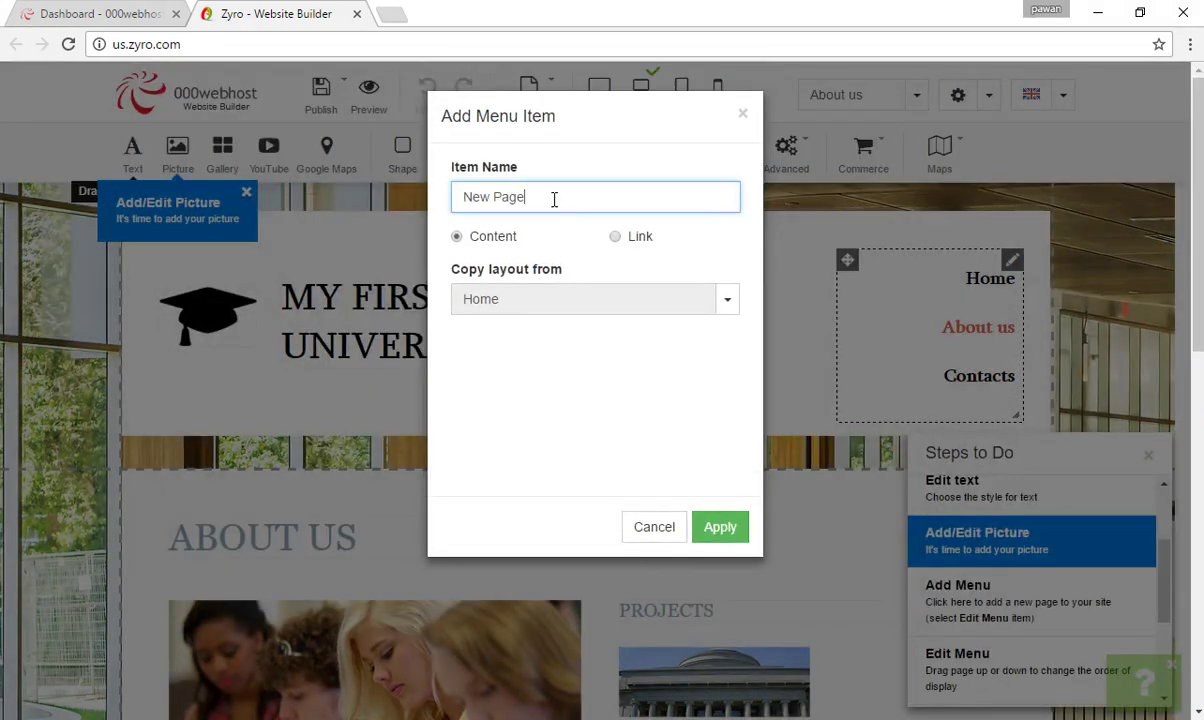
pyautogui.tripleClick(554, 199)
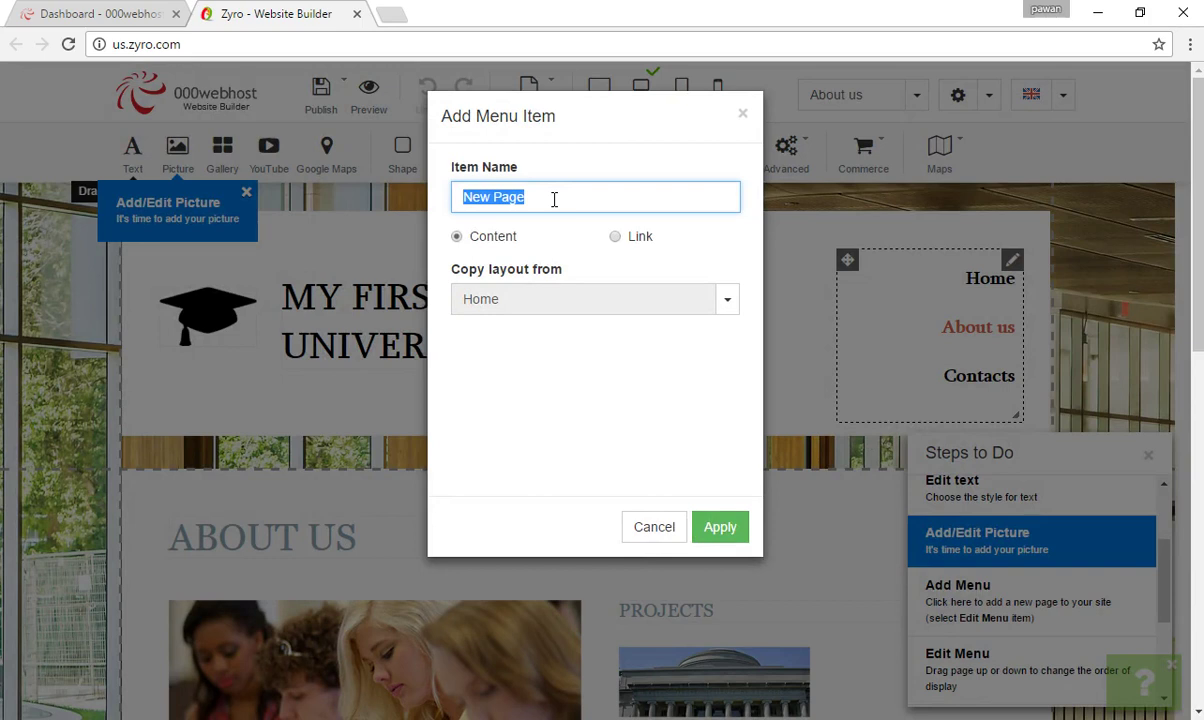
pyautogui.write('Courses')
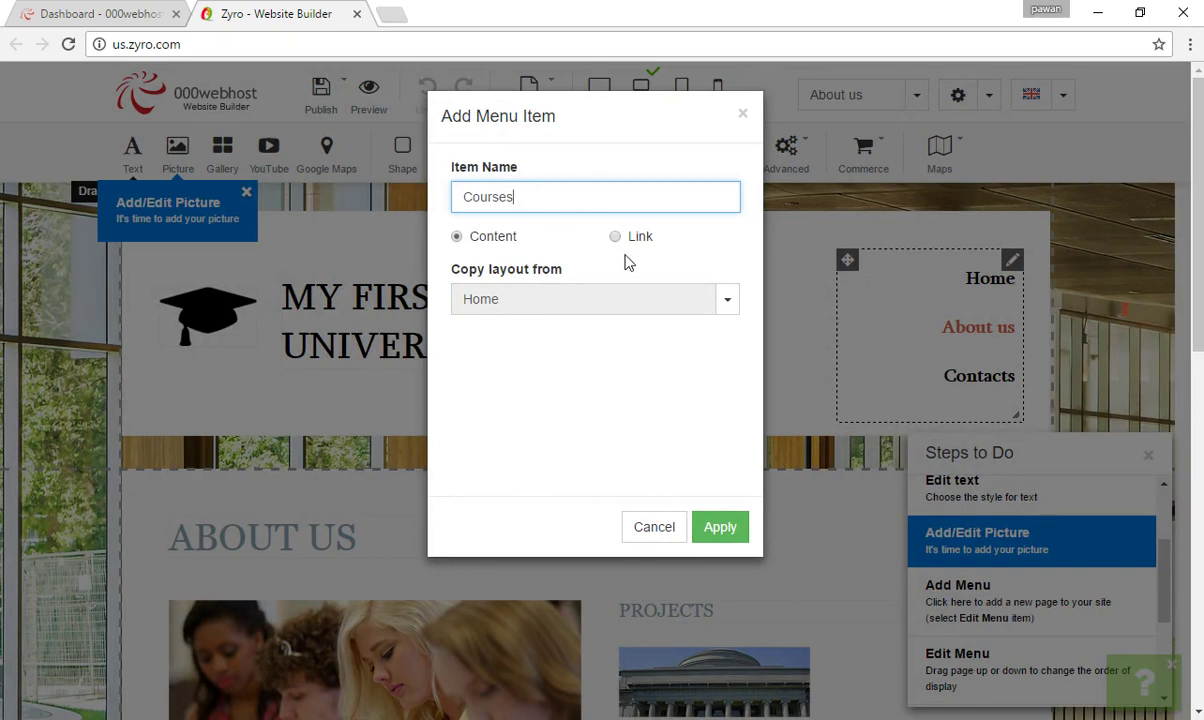
pyautogui.click(682, 306)
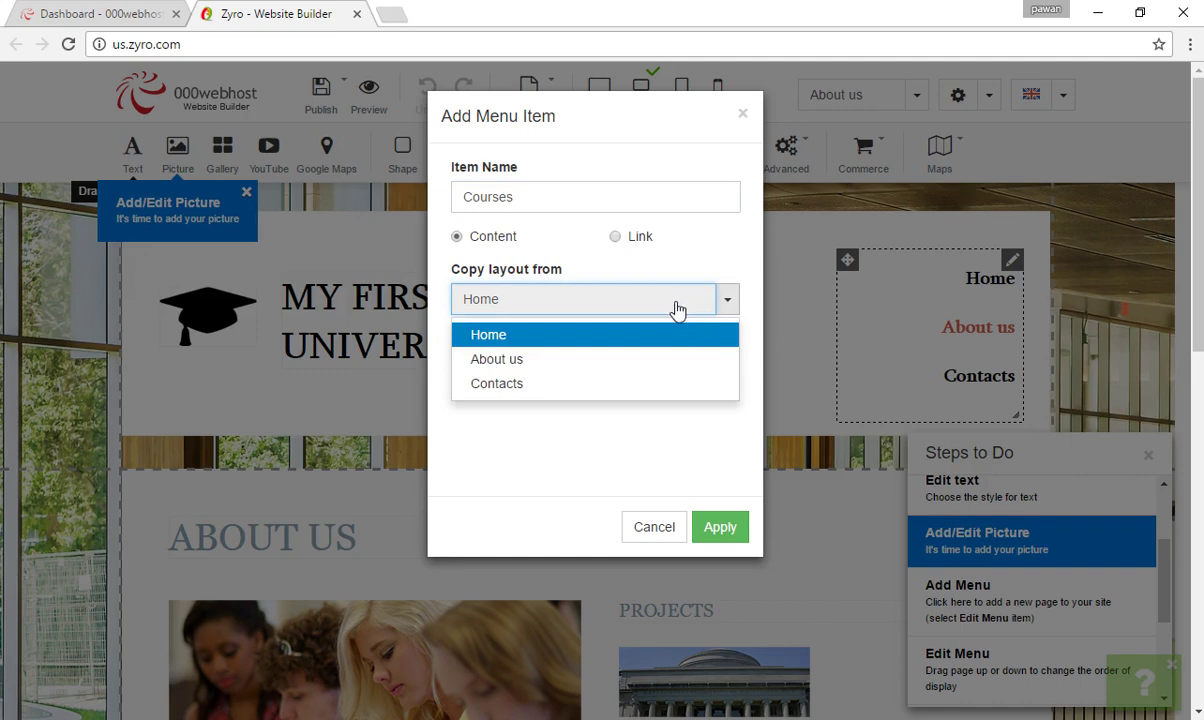
pyautogui.click(657, 366)
pyautogui.click(717, 529)
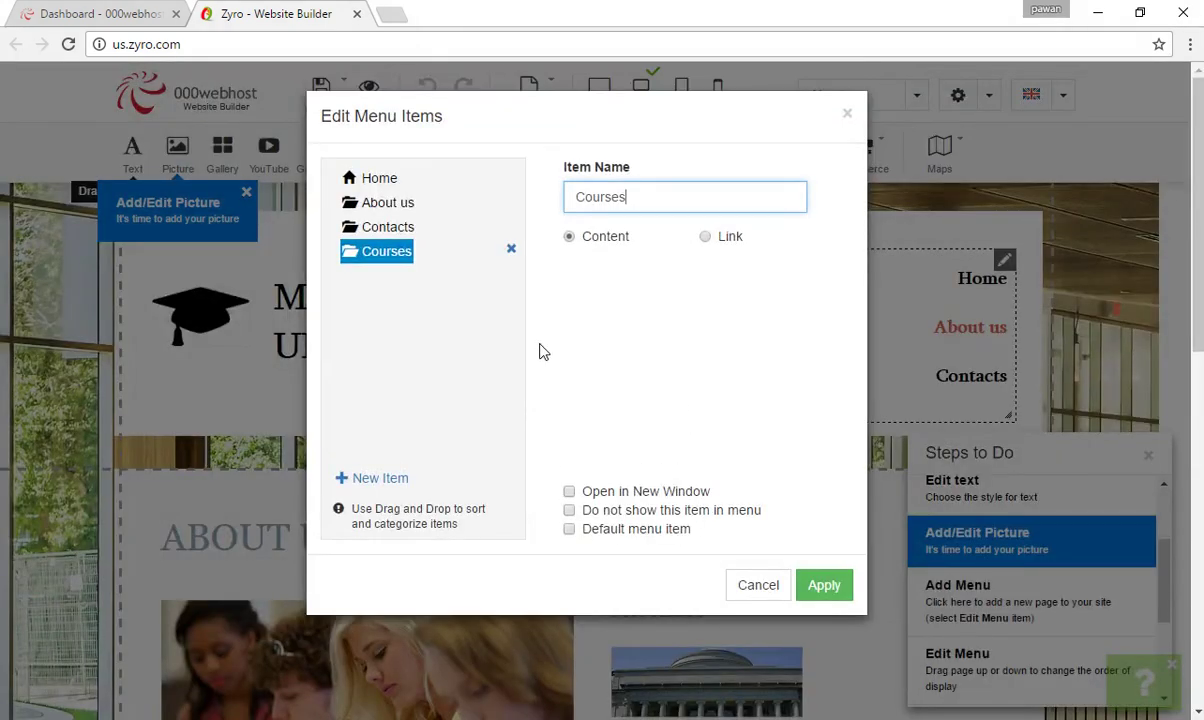
pyautogui.click(385, 330)
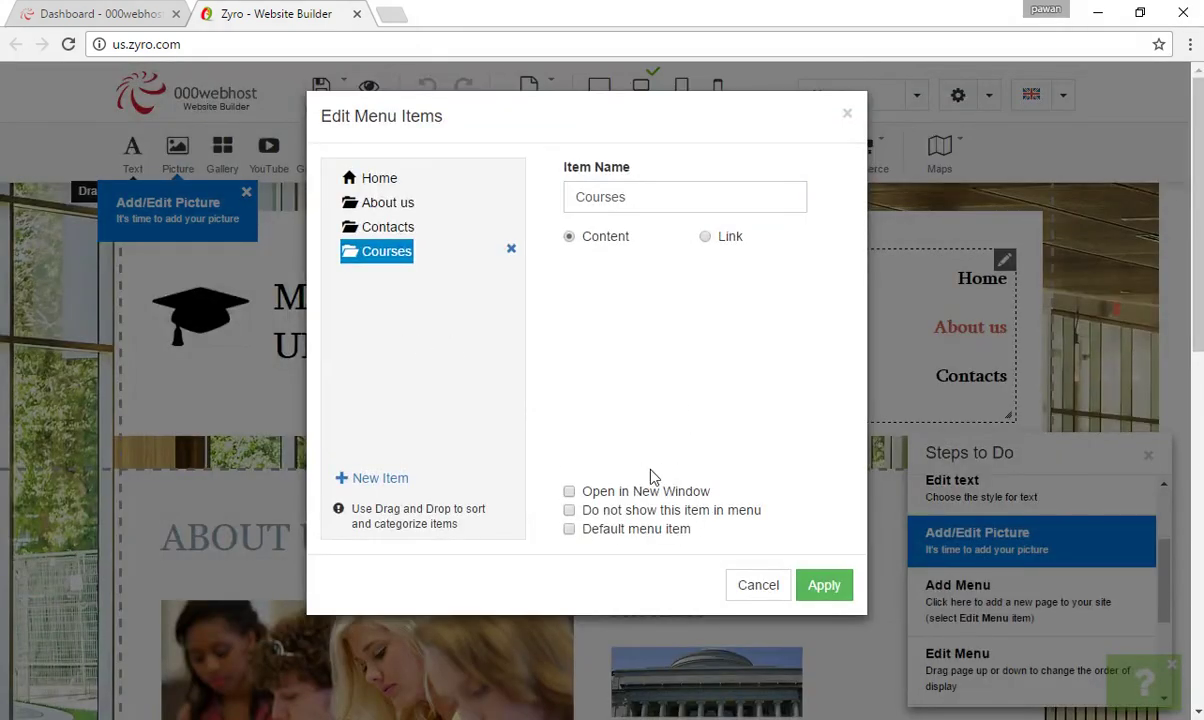
# Apply the menu with Courses added, then save the About us draft and open Courses
pyautogui.click(825, 587)
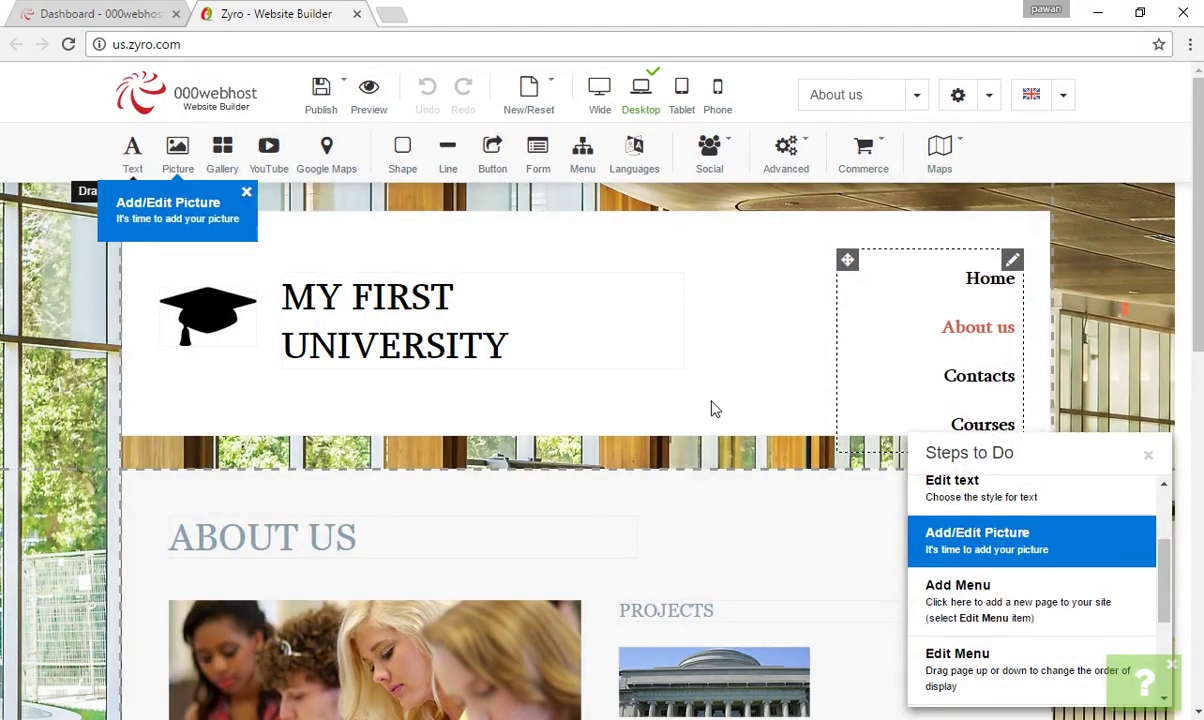
pyautogui.scroll(-1, 720, 395)
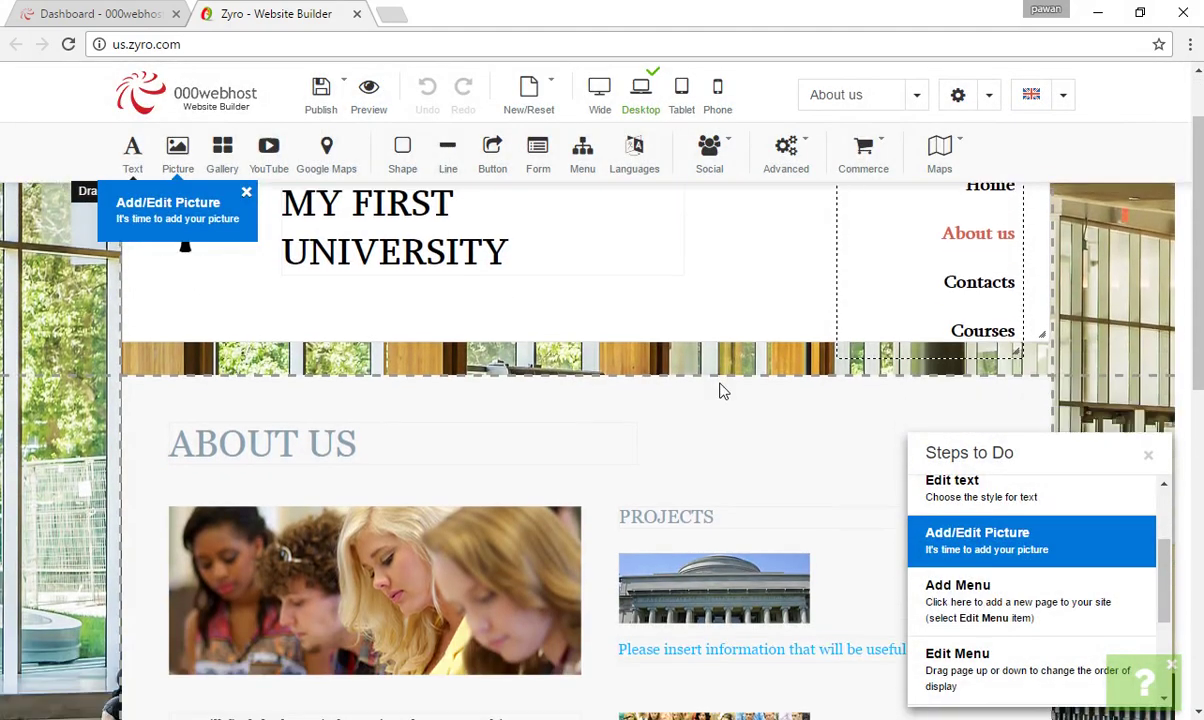
pyautogui.click(988, 333)
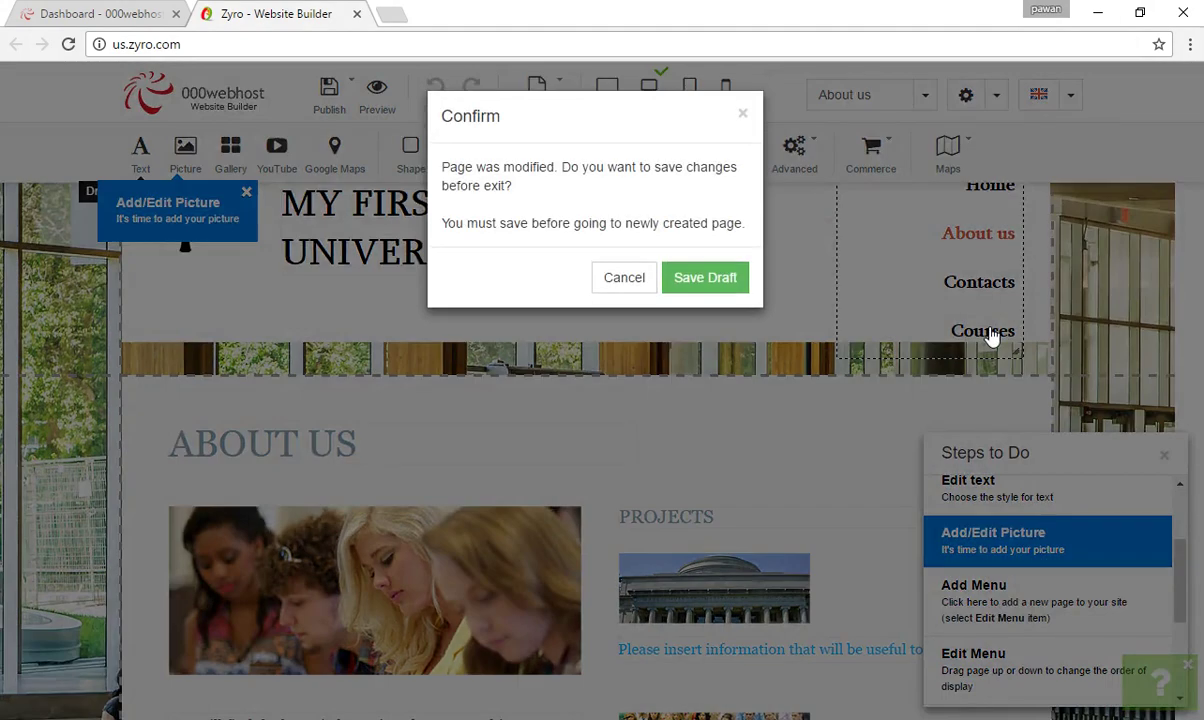
pyautogui.click(718, 280)
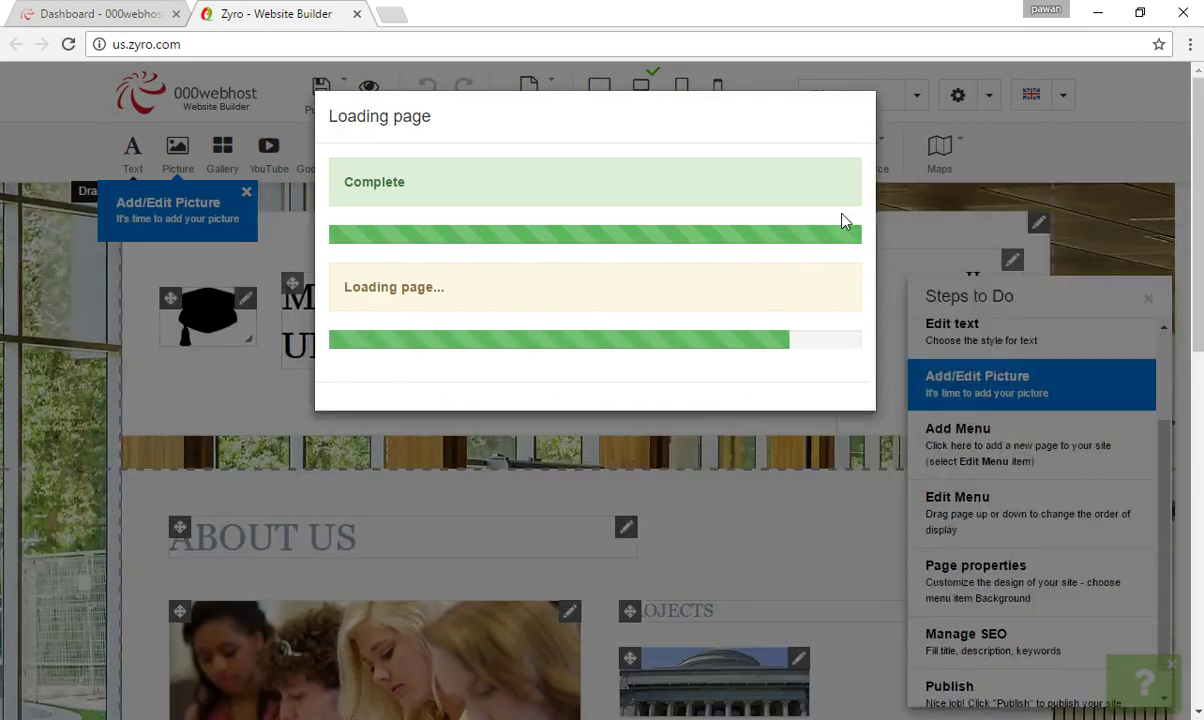
# Scroll through the Courses page to review its copied About us layout
pyautogui.scroll(-3, 745, 250)
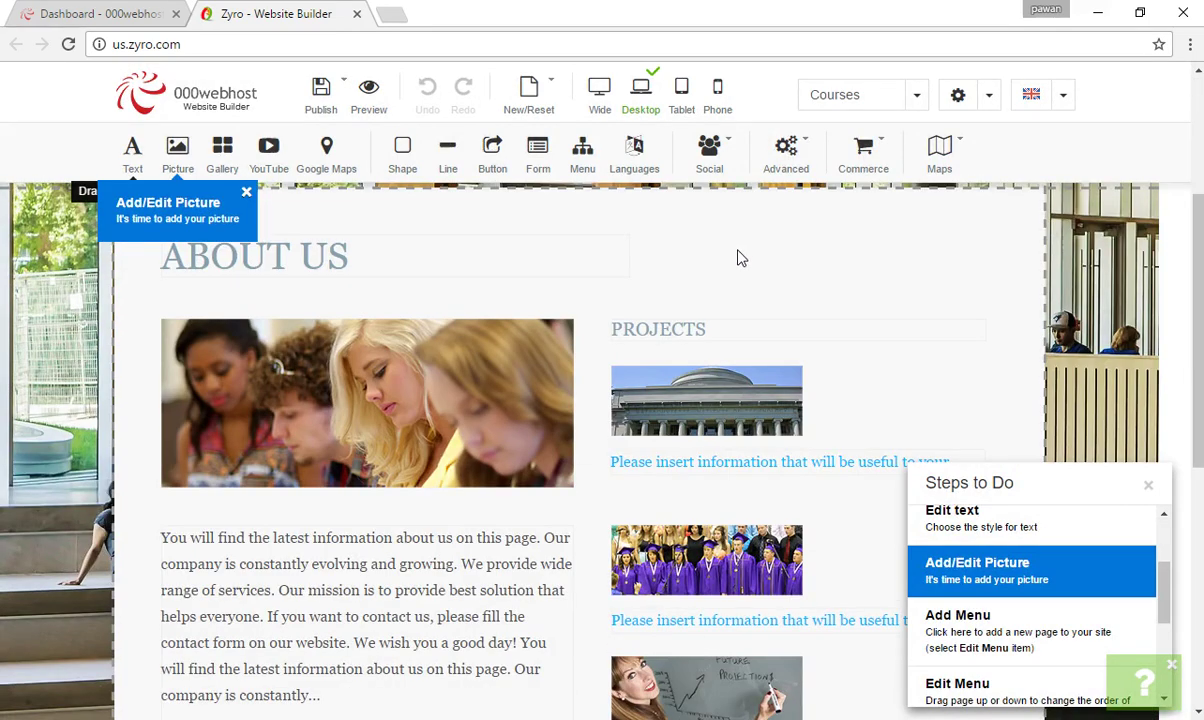
pyautogui.scroll(-2, 741, 258)
pyautogui.scroll(-3, 739, 258)
pyautogui.scroll(3, 564, 336)
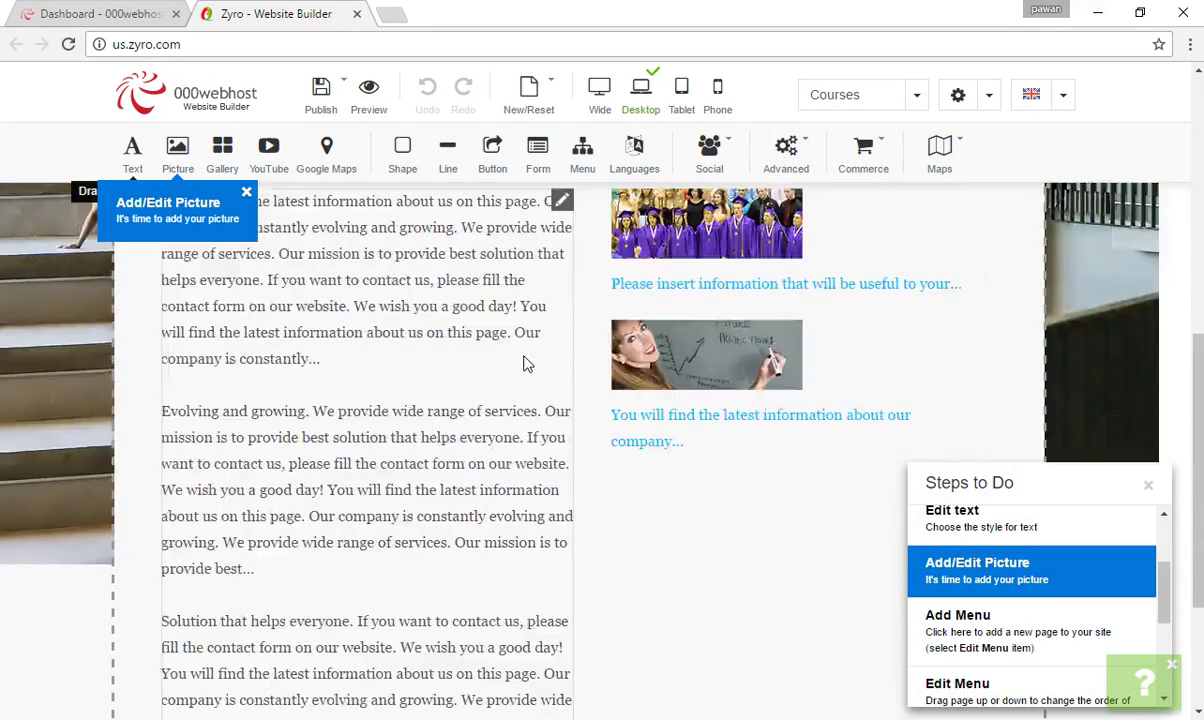
pyautogui.scroll(3, 527, 363)
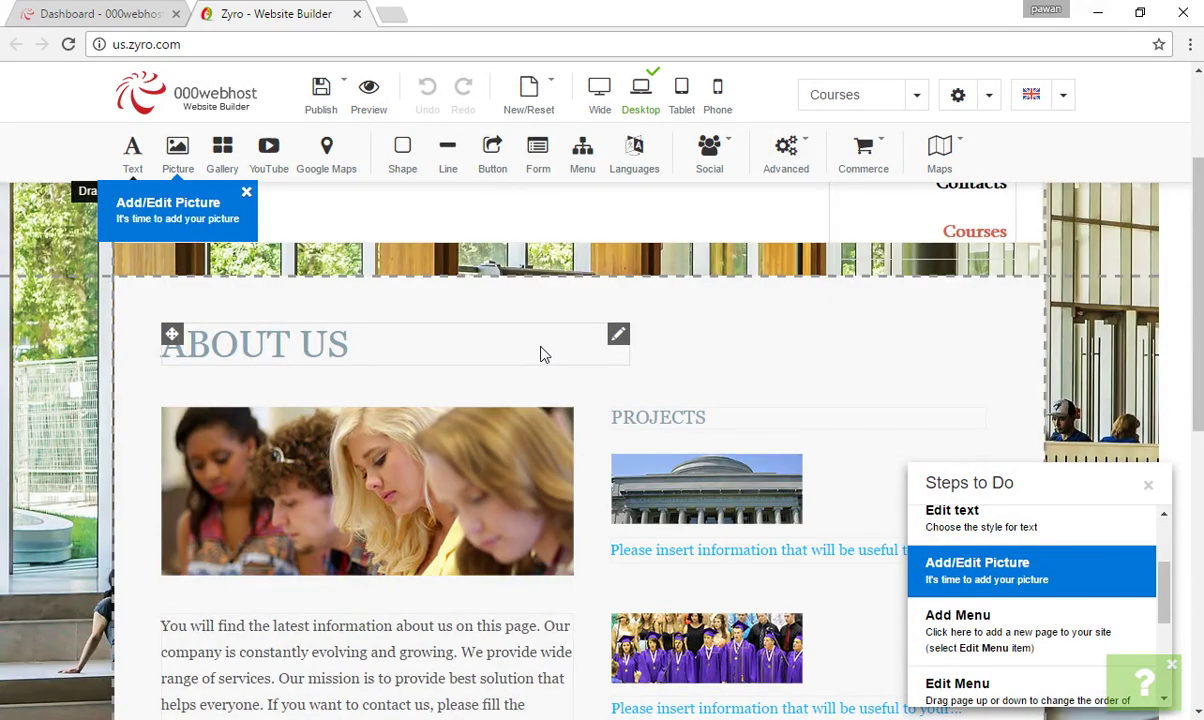
pyautogui.scroll(2, 781, 349)
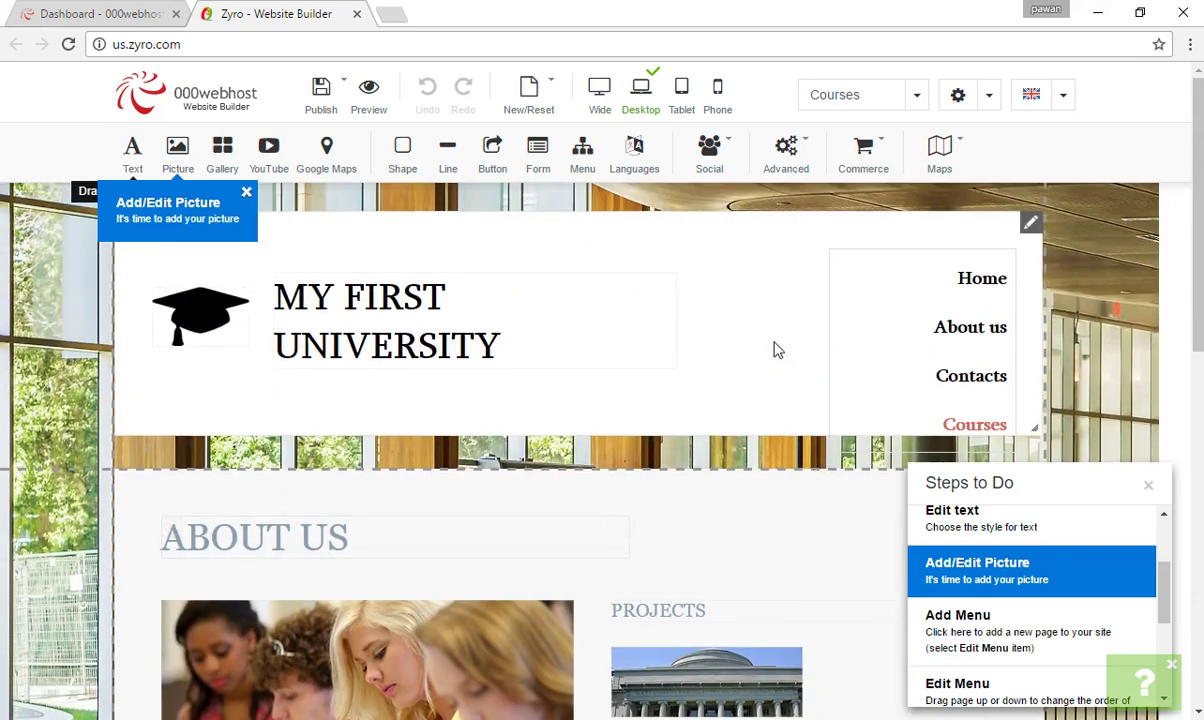
pyautogui.scroll(-2, 452, 433)
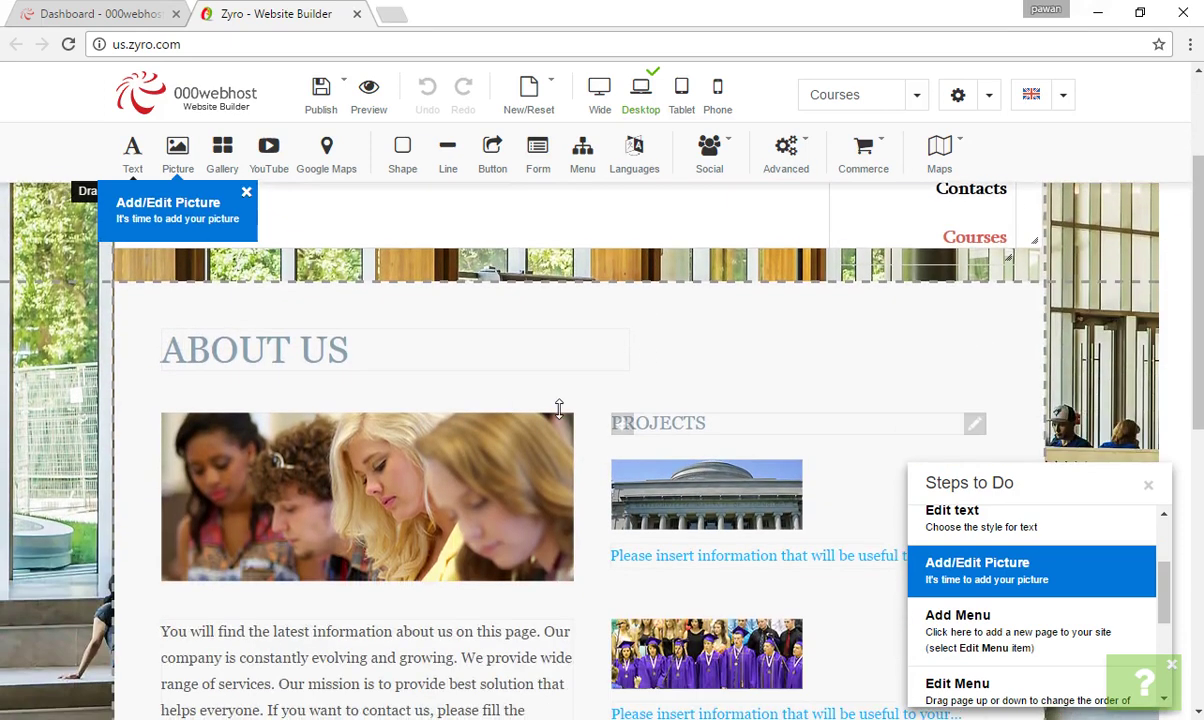
pyautogui.scroll(-7, 352, 445)
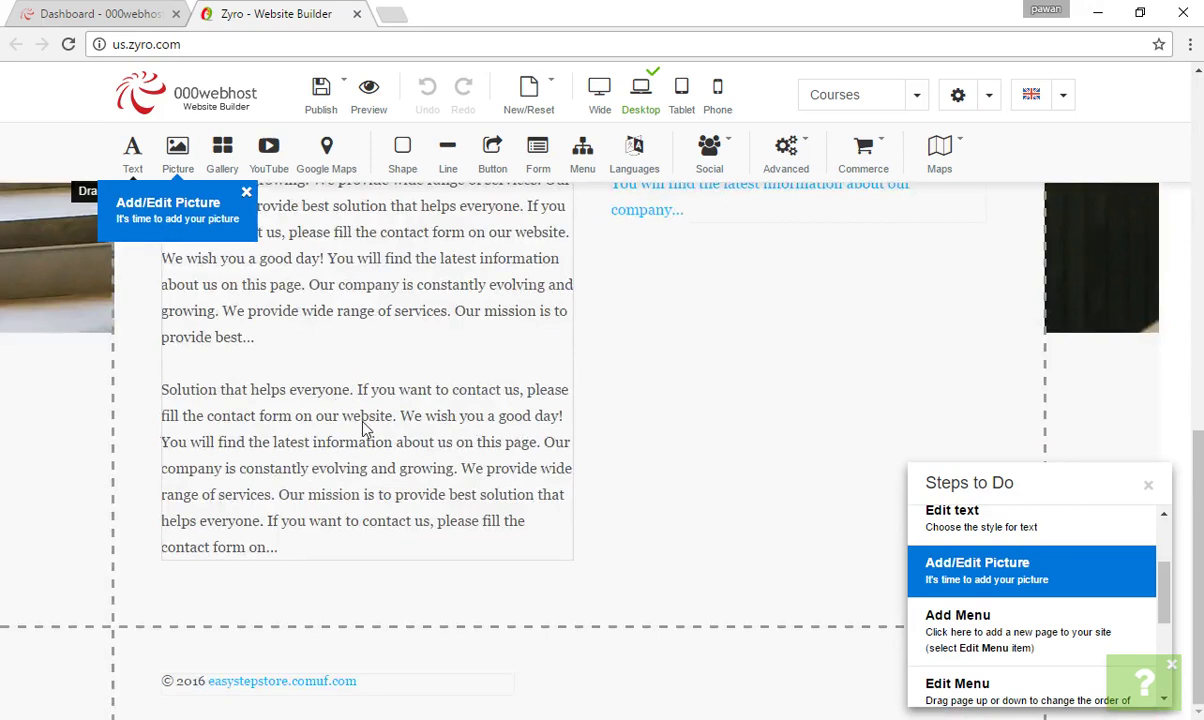
pyautogui.scroll(8, 573, 420)
pyautogui.moveTo(395, 437)
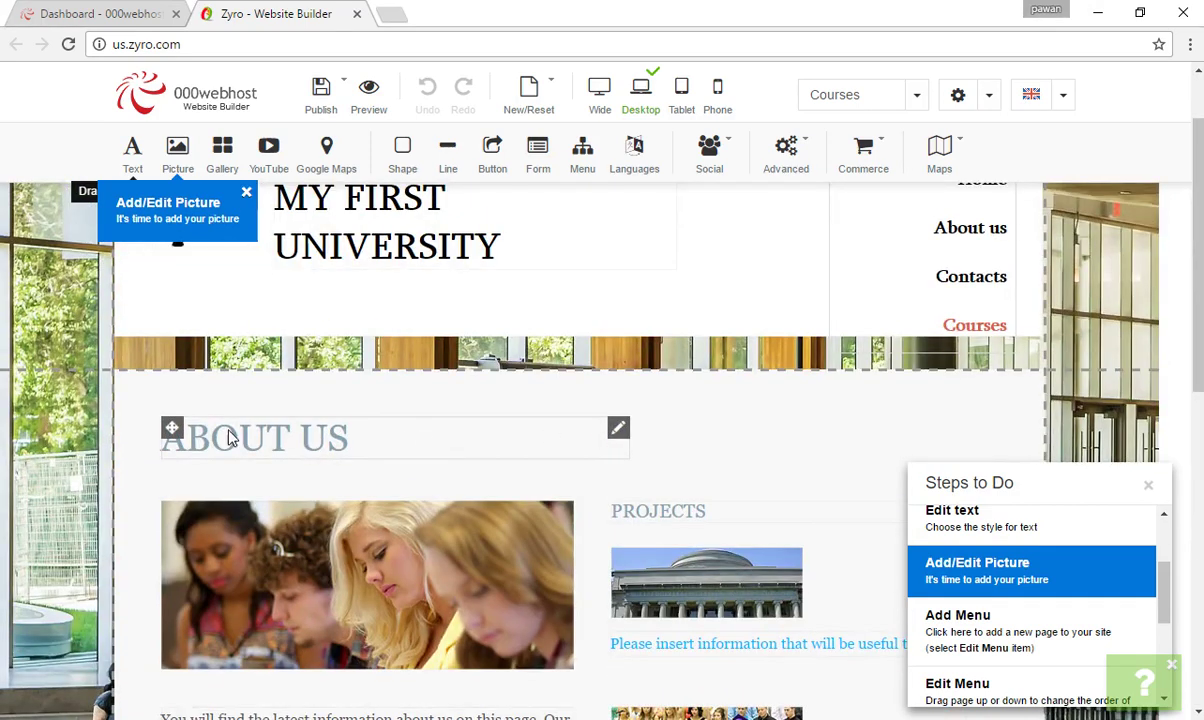
pyautogui.scroll(-3, 790, 527)
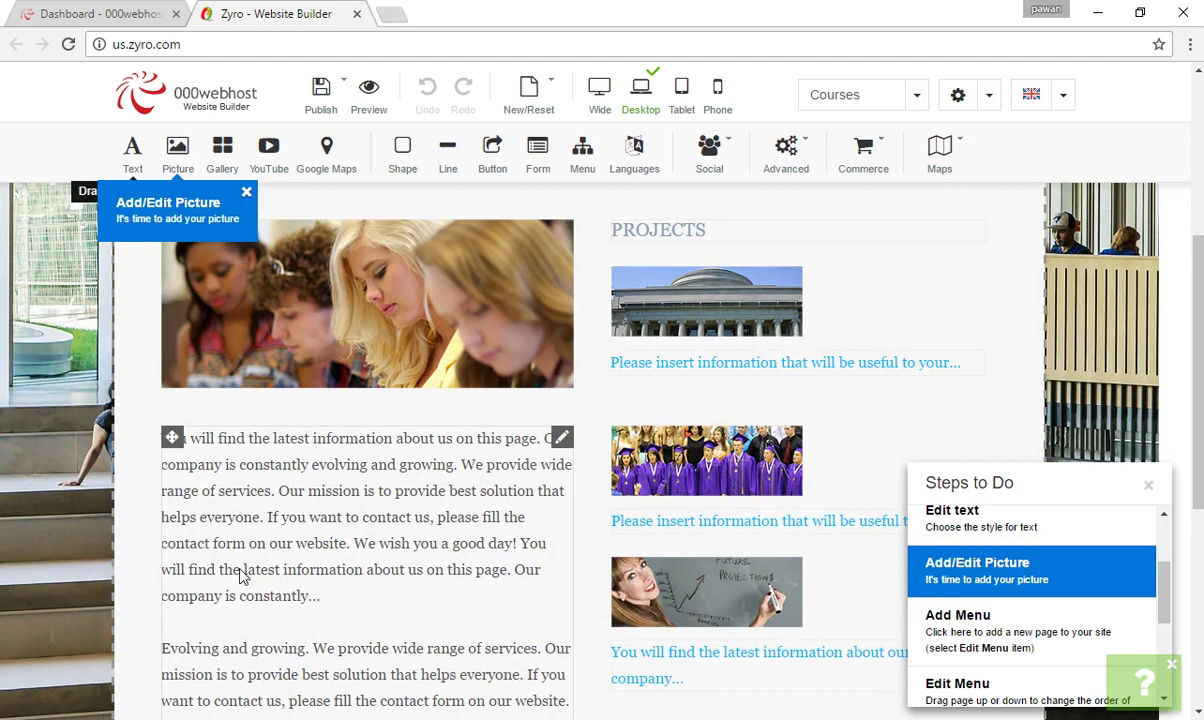
pyautogui.scroll(-4, 364, 603)
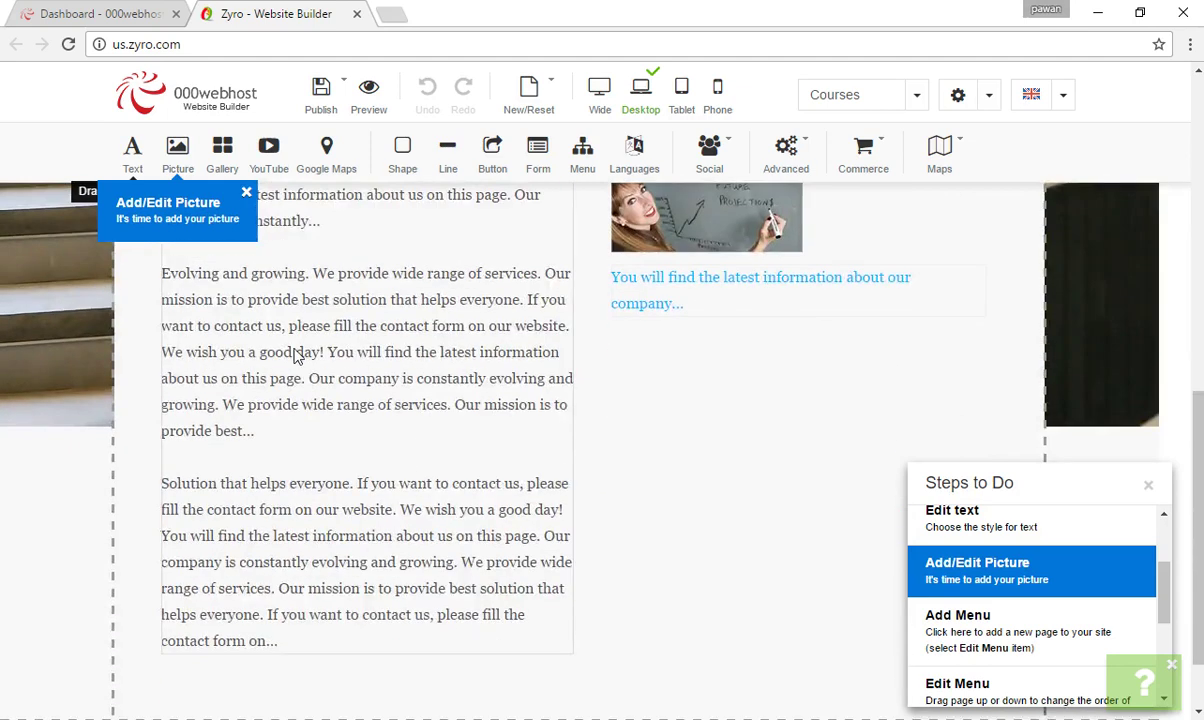
pyautogui.scroll(3, 422, 492)
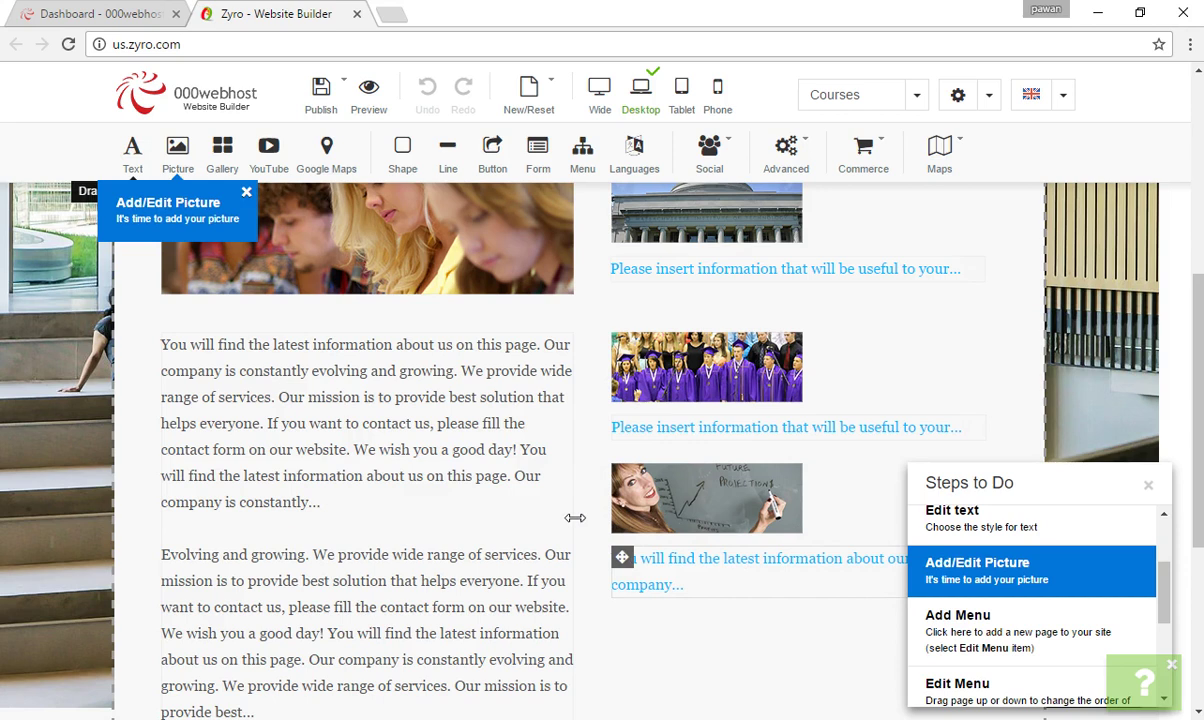
pyautogui.scroll(5, 572, 516)
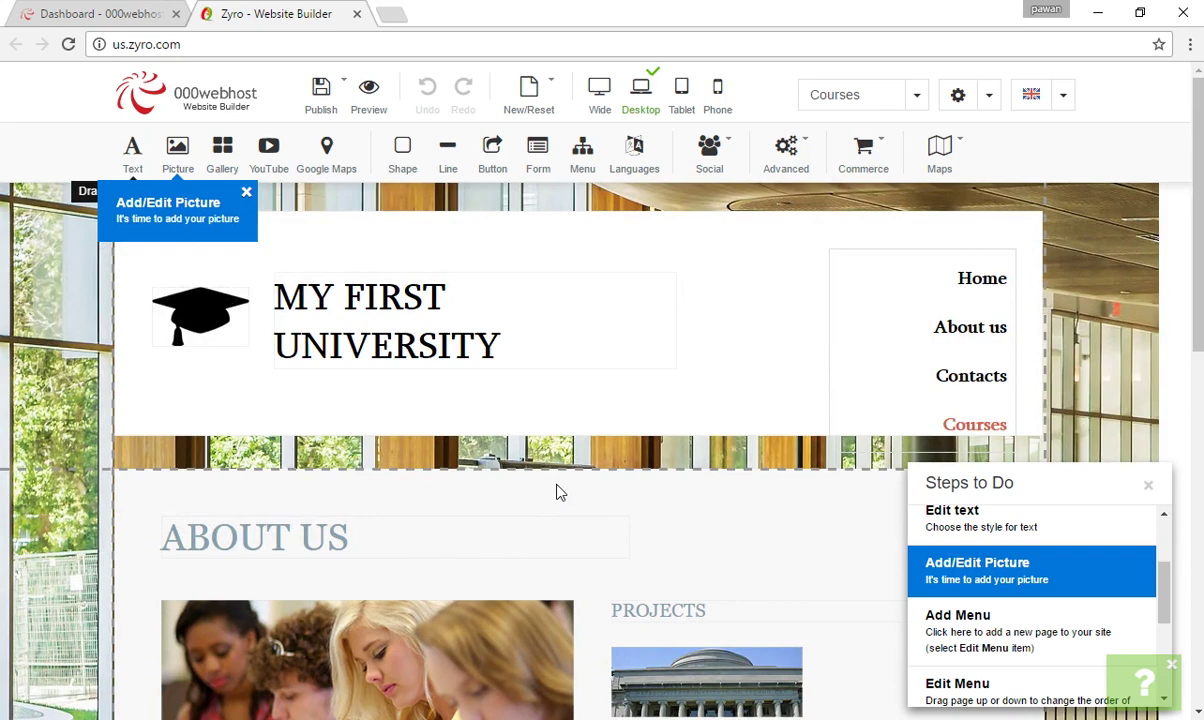
pyautogui.scroll(-5, 558, 492)
pyautogui.scroll(-3, 558, 492)
pyautogui.scroll(-2, 558, 492)
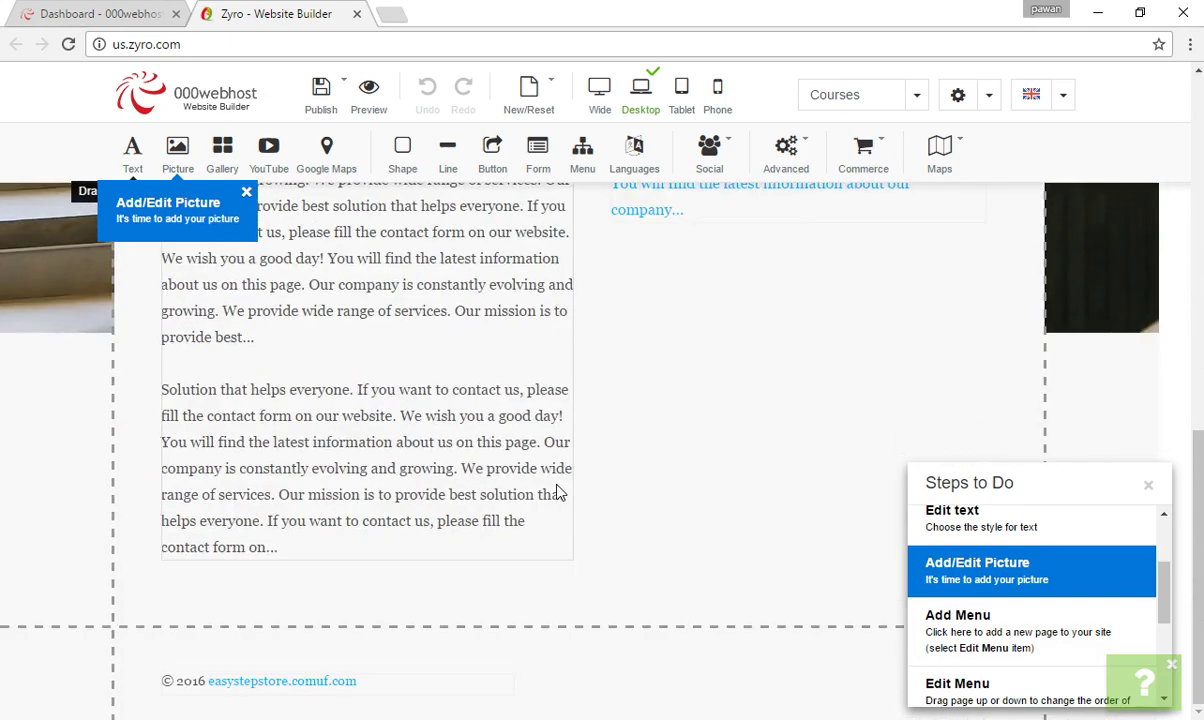
pyautogui.scroll(2, 558, 492)
pyautogui.scroll(4, 558, 492)
pyautogui.scroll(2, 558, 492)
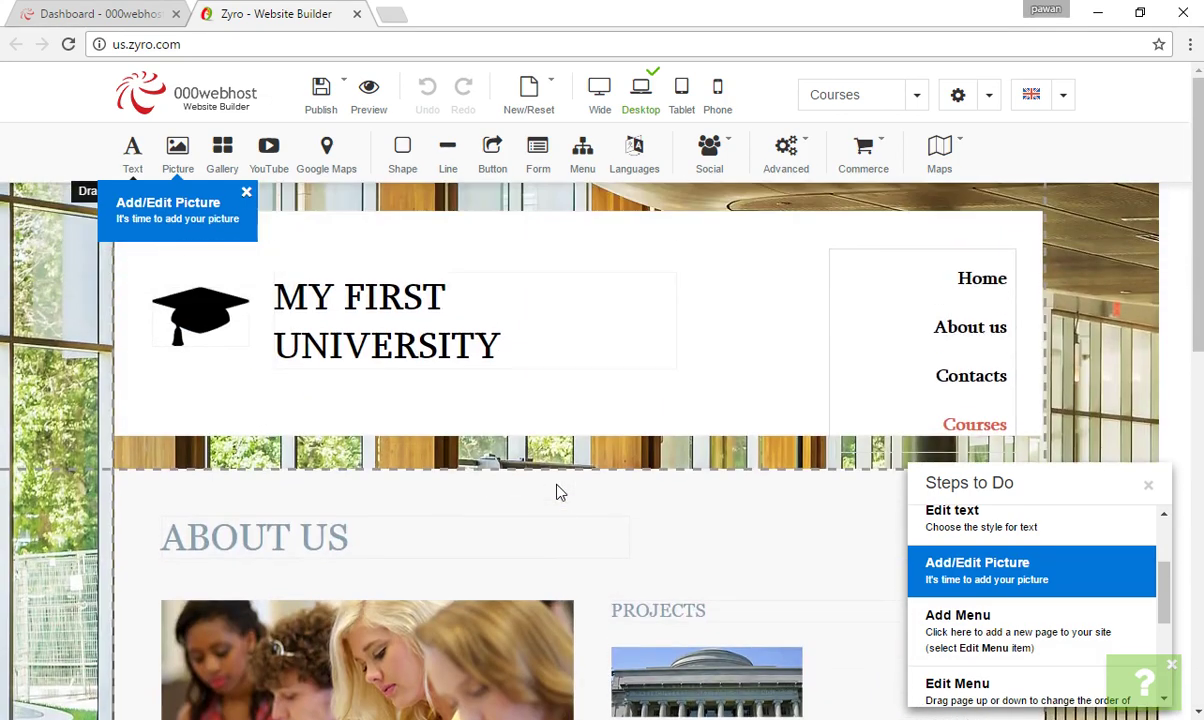
pyautogui.moveTo(693, 418)
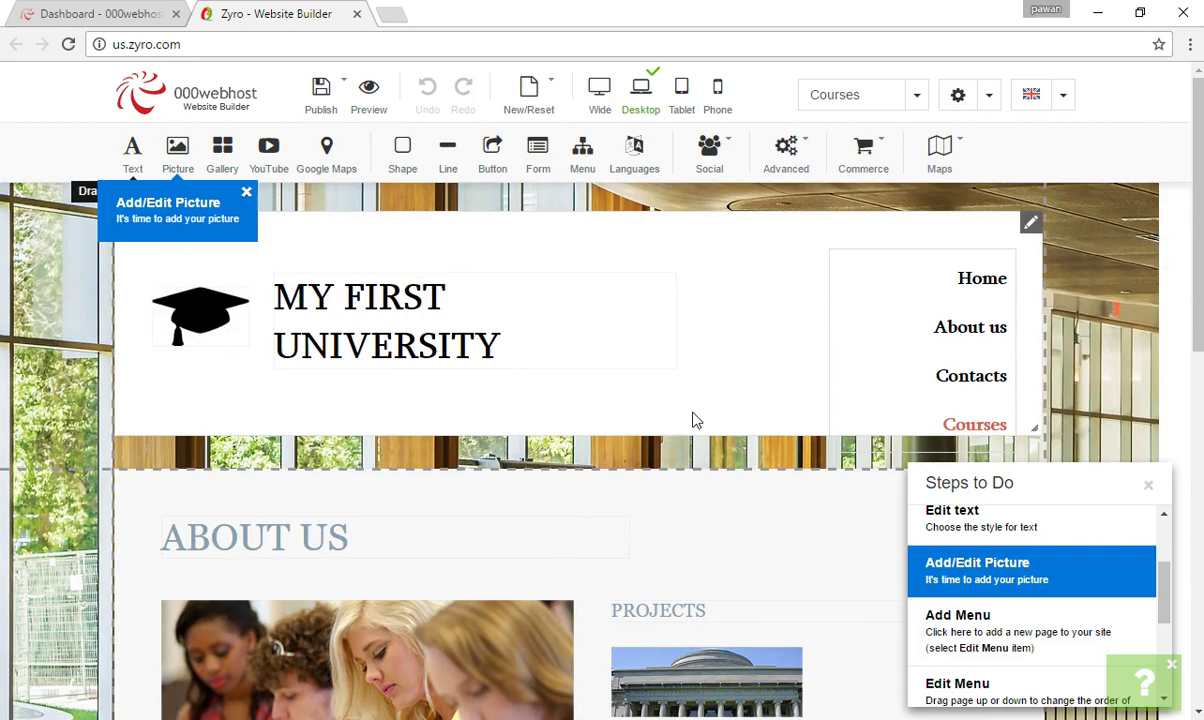
# Browse the Social widgets, then show the Publish, Save Draft and Backup/Restore options
pyautogui.click(726, 151)
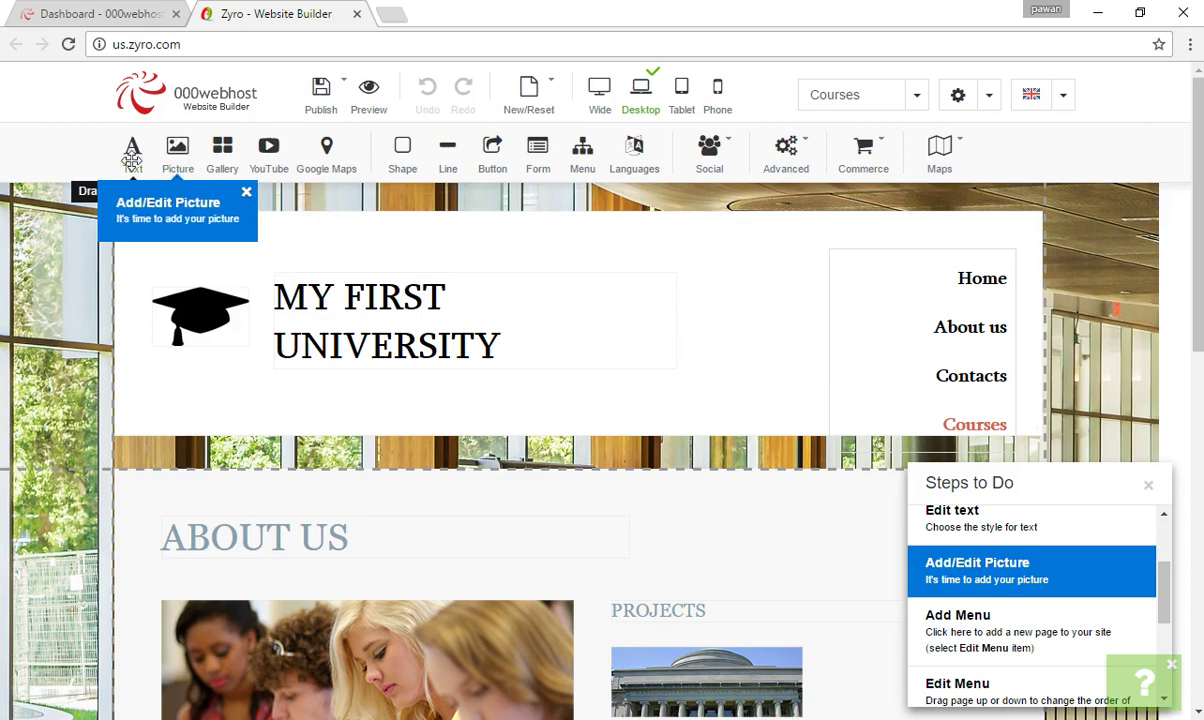
pyautogui.scroll(-3, 700, 332)
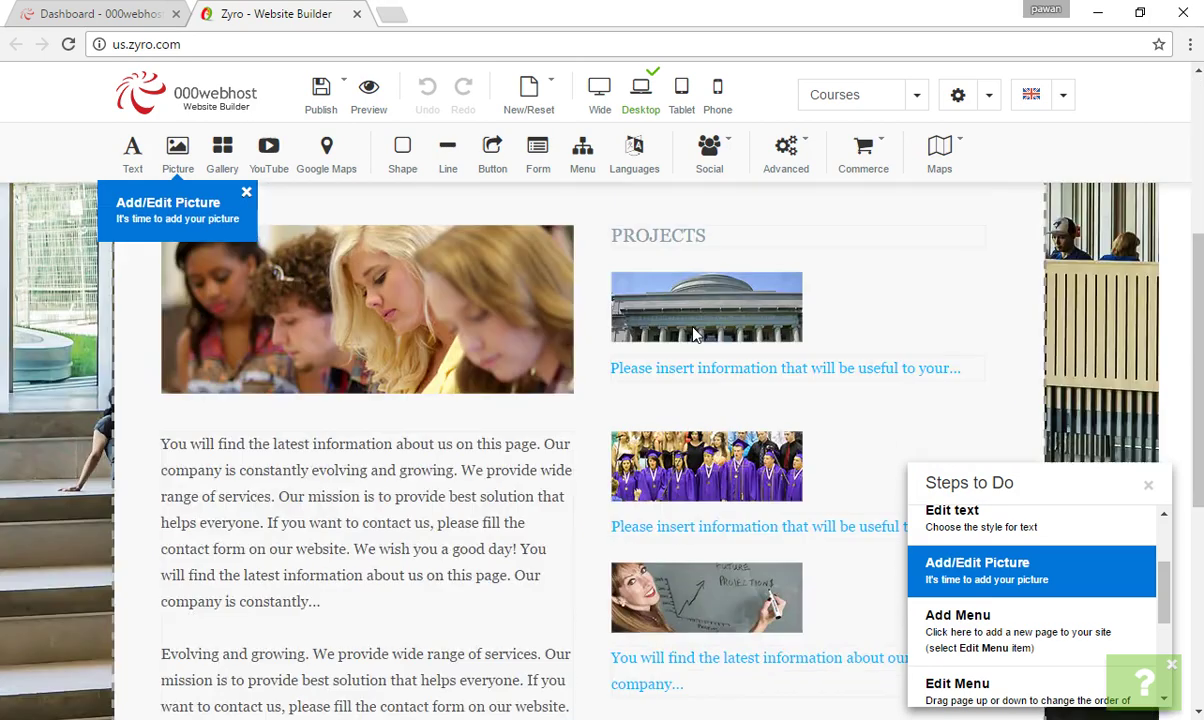
pyautogui.scroll(3, 695, 333)
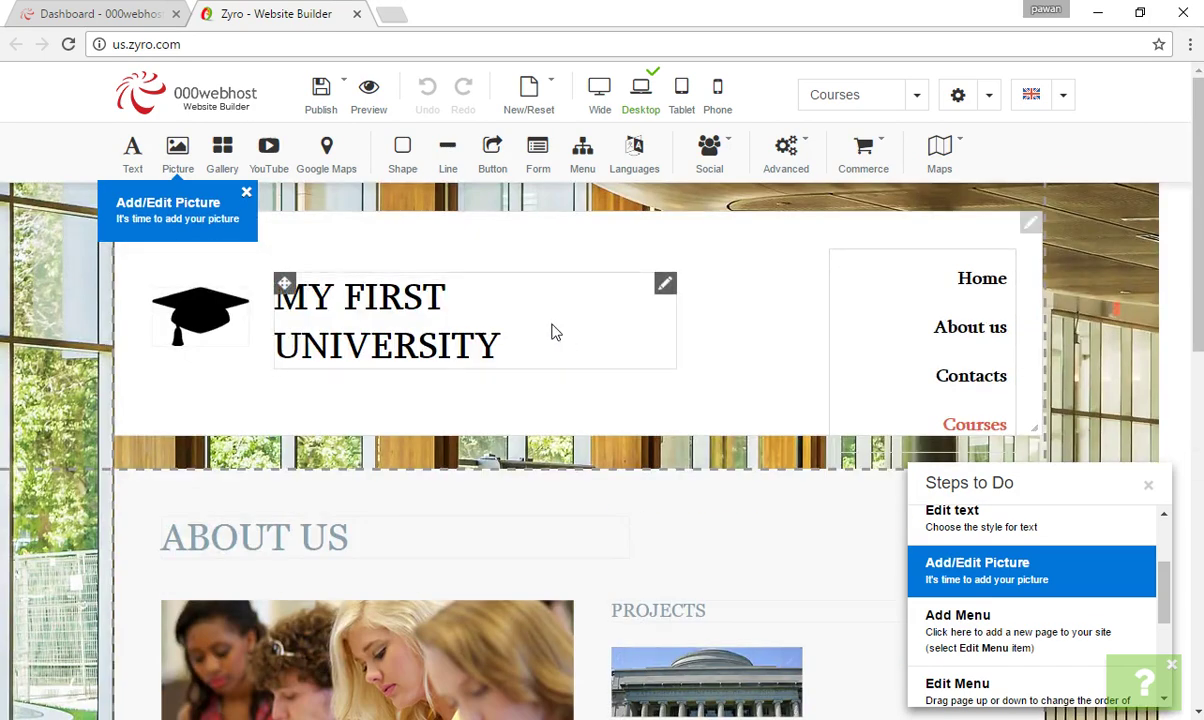
pyautogui.click(320, 88)
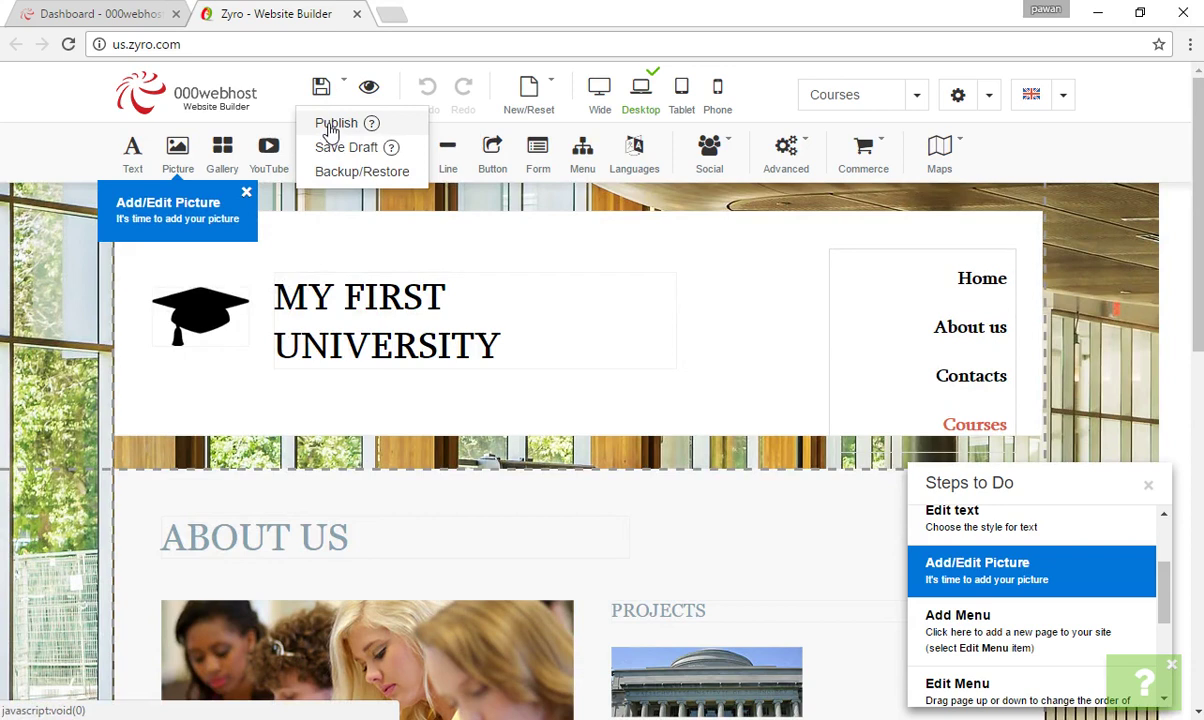
# Publish the MY FIRST UNIVERSITY site live, then return to the 000webhost dashboard tab
pyautogui.click(328, 124)
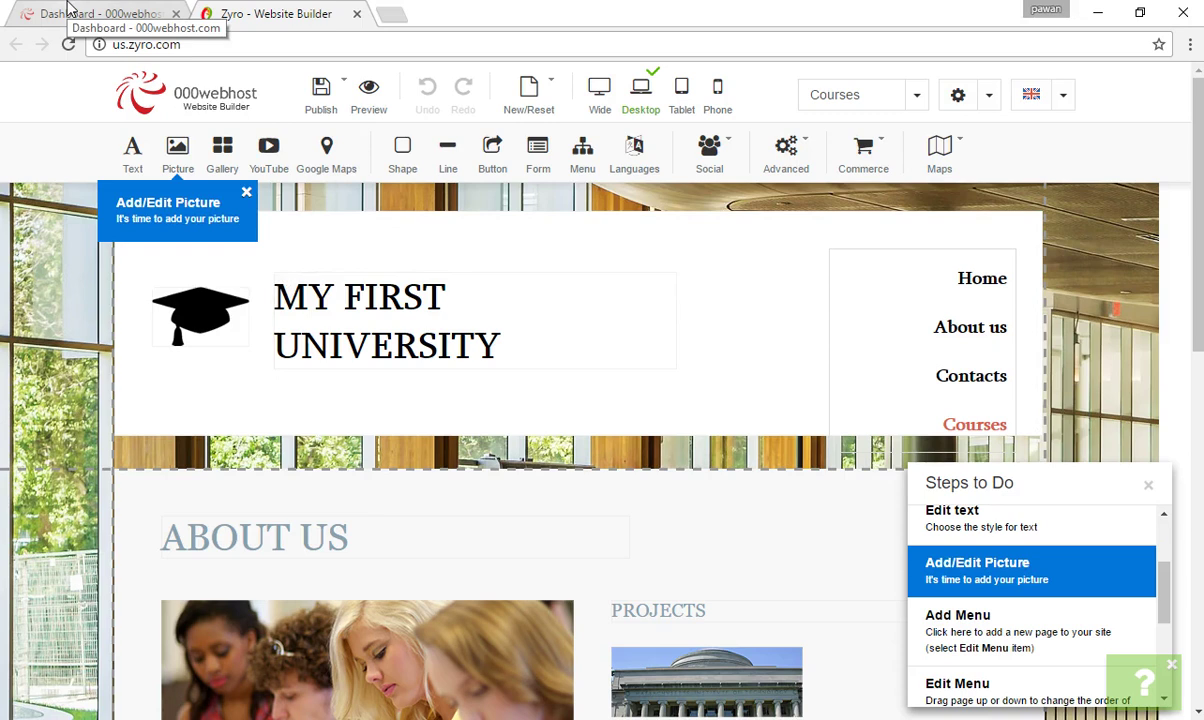
pyautogui.click(68, 8)
# Keep easystepstore.comuf.com as the managed domain and return to the hosting accounts list
pyautogui.scroll(5, 450, 125)
pyautogui.scroll(5, 450, 125)
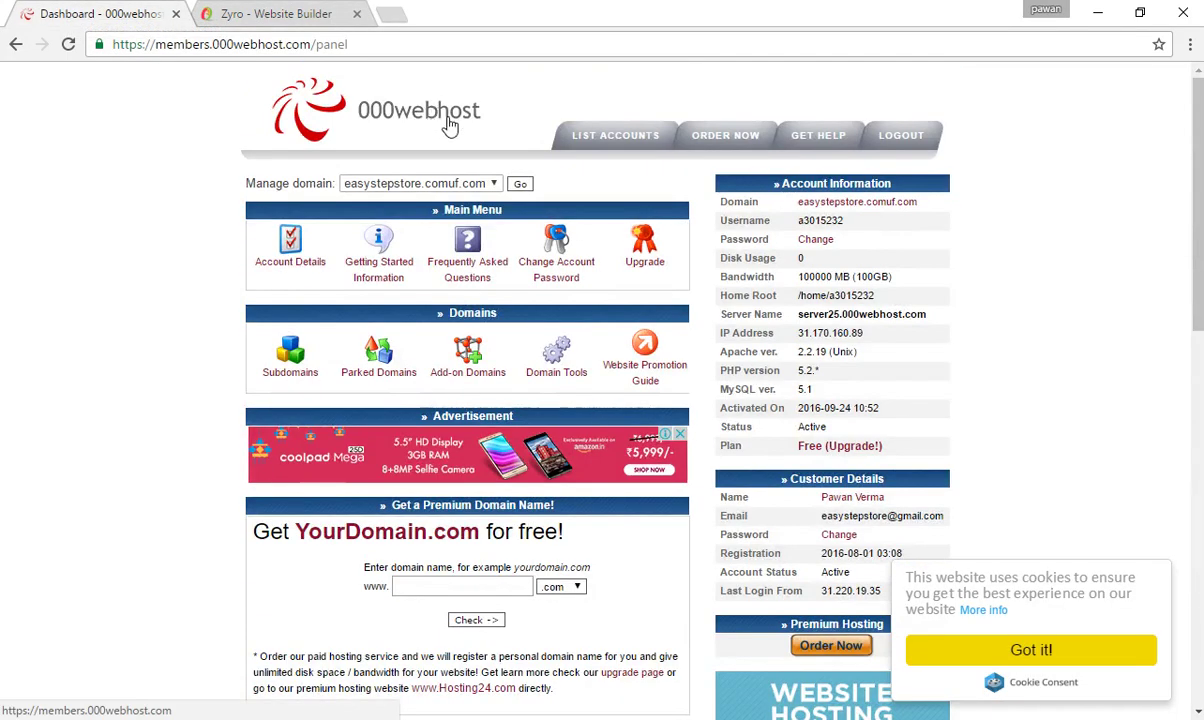
pyautogui.click(462, 183)
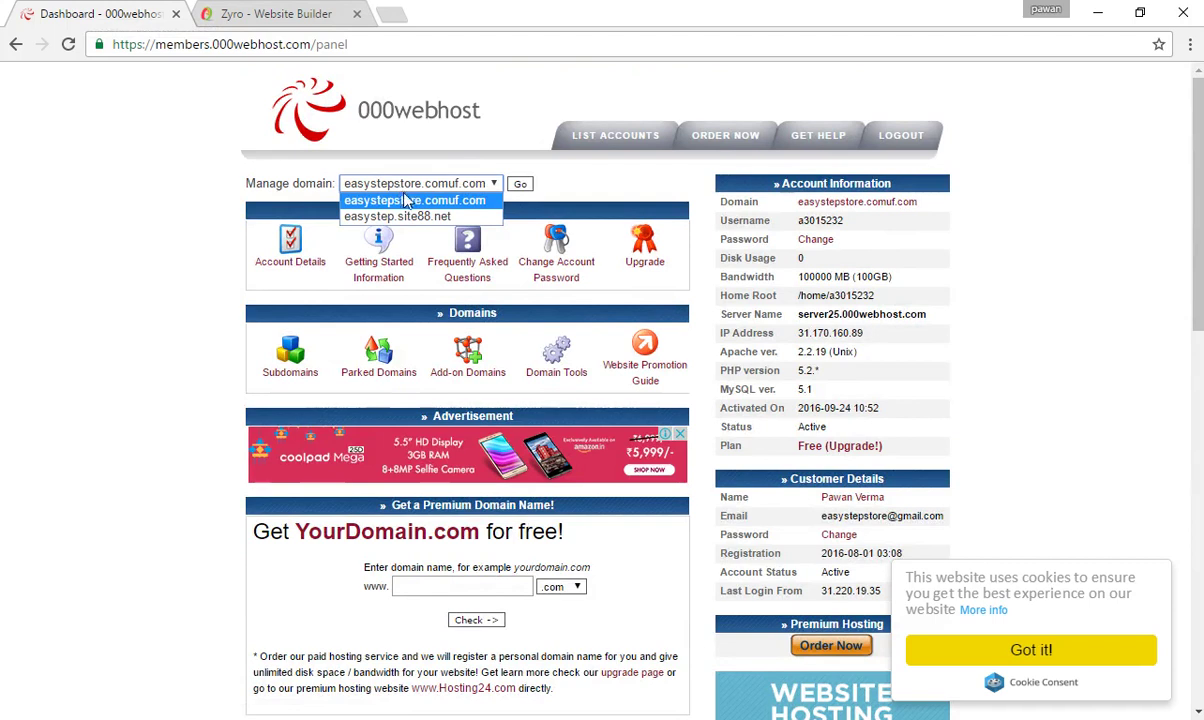
pyautogui.click(400, 200)
pyautogui.click(15, 44)
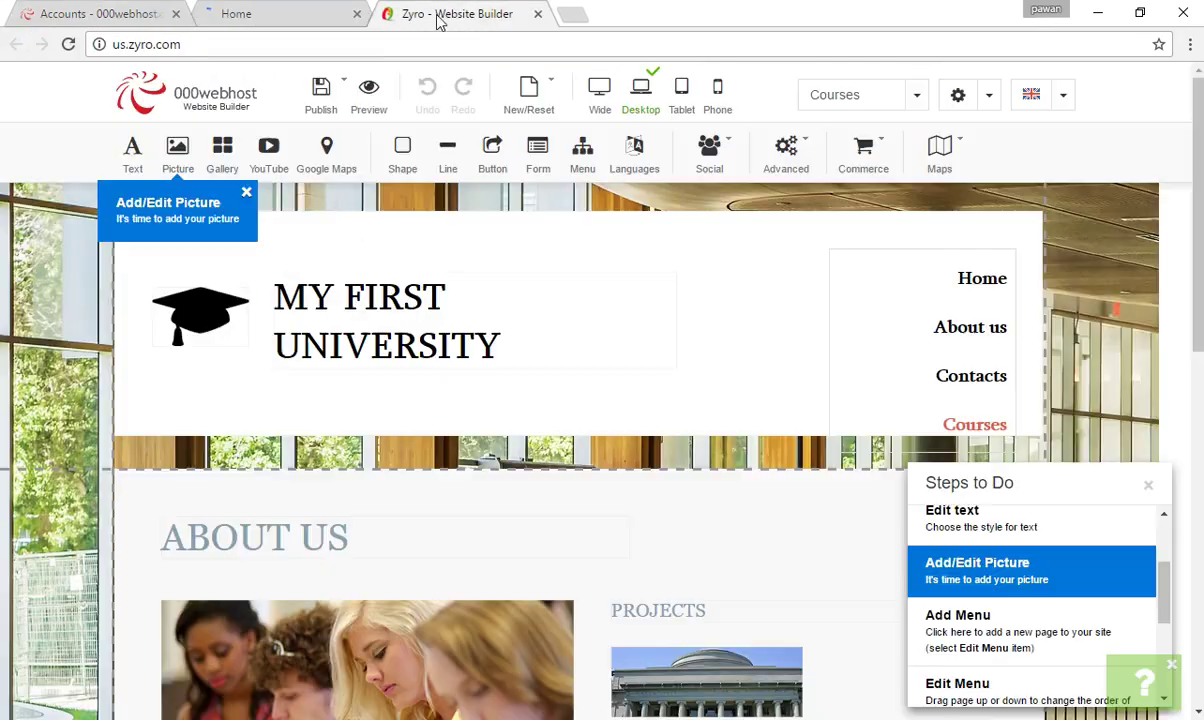
# Scroll up and down the live easystepstore.comuf.com MY FIRST UNIVERSITY home page
pyautogui.click(285, 14)
pyautogui.scroll(-5, 613, 179)
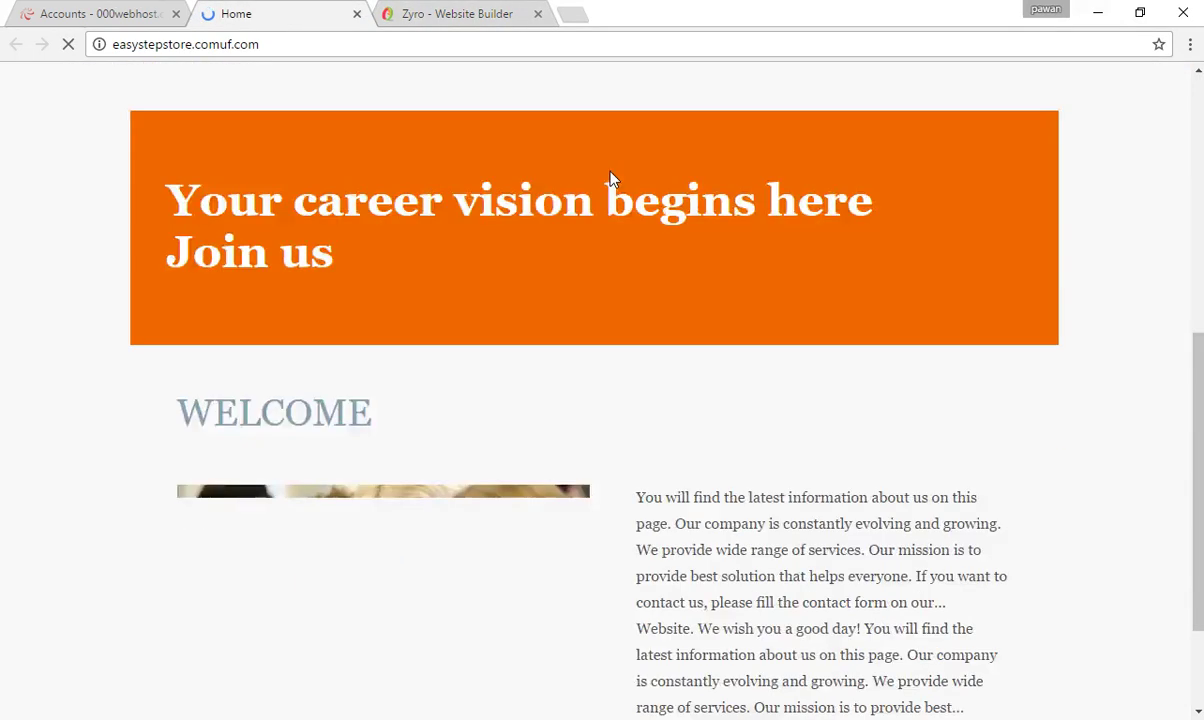
pyautogui.scroll(-2, 613, 179)
pyautogui.scroll(6, 613, 179)
pyautogui.scroll(2, 613, 179)
pyautogui.scroll(-7, 613, 179)
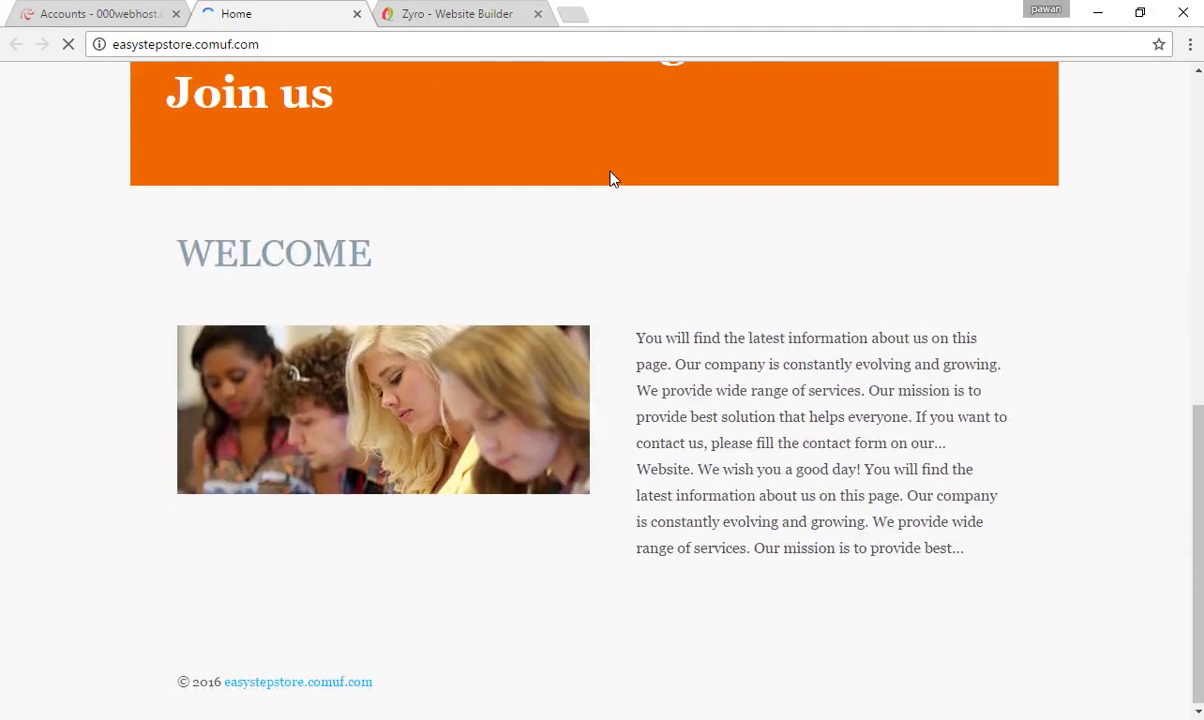
pyautogui.scroll(2, 610, 177)
pyautogui.scroll(5, 610, 183)
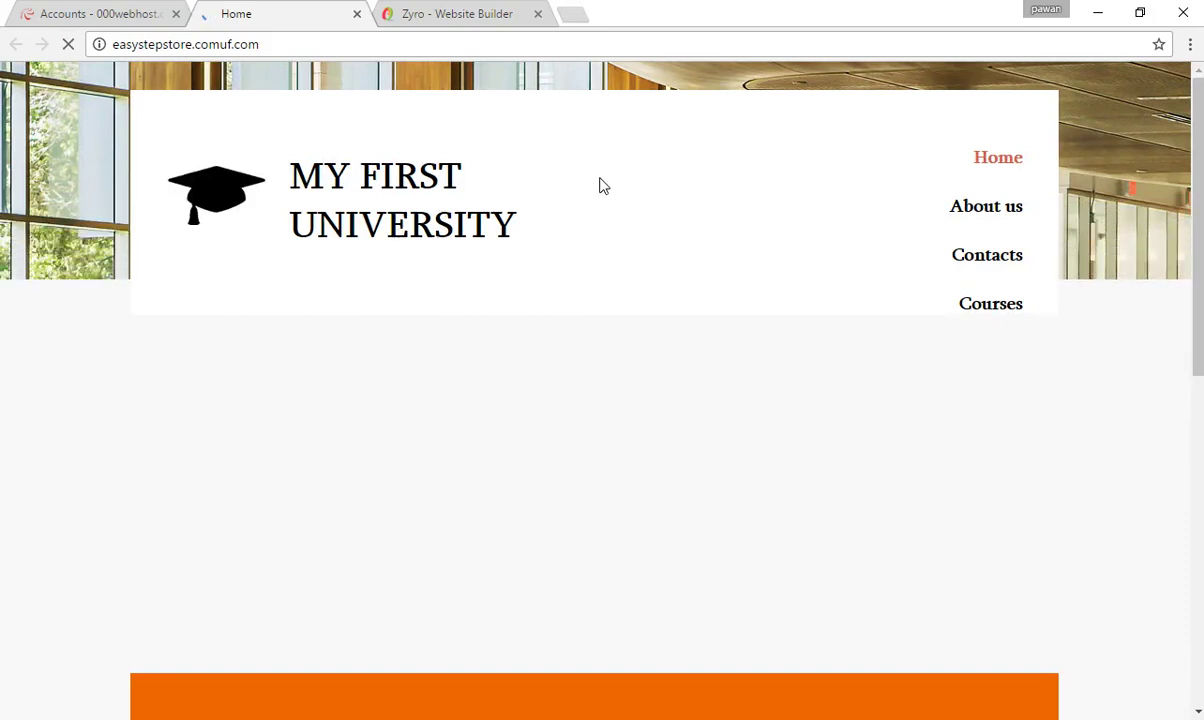
pyautogui.scroll(-3, 600, 188)
pyautogui.scroll(-4, 600, 185)
pyautogui.scroll(2, 600, 186)
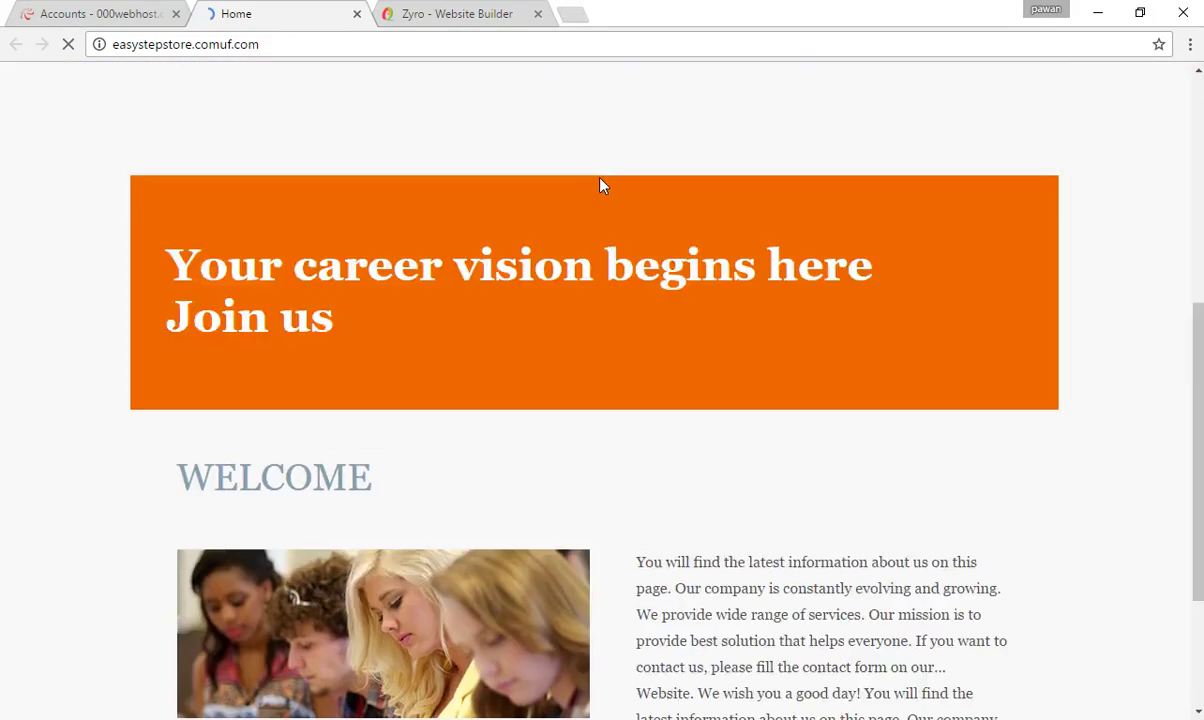
pyautogui.scroll(5, 600, 186)
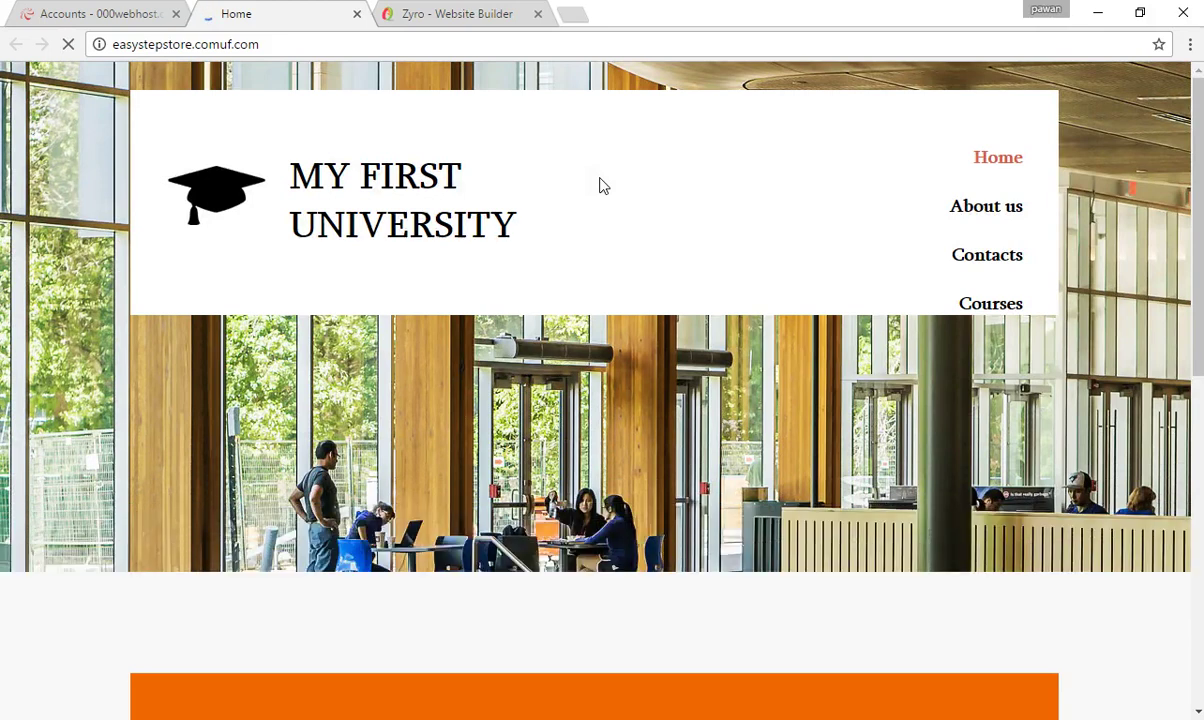
pyautogui.scroll(-5, 603, 187)
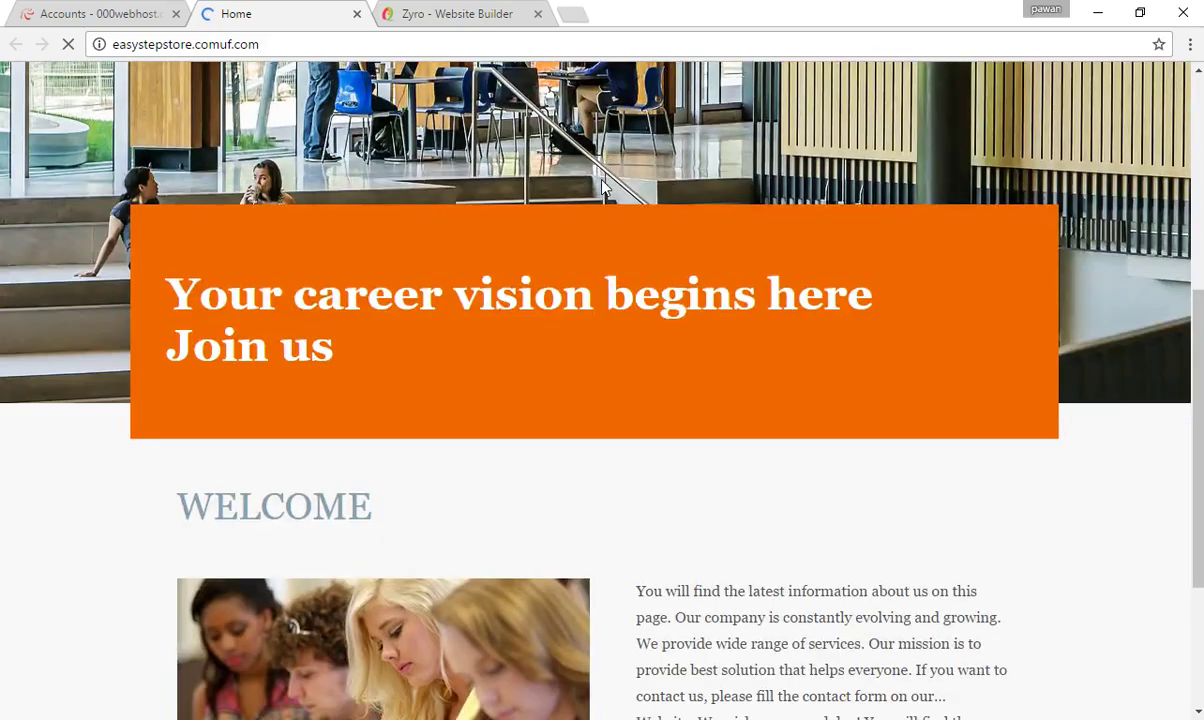
pyautogui.scroll(-3, 603, 187)
pyautogui.scroll(5, 603, 187)
pyautogui.scroll(2, 600, 188)
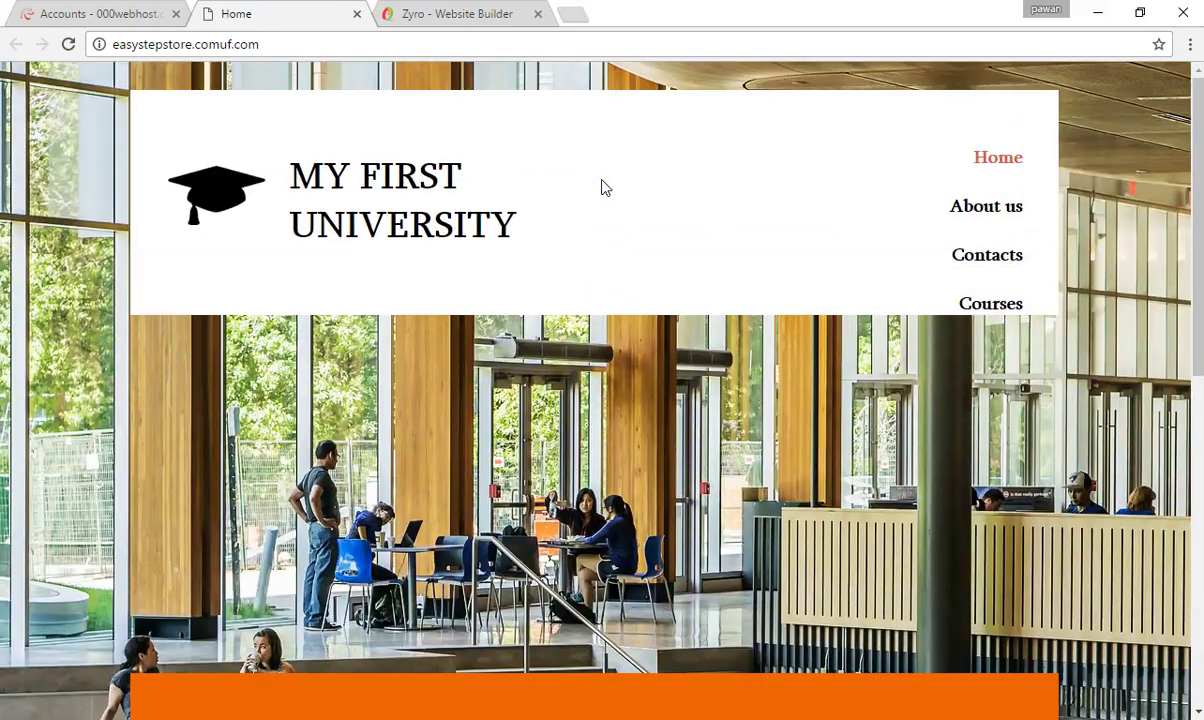
# Clear an accidental text selection and scroll the page down to the footer and back
pyautogui.moveTo(525, 226); pyautogui.dragTo(500, 226)
pyautogui.click(502, 224)
pyautogui.scroll(-4, 996, 289)
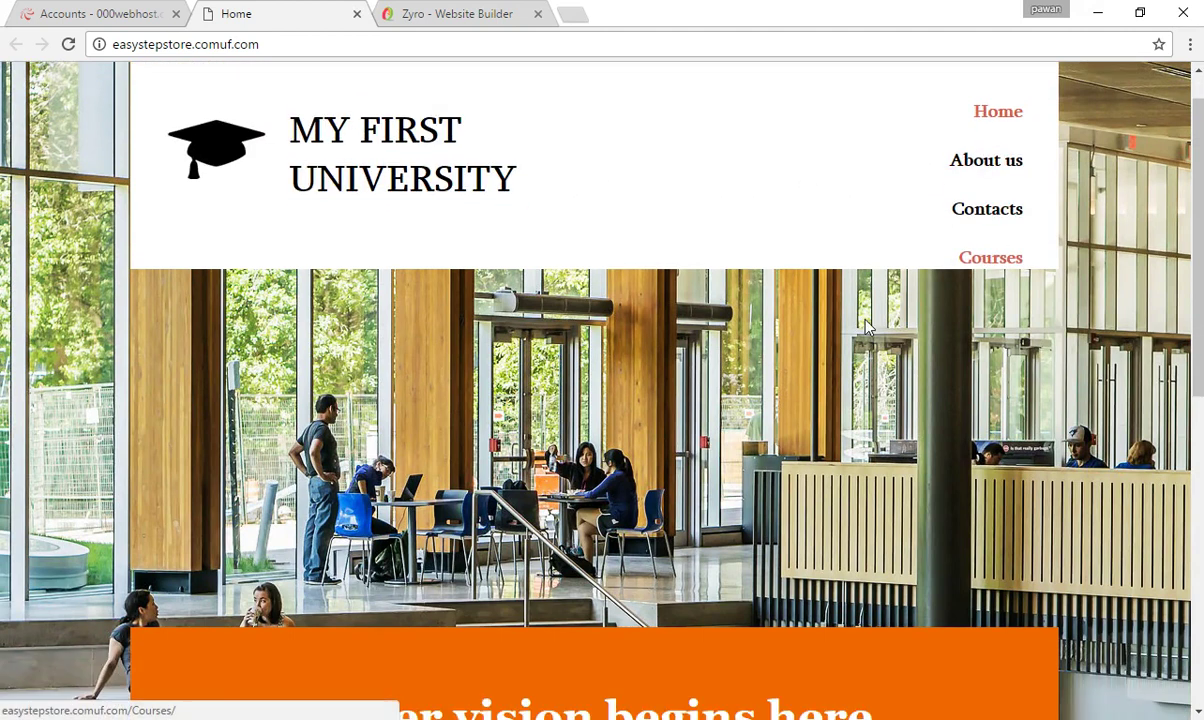
pyautogui.scroll(-1, 885, 385)
pyautogui.scroll(-2, 463, 479)
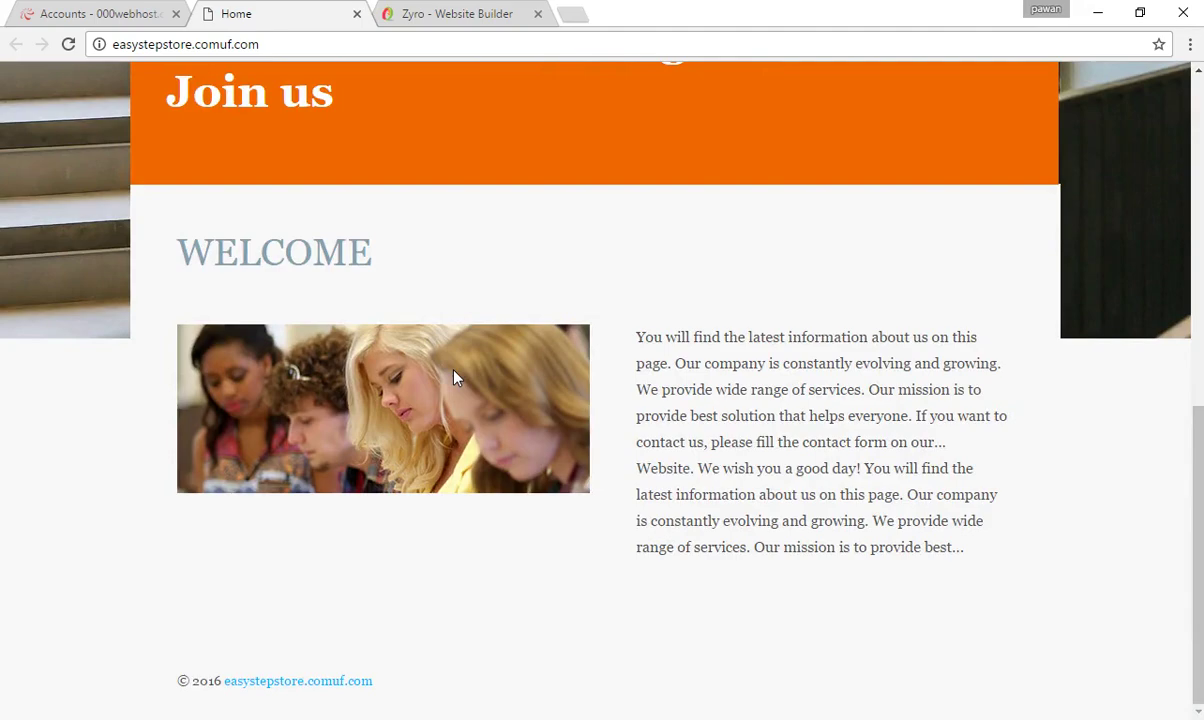
pyautogui.scroll(5, 690, 512)
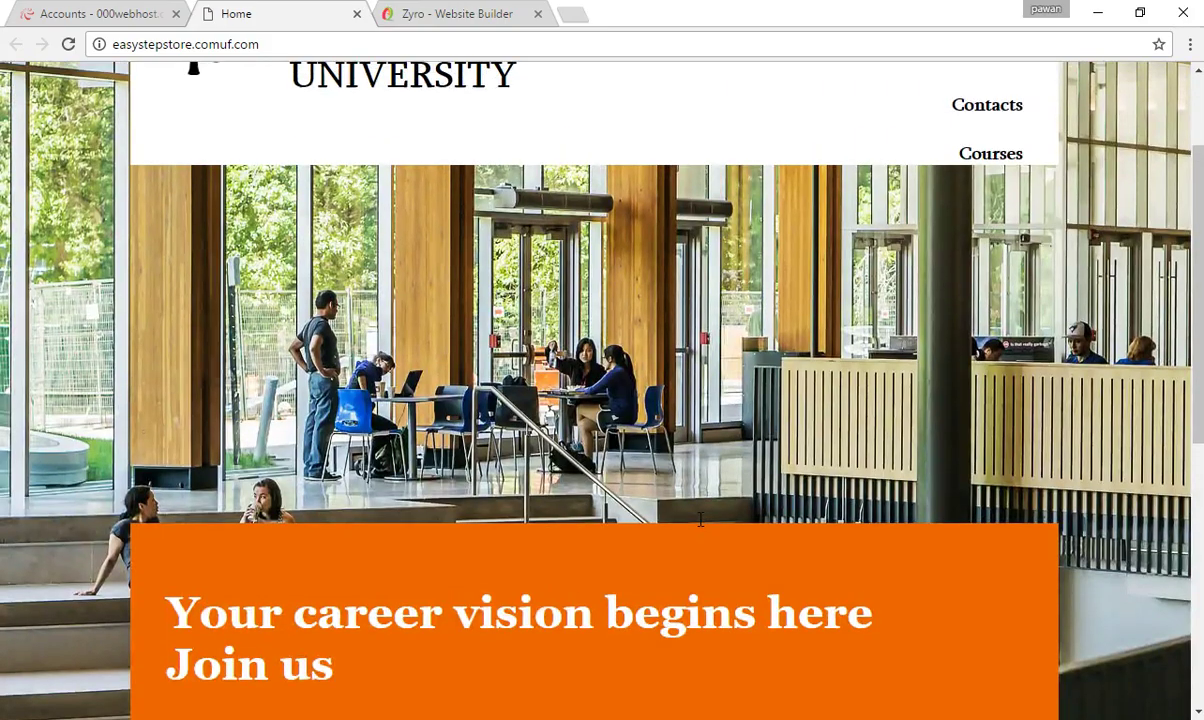
pyautogui.scroll(2, 662, 495)
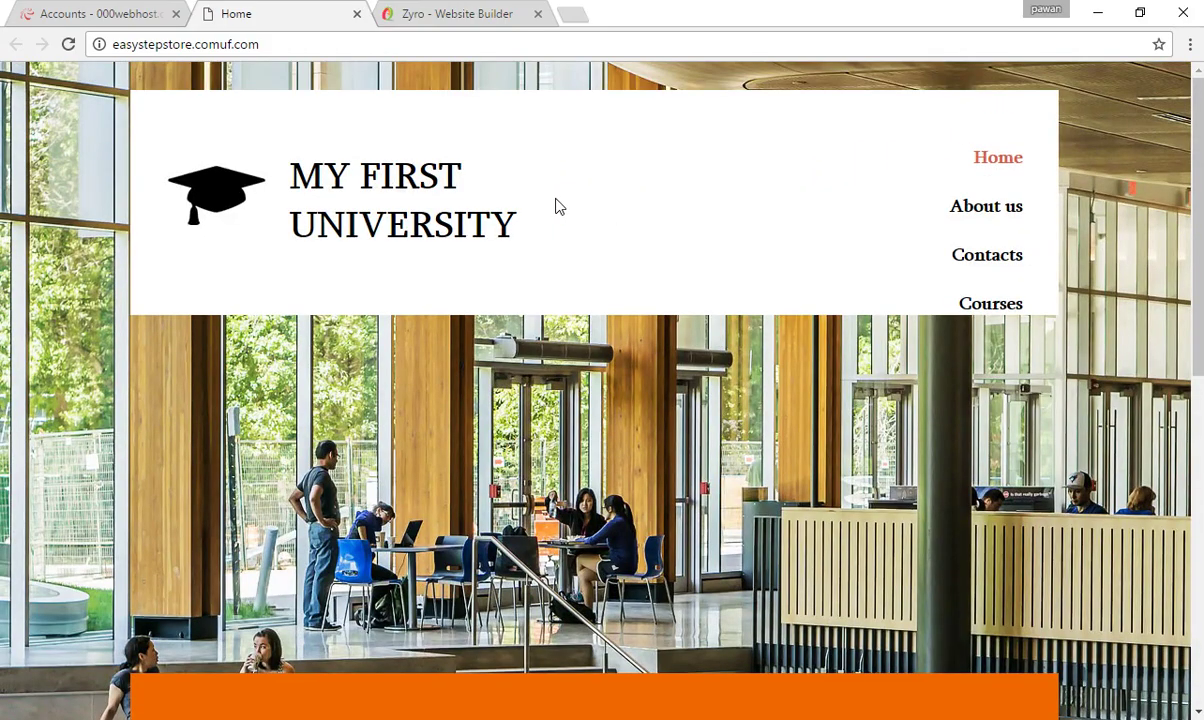